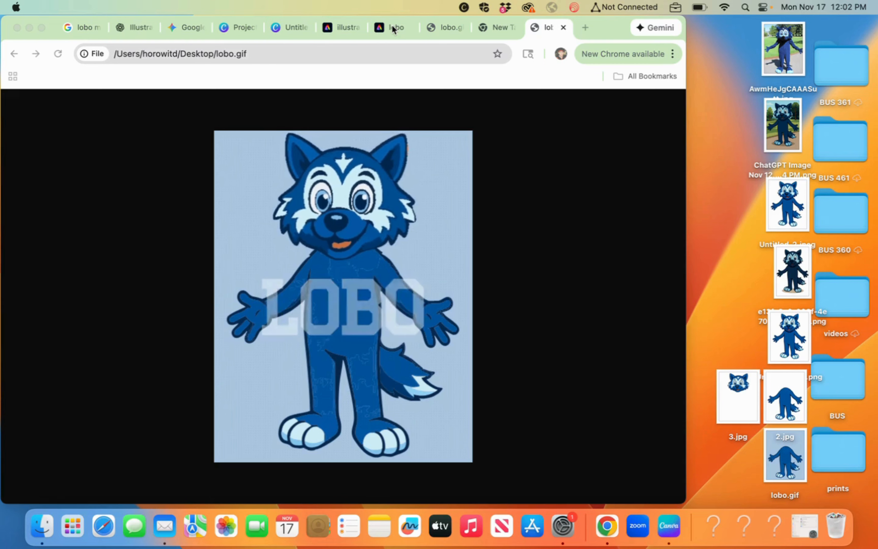
- Open Untitled-2.jpeg from the desktop to look at the mascot illustration, and close it again
left_click(797, 213)
double_click(797, 214)
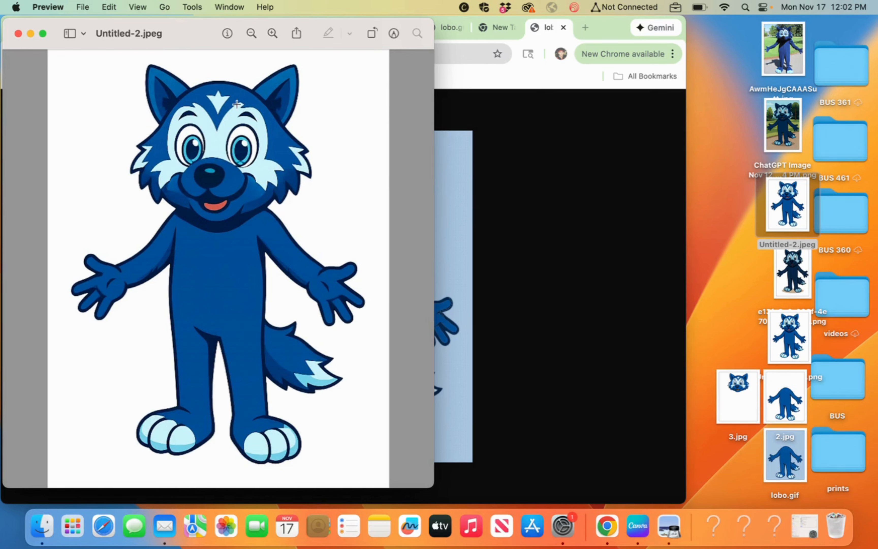
left_click(18, 34)
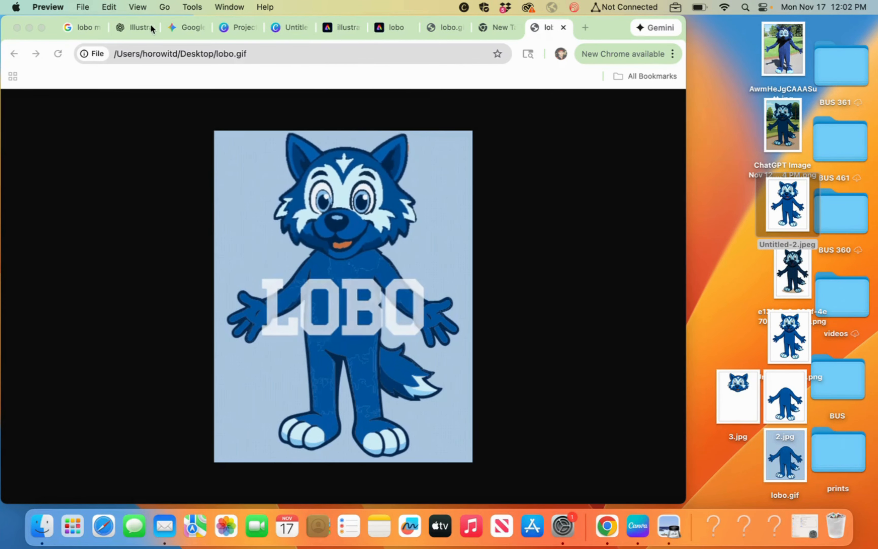
- Save the enlarged blue wolf mascot photo from the "lobo mascot sonoma" image results to the desktop
left_click(83, 30)
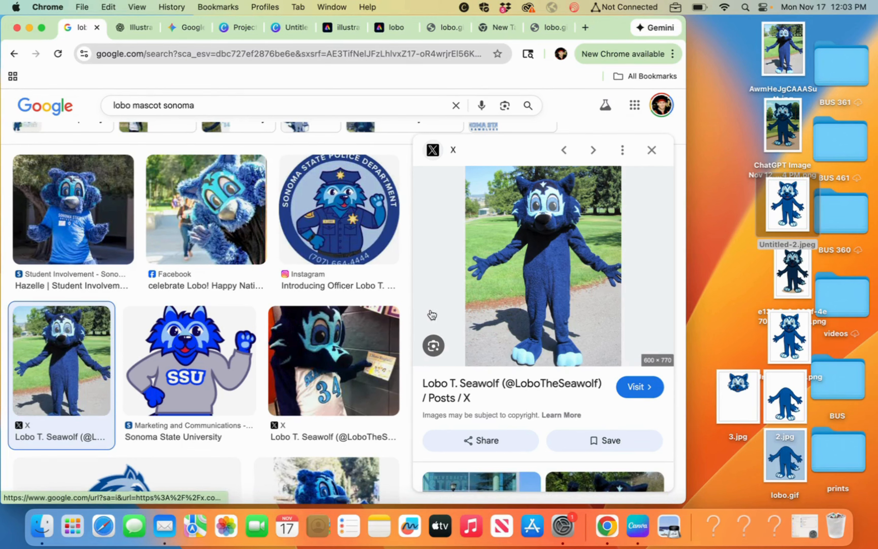
left_click_drag(535, 295, 725, 78)
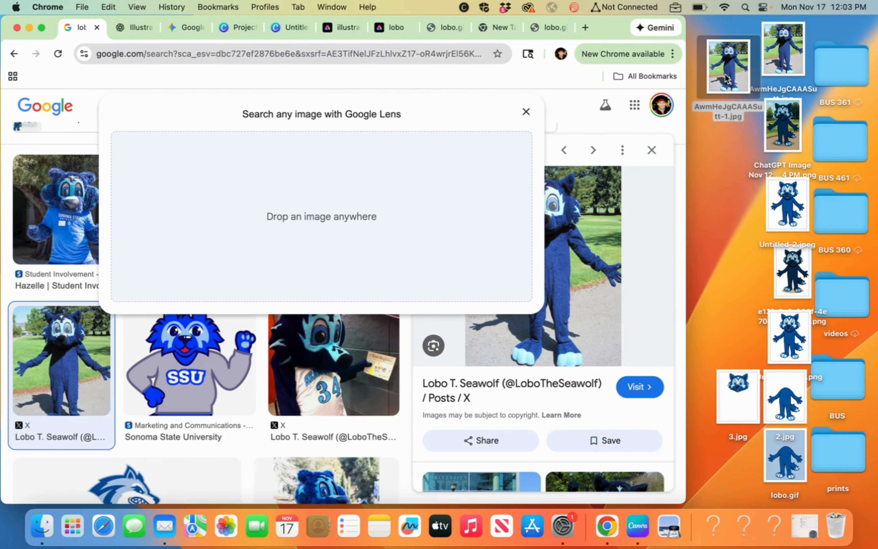
- Start a new ChatGPT chat with AwmHeJgCAAASutt-1.jpg attached and send the prompt "create illustration"
left_click(134, 29)
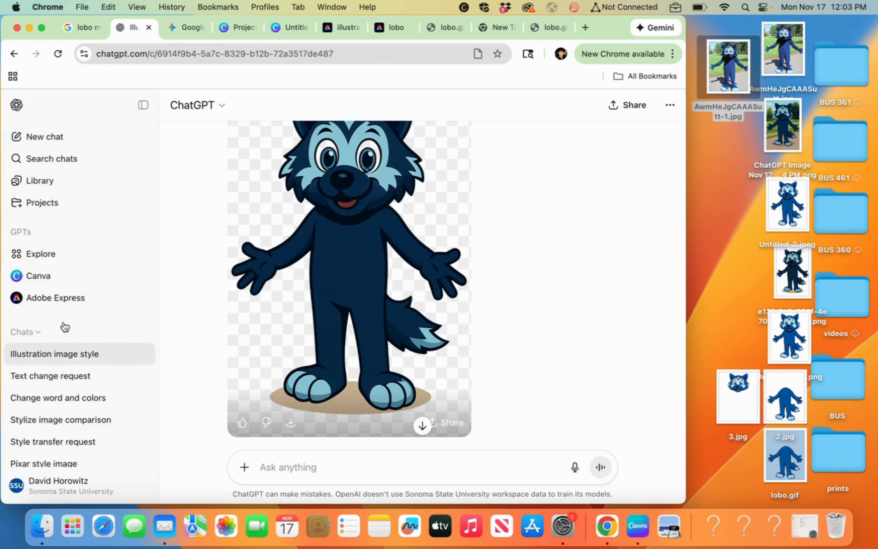
left_click(54, 138)
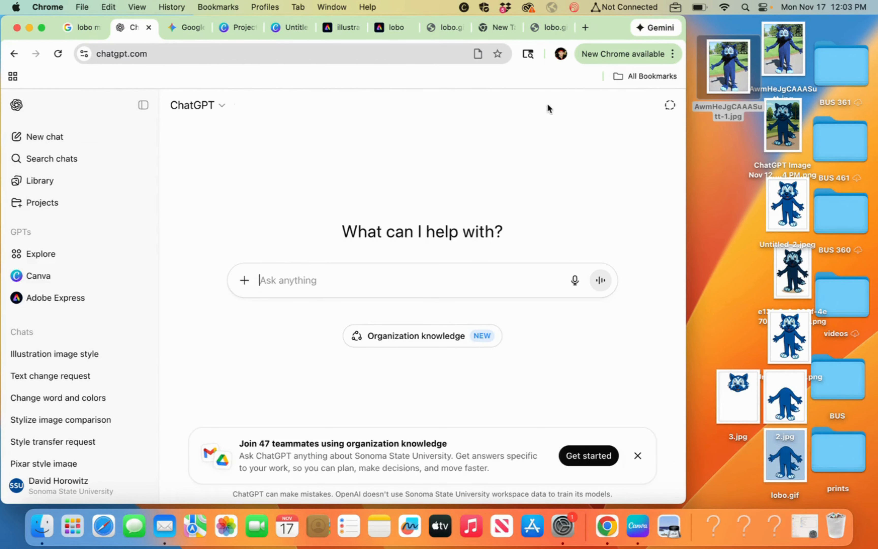
left_click_drag(735, 87, 488, 268)
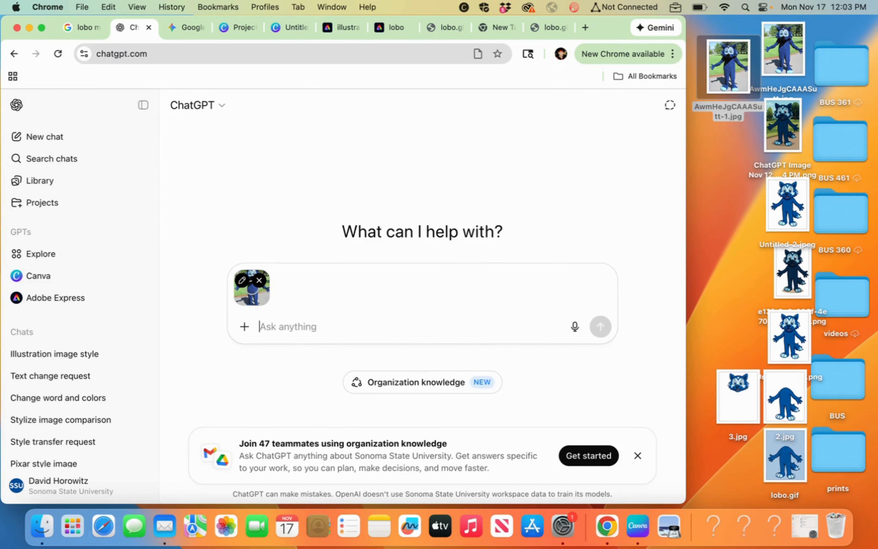
type("create illus")
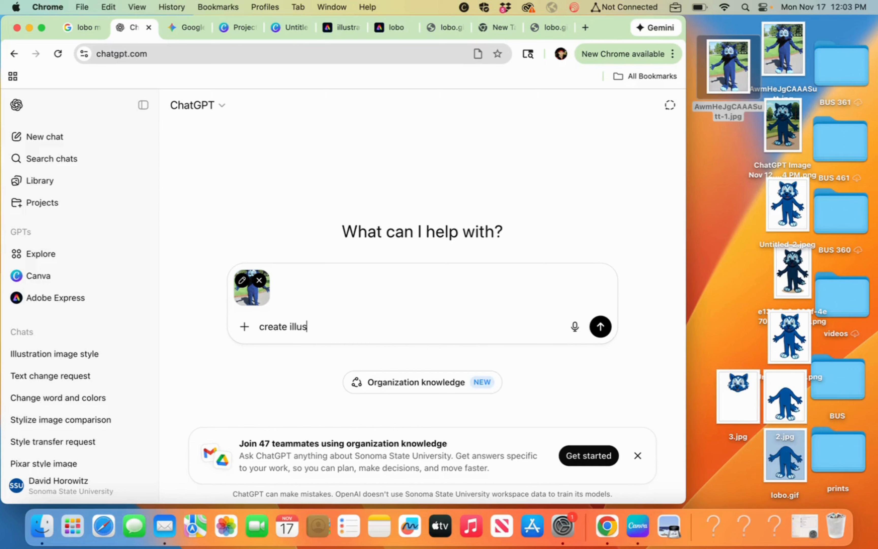
type("tration")
key("Return")
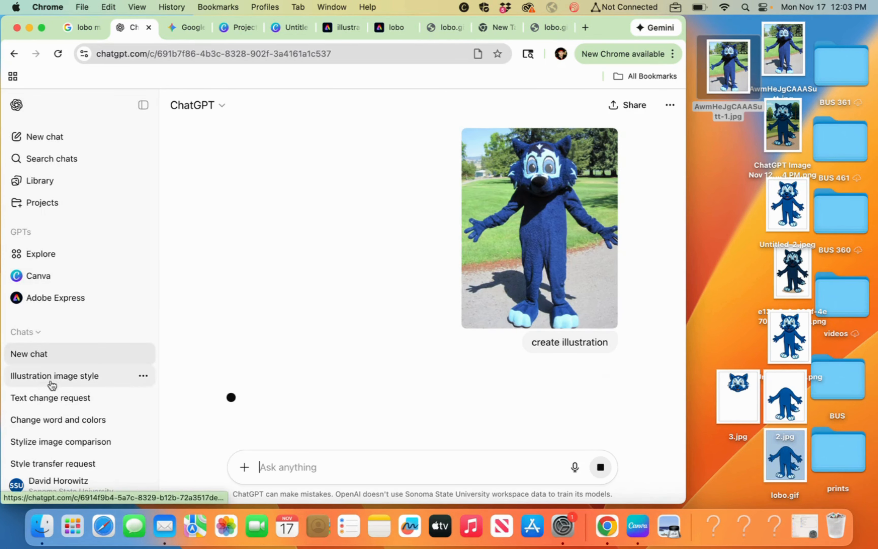
- Review the earlier "Illustration image style" chat's suggested styles and flat vector result, and return to the "Create illustration" chat
left_click(53, 378)
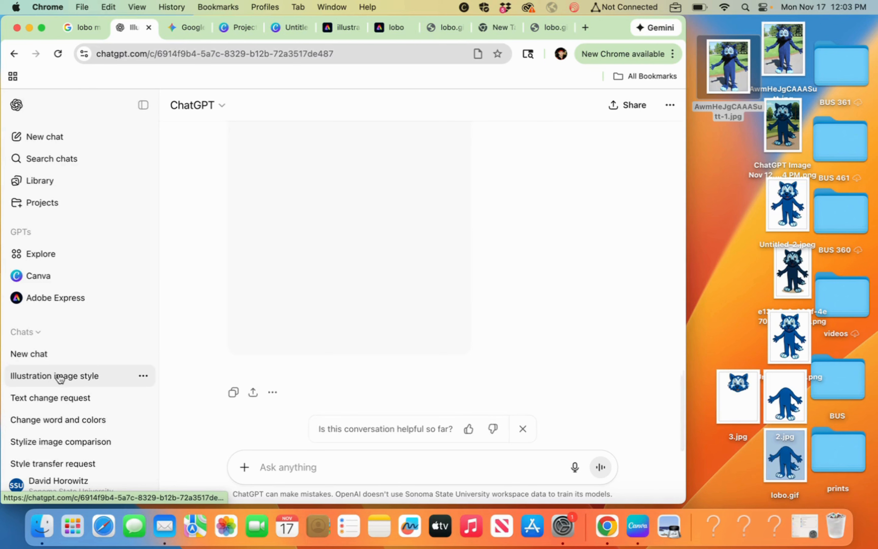
scroll(543, 251, "up", 3)
scroll(542, 248, "up", 15)
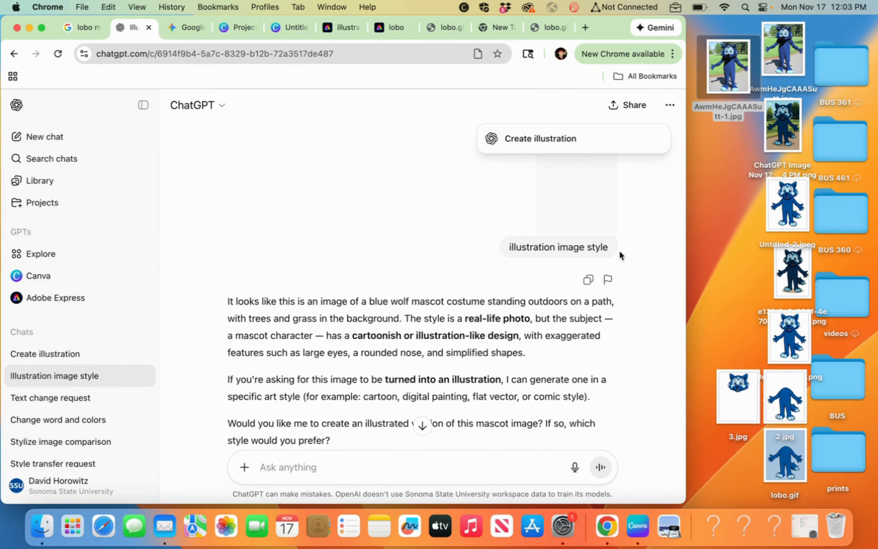
scroll(427, 347, "down", 3)
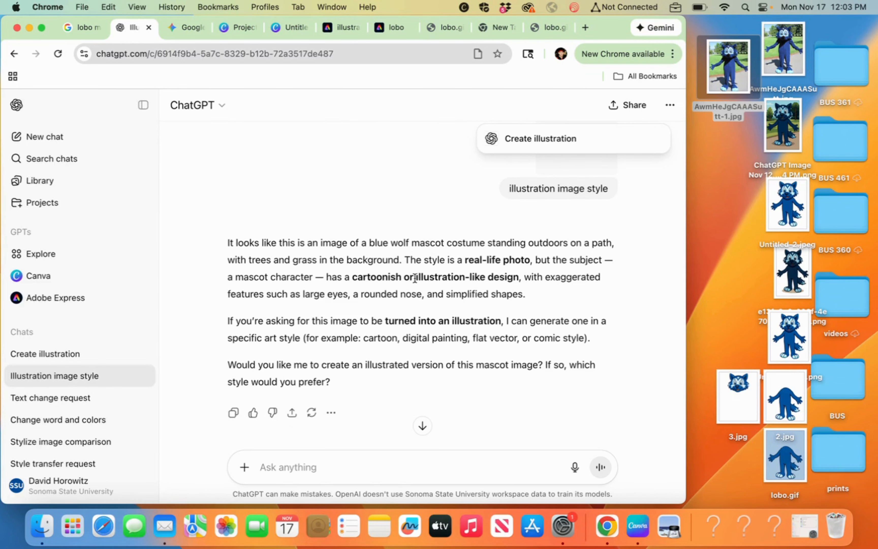
scroll(434, 278, "down", 5)
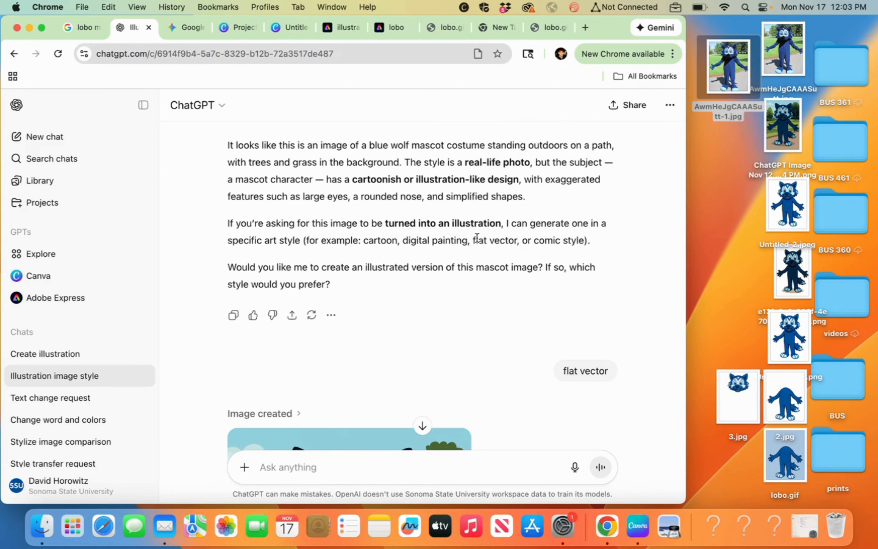
left_click_drag(475, 239, 518, 249)
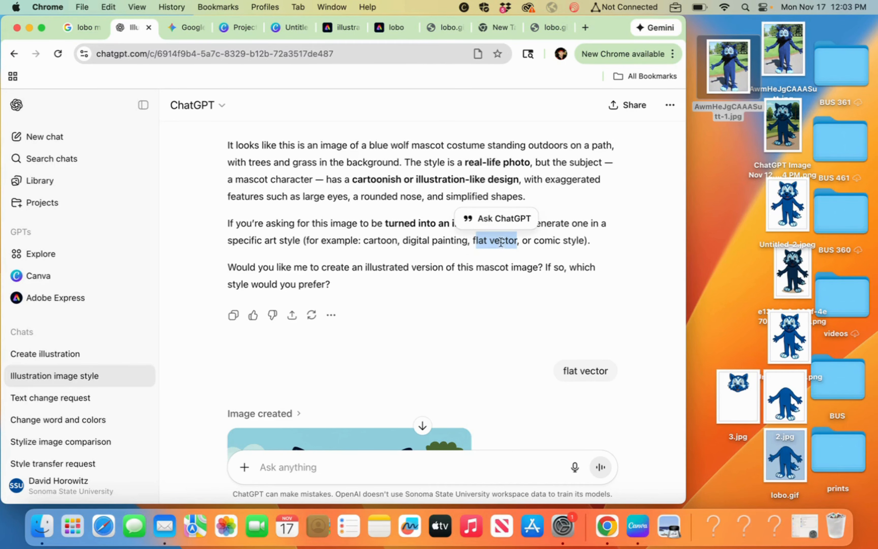
scroll(516, 330, "down", 4)
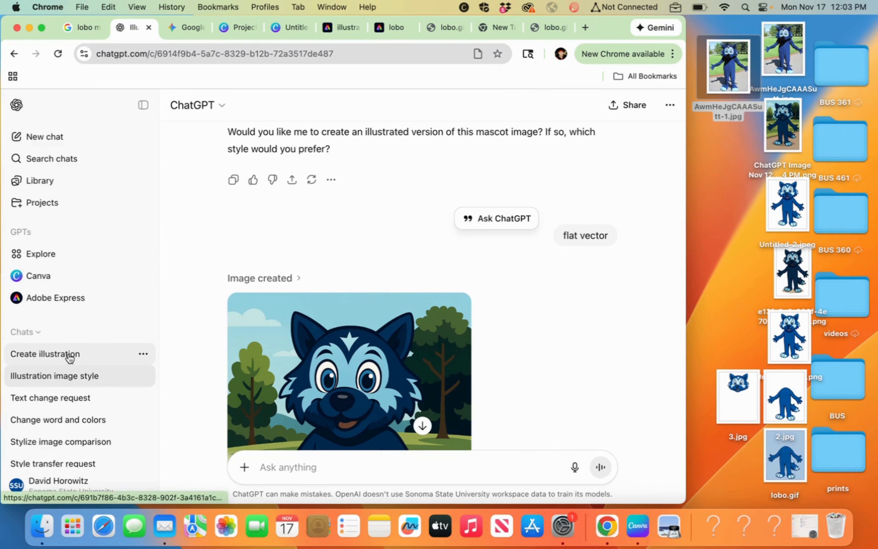
left_click(81, 353)
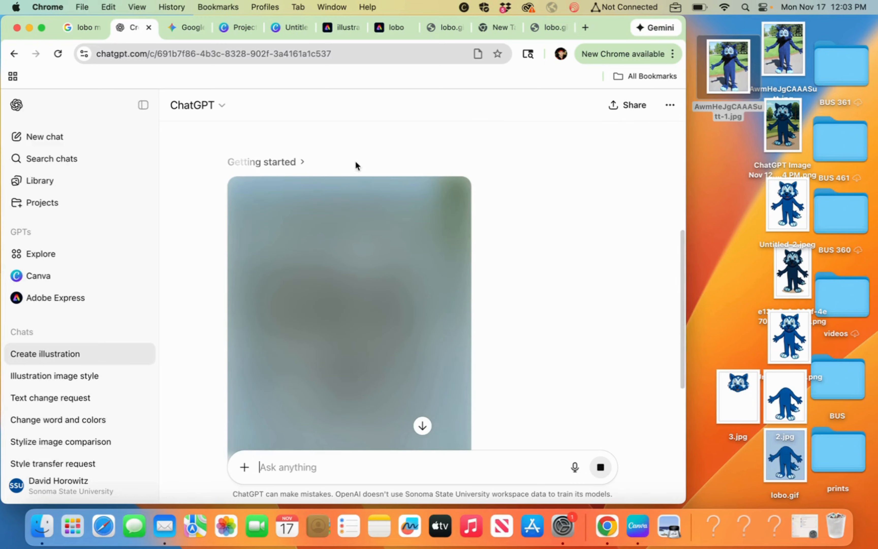
- Switch to Canva, open the recent Untitled Design with the wolf mascot, and add a blank fifth page
left_click(245, 28)
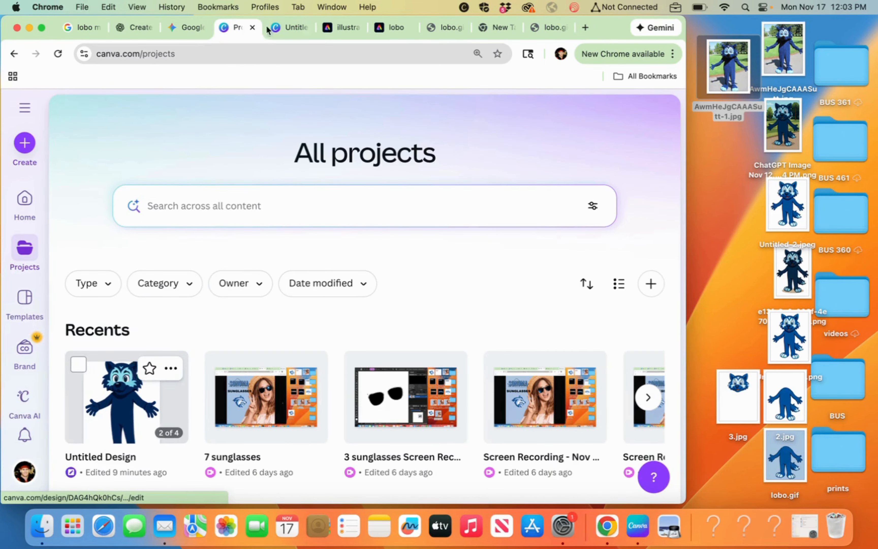
left_click(123, 403)
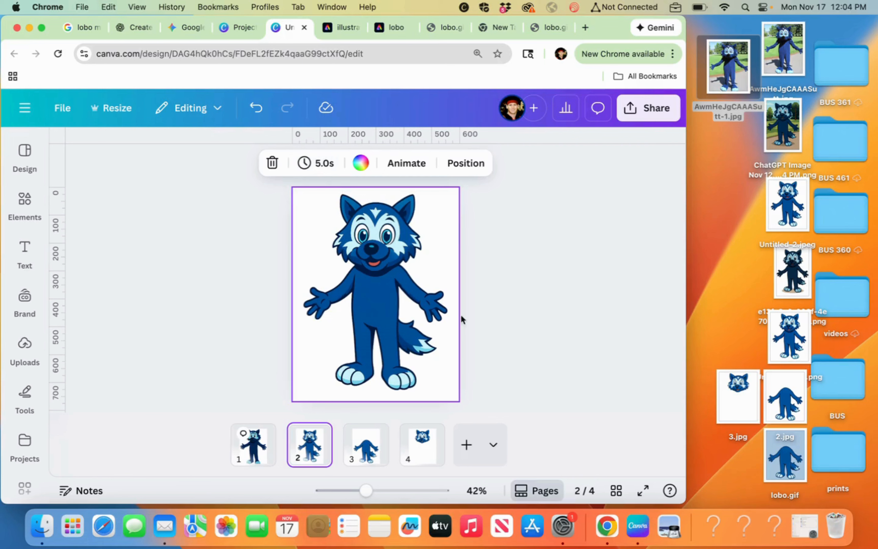
left_click(466, 445)
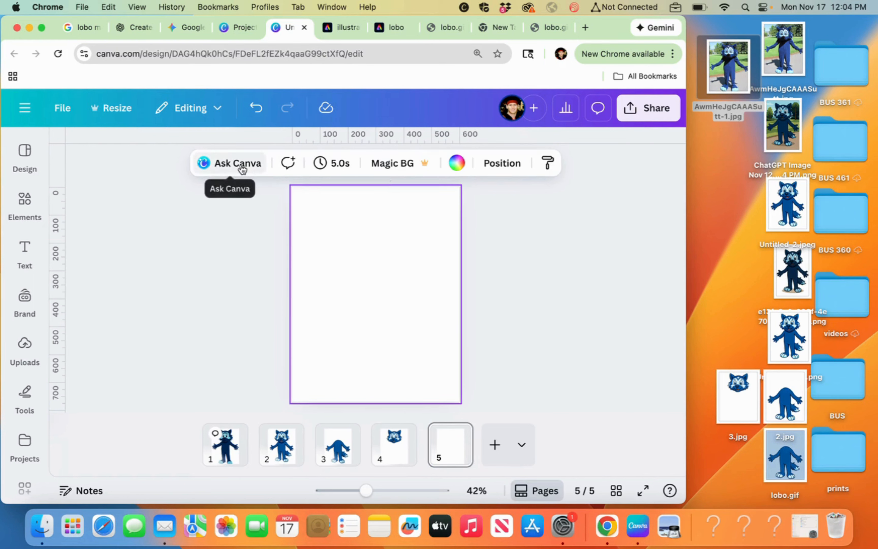
- Try to give Ask Canva the AwmHeJgCAAASutt-1.jpg photo along with the "make an image" request on page 5
left_click(238, 163)
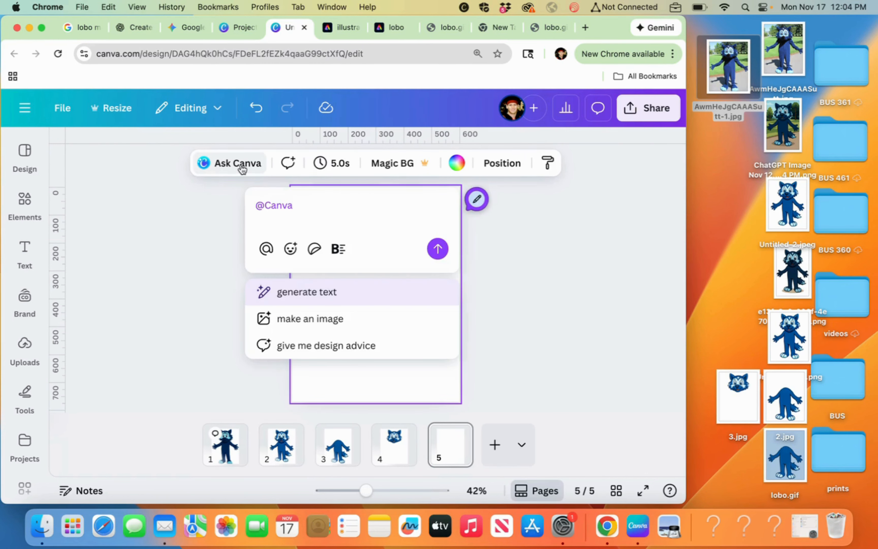
left_click_drag(734, 69, 373, 255)
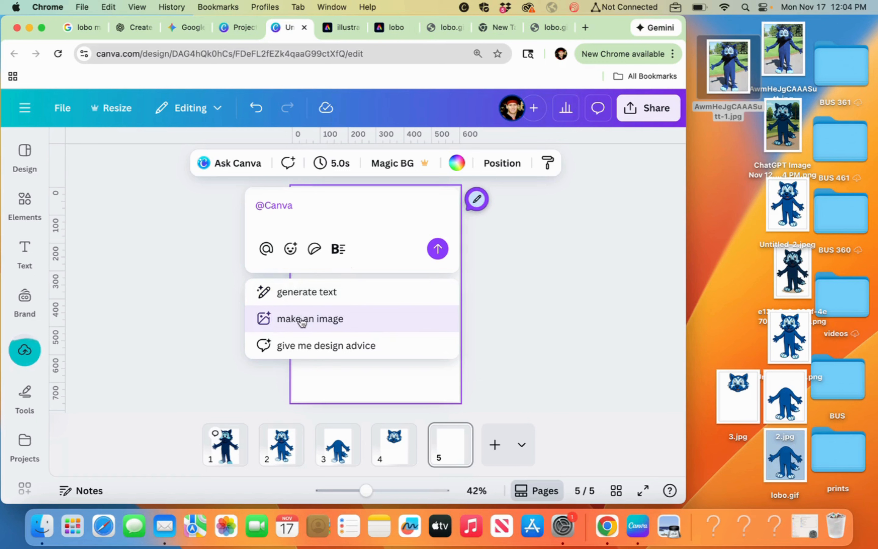
left_click(308, 318)
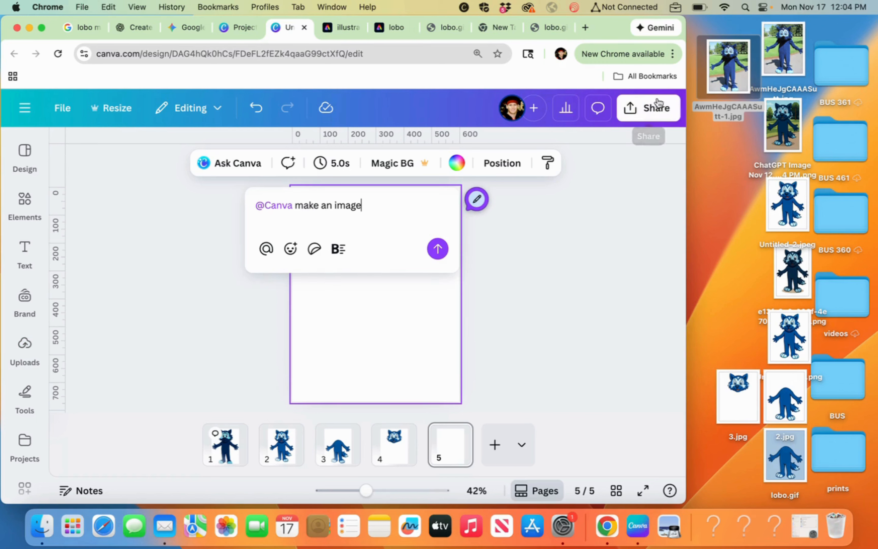
left_click_drag(711, 87, 349, 250)
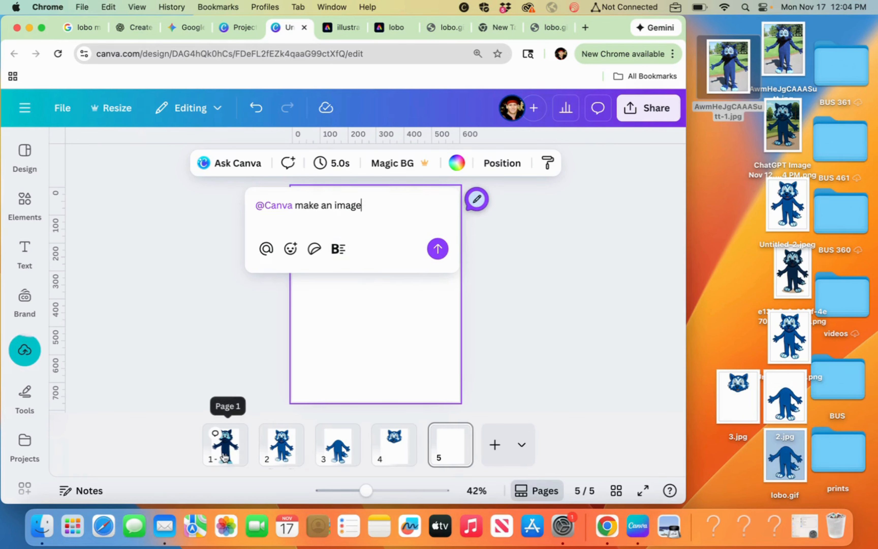
- Look through pages 1 to 3 of the Canva design to compare the mascot versions and the headless body
left_click(282, 451)
left_click(244, 452)
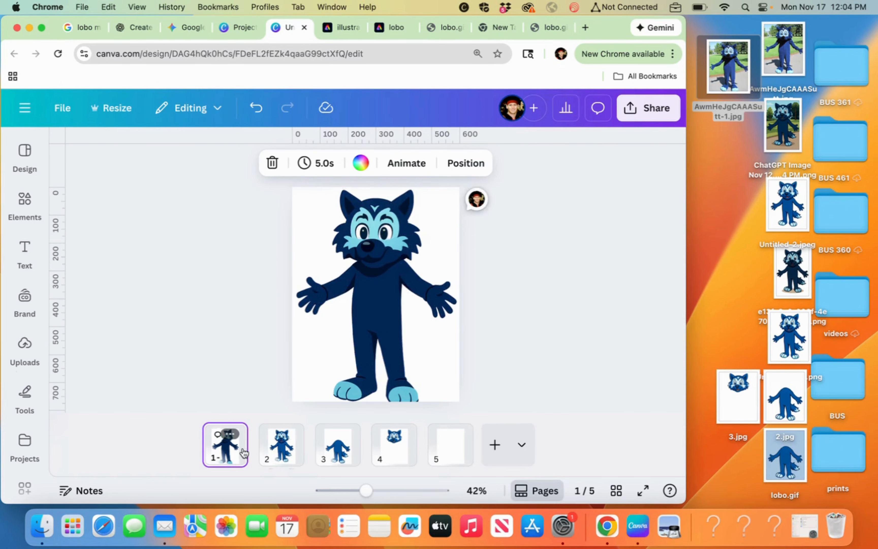
left_click(295, 452)
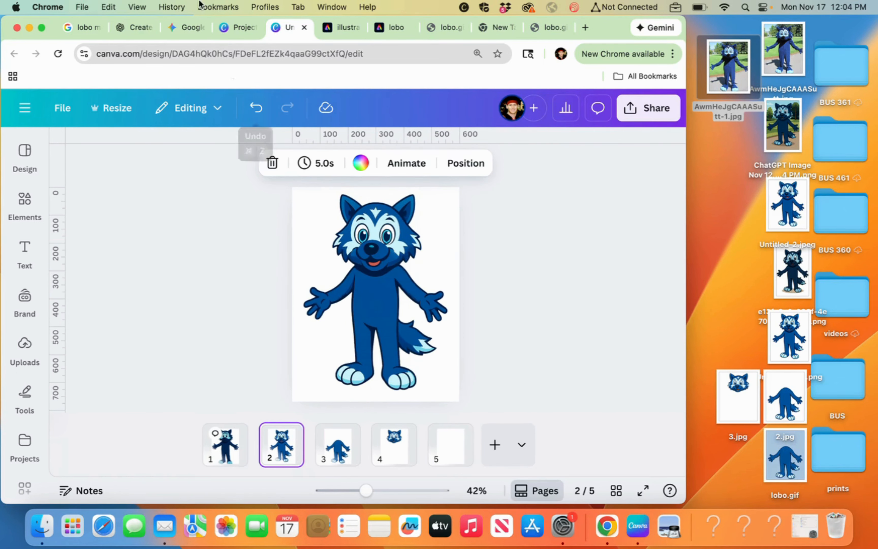
left_click(343, 450)
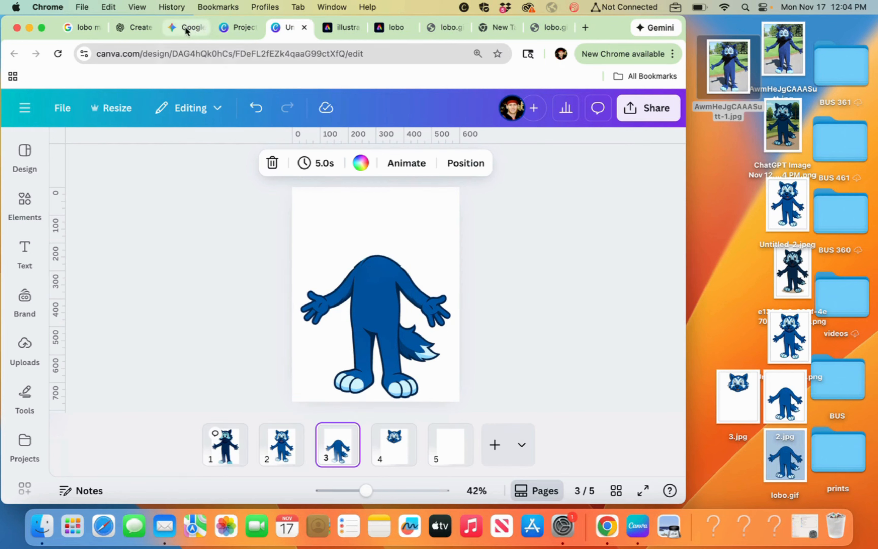
- Check the illustration's progress in ChatGPT, and view the head, body and combined mascot on pages 2 to 4 in Adobe Express
left_click(136, 29)
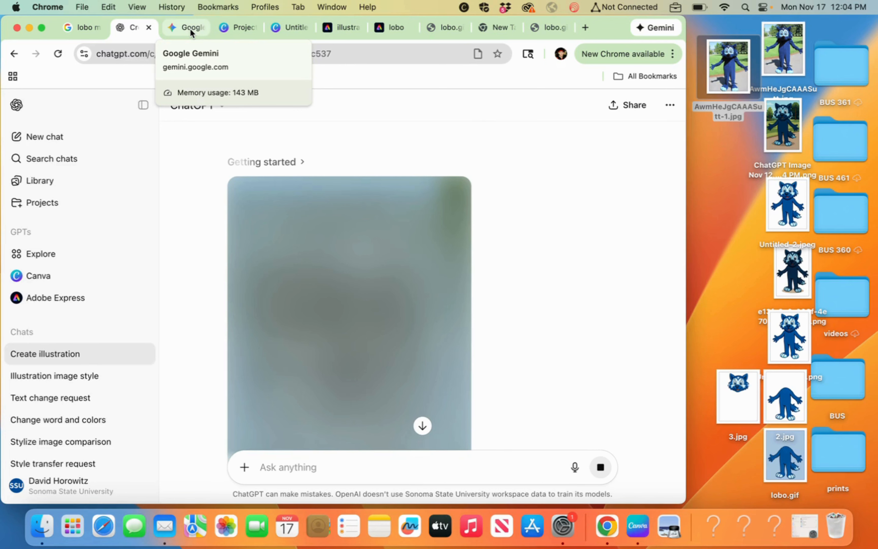
left_click(345, 29)
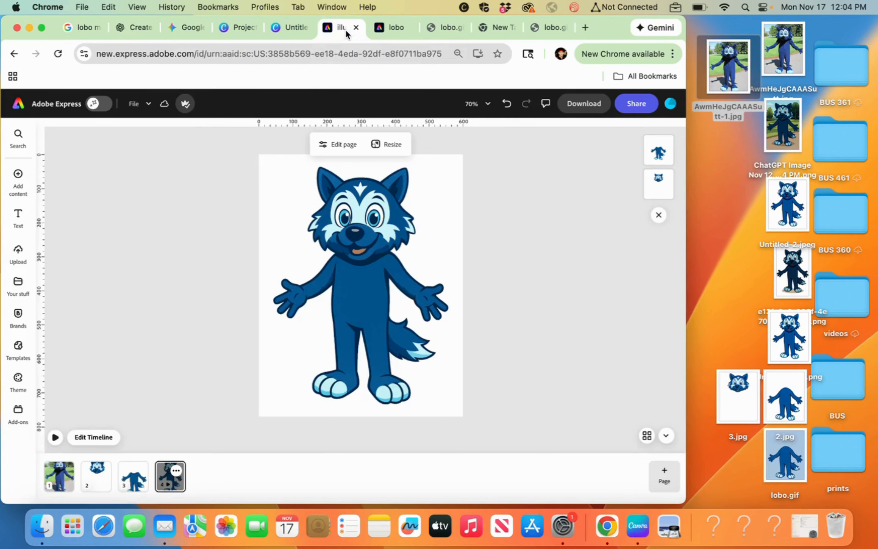
left_click(102, 484)
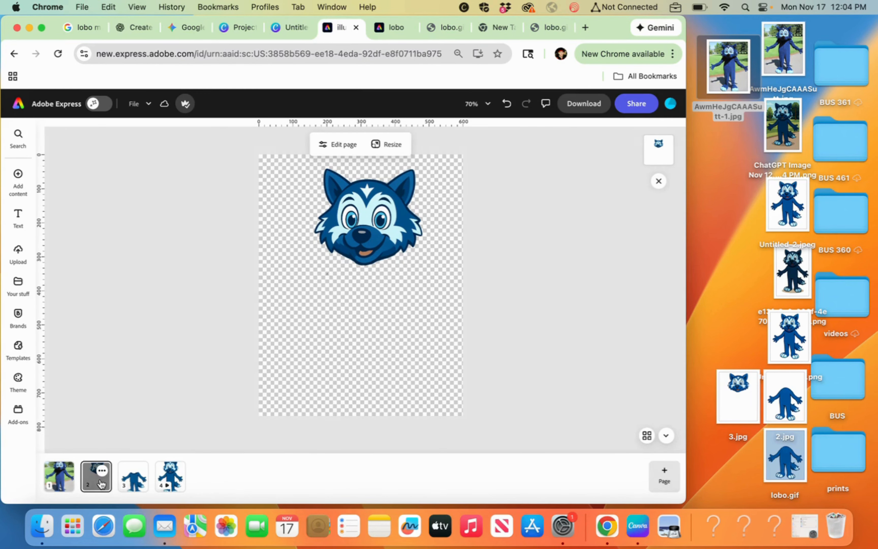
left_click(134, 484)
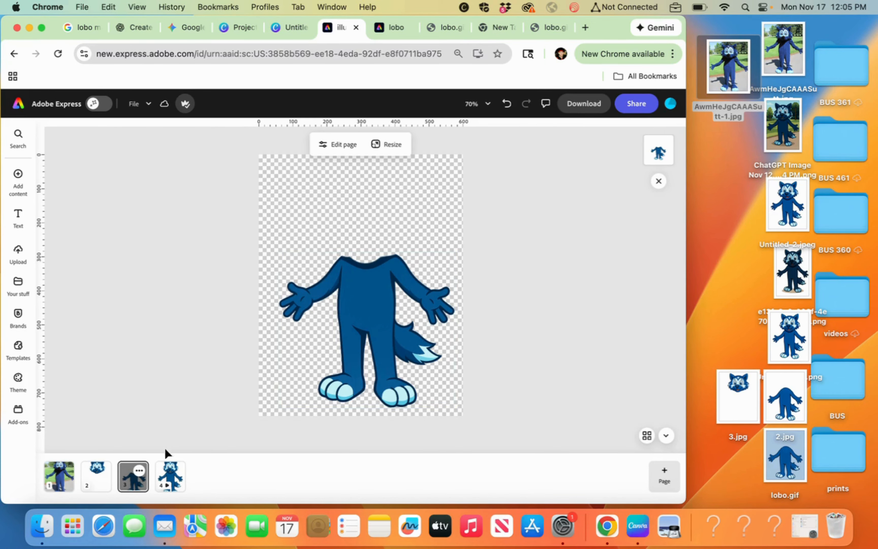
left_click(165, 477)
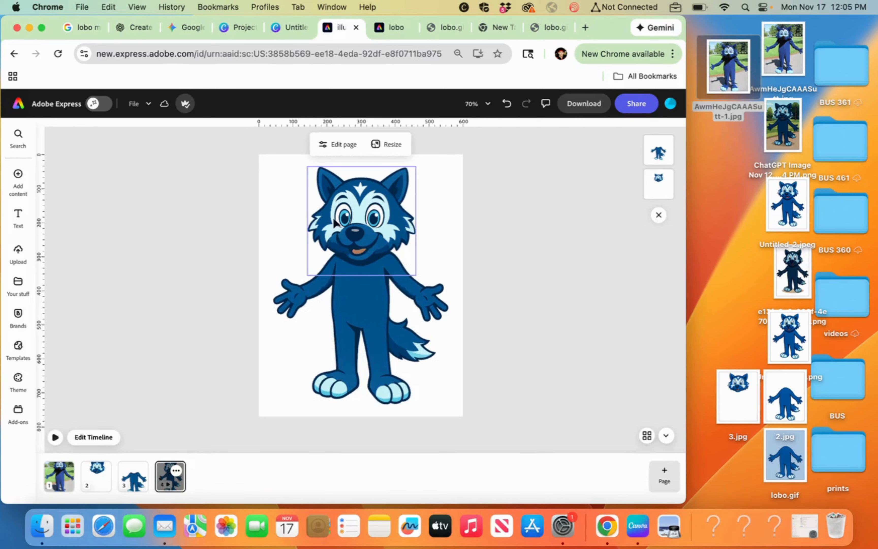
- Check the mascot's separate head and body layers on page 4, and make the page background transparent
left_click(362, 199)
left_click(431, 316)
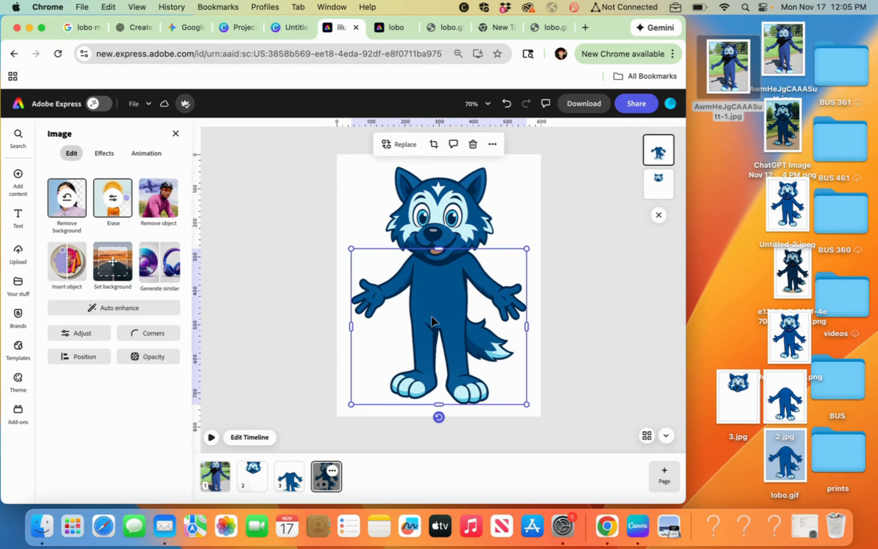
left_click(262, 274)
left_click(49, 316)
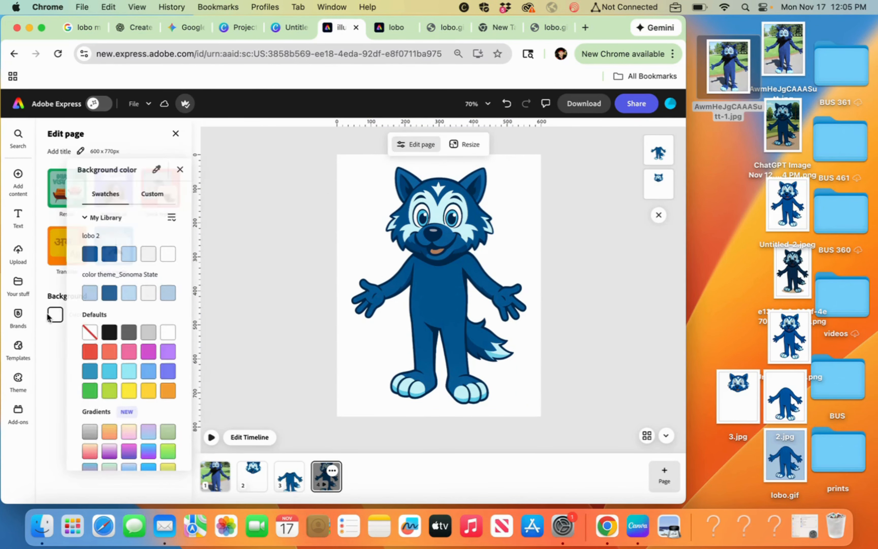
left_click(90, 332)
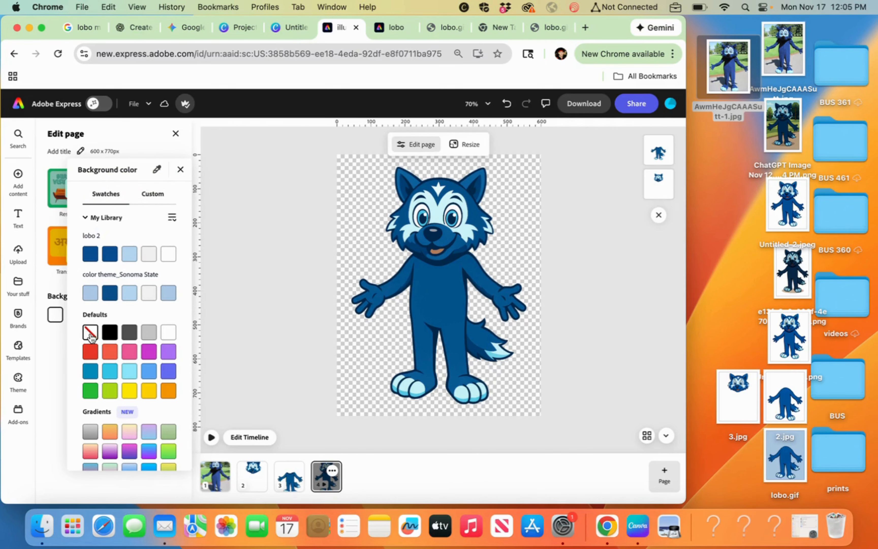
left_click(295, 221)
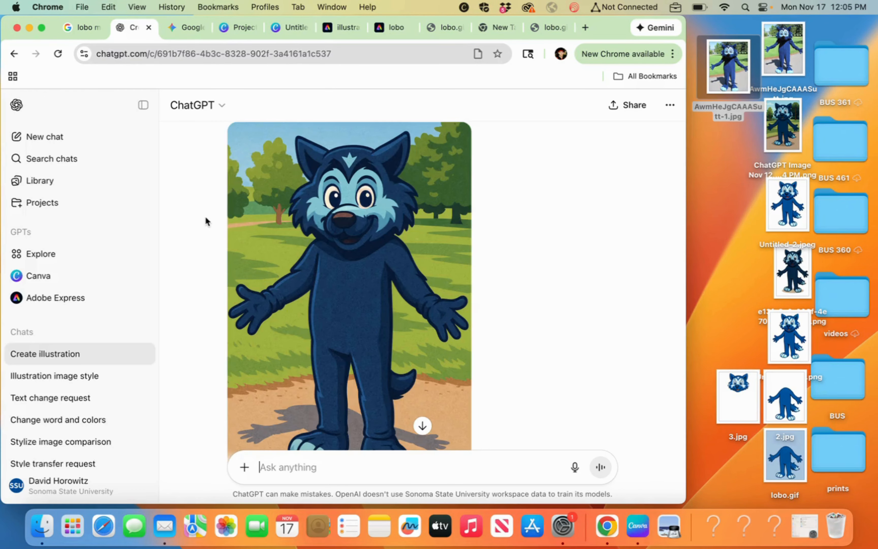
- Examine the generated mascot illustration in ChatGPT, and review the prompts and flat vector version in the "Illustration image style" chat
scroll(205, 221, "down", 3)
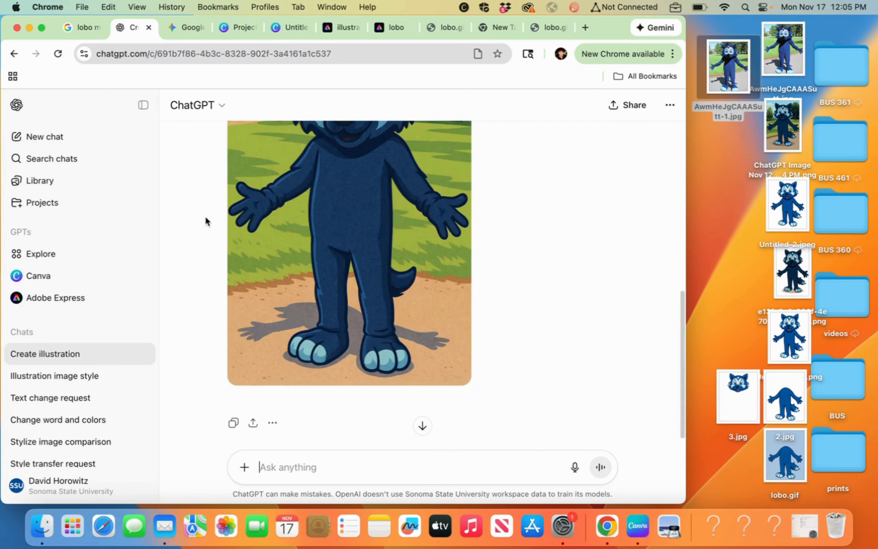
scroll(205, 221, "up", 3)
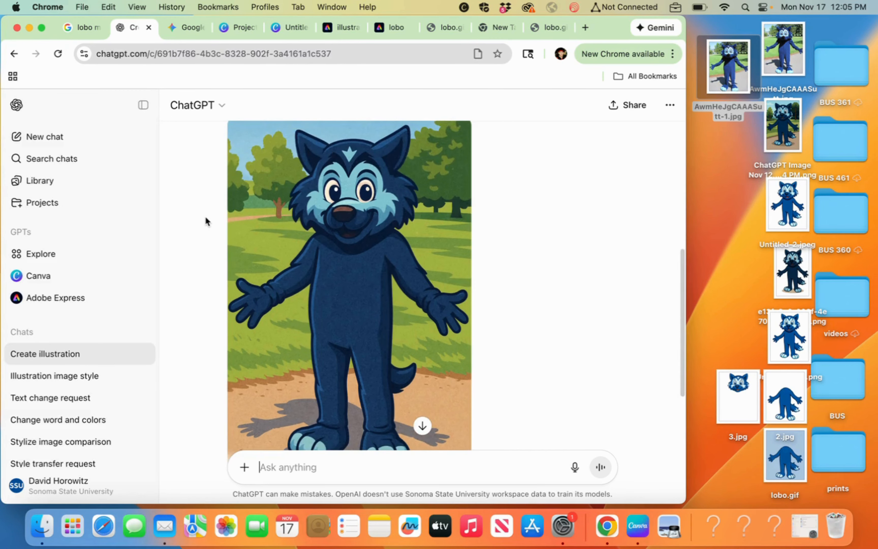
scroll(205, 220, "up", 1)
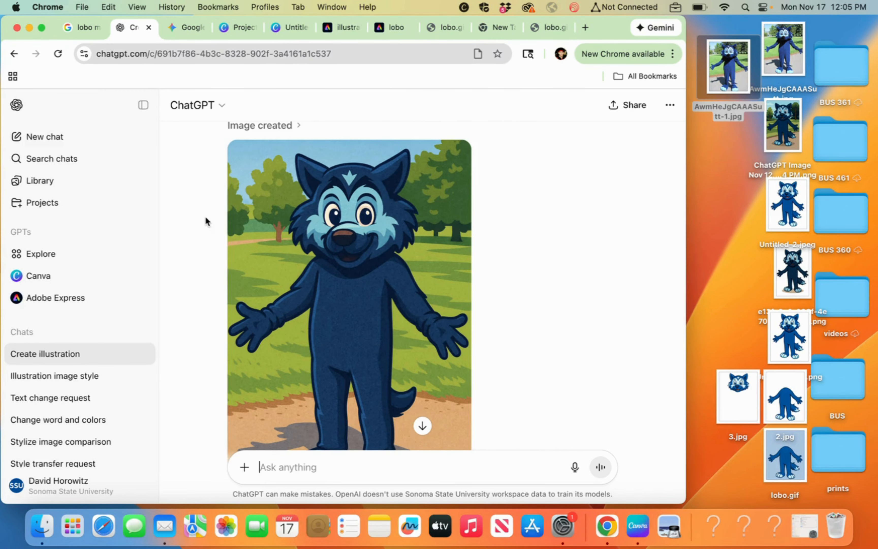
left_click(83, 379)
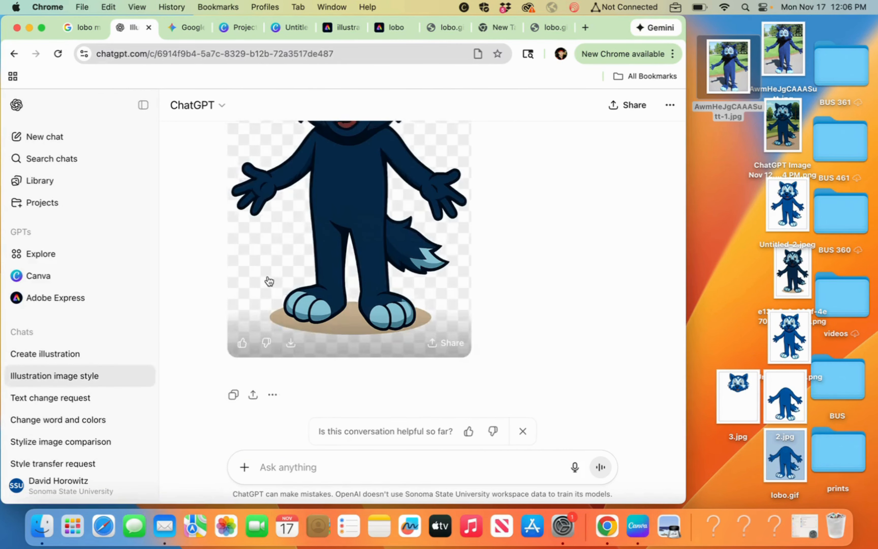
scroll(268, 281, "up", 5)
scroll(269, 280, "up", 15)
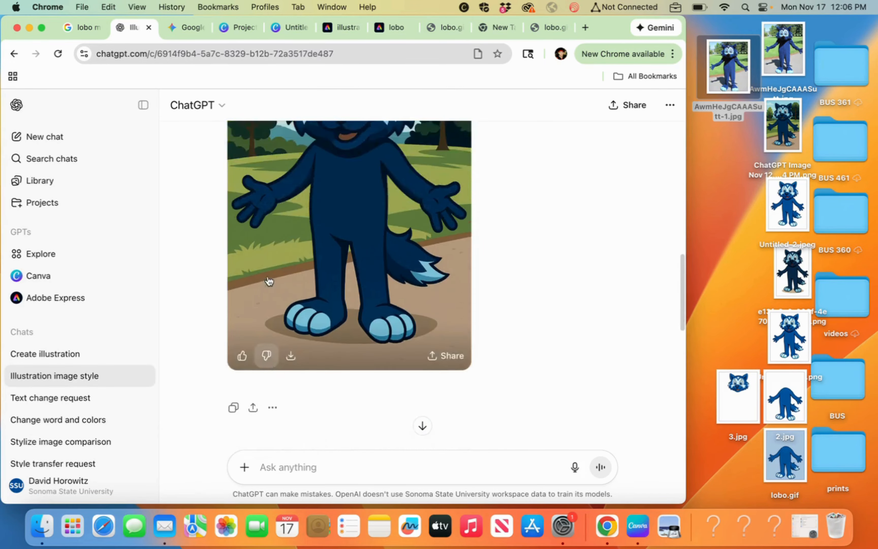
scroll(269, 281, "up", 8)
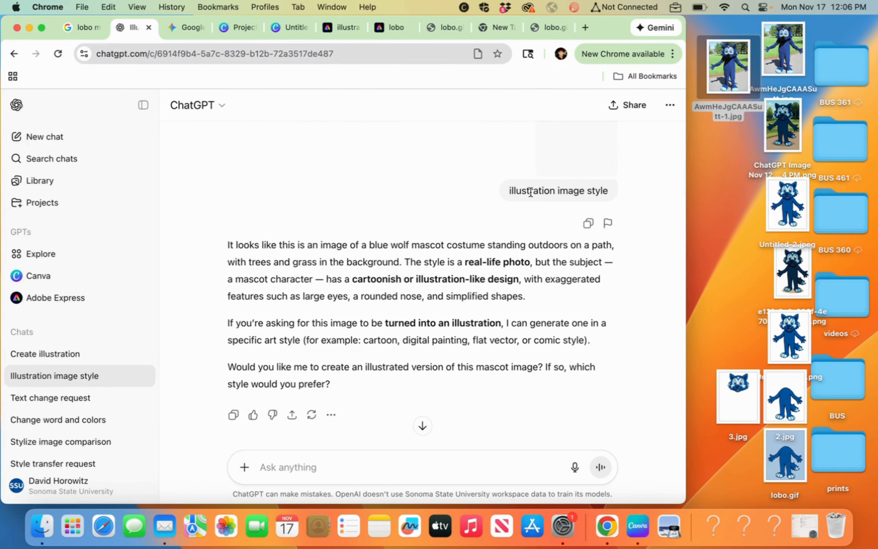
scroll(443, 348, "down", 5)
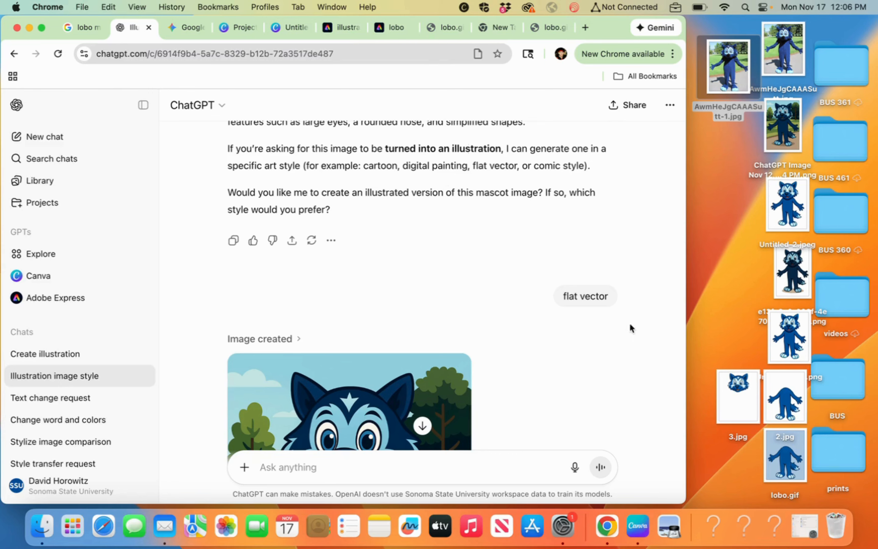
scroll(511, 396, "down", 5)
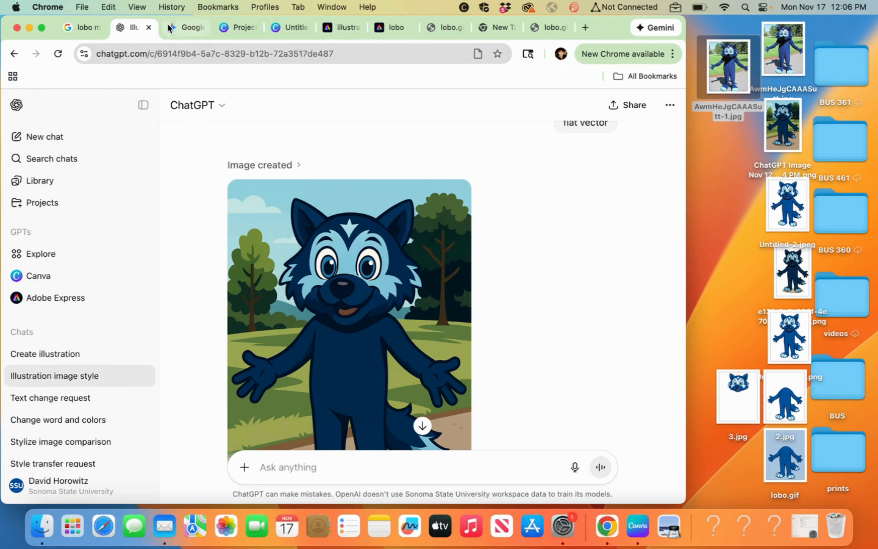
- Return to the "Create illustration" chat and ask ChatGPT to "remove background" from the mascot illustration
left_click(67, 354)
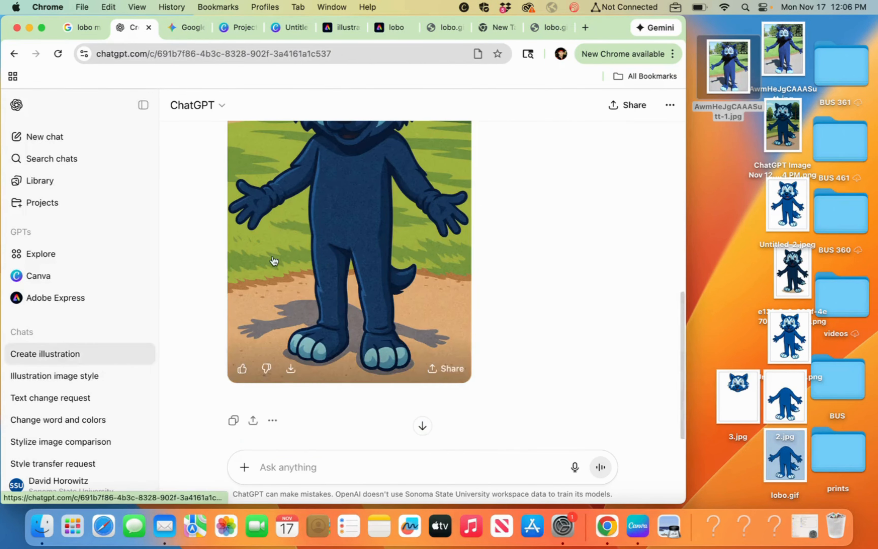
scroll(274, 260, "up", 3)
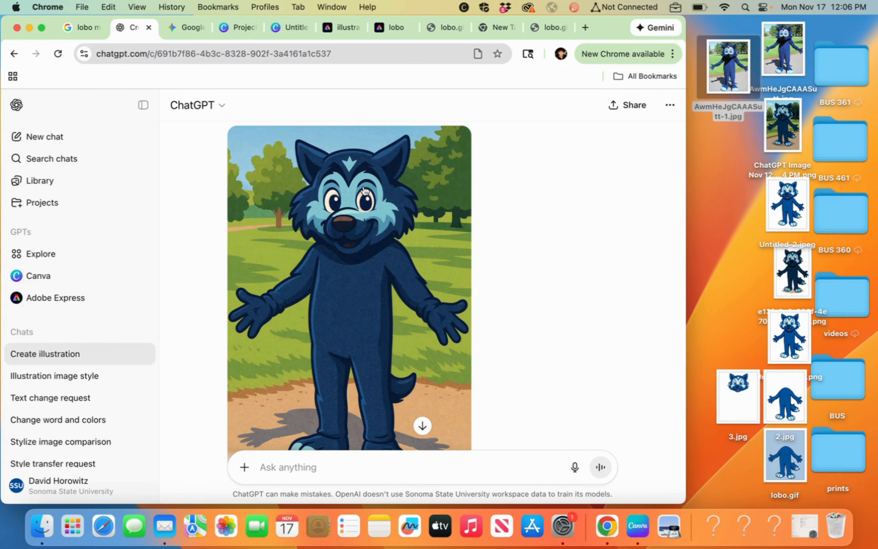
scroll(363, 192, "down", 2)
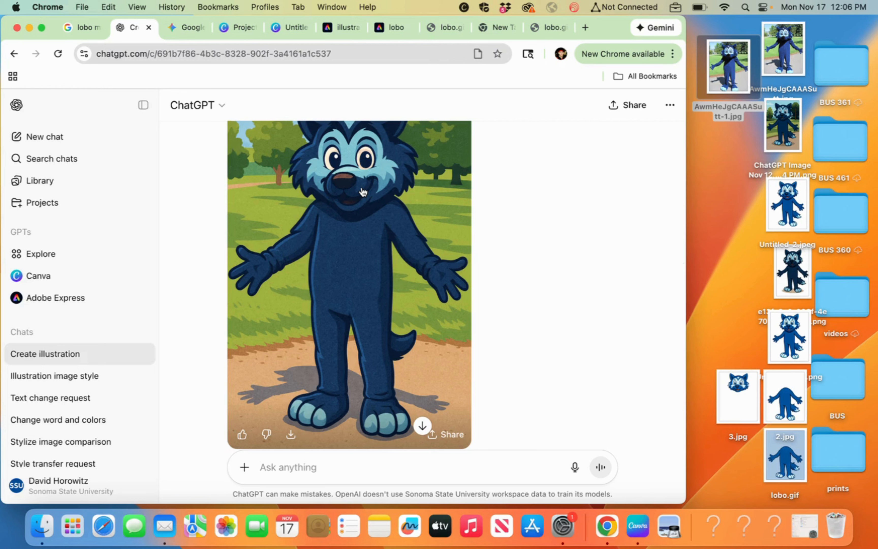
scroll(429, 239, "up", 2)
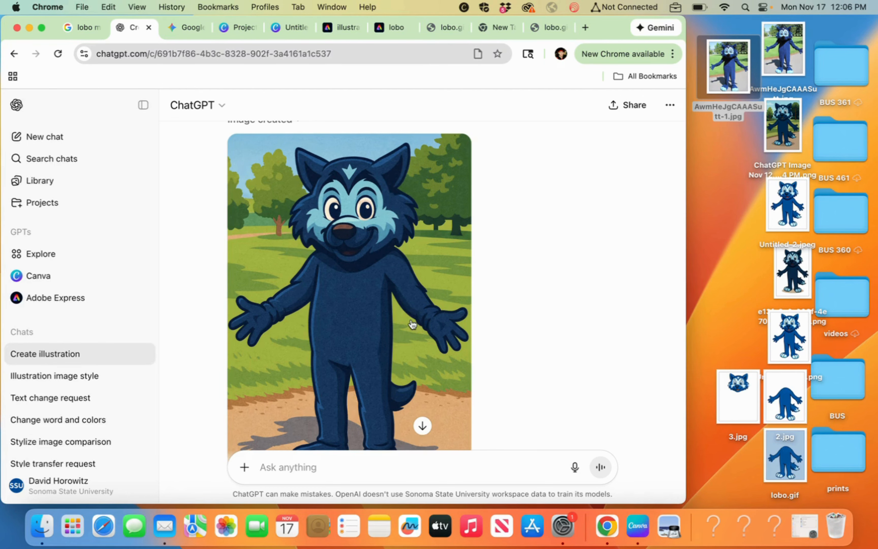
scroll(412, 325, "down", 5)
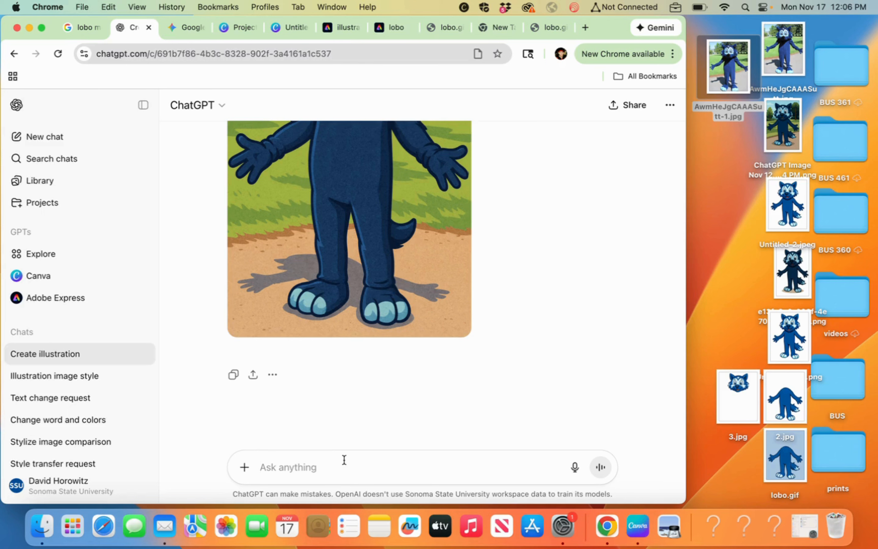
type("remove bac")
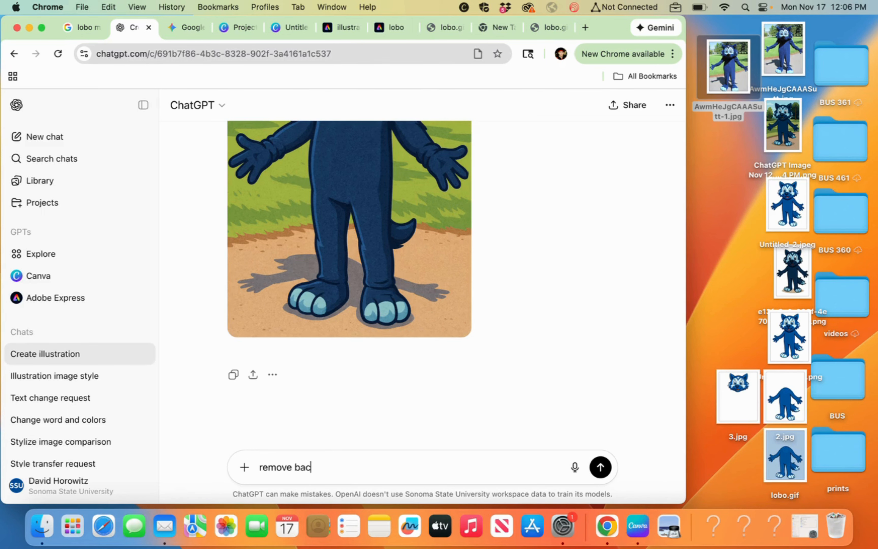
type("kgrou")
key("BackSpace")
key("BackSpace")
key("BackSpace")
key("Return")
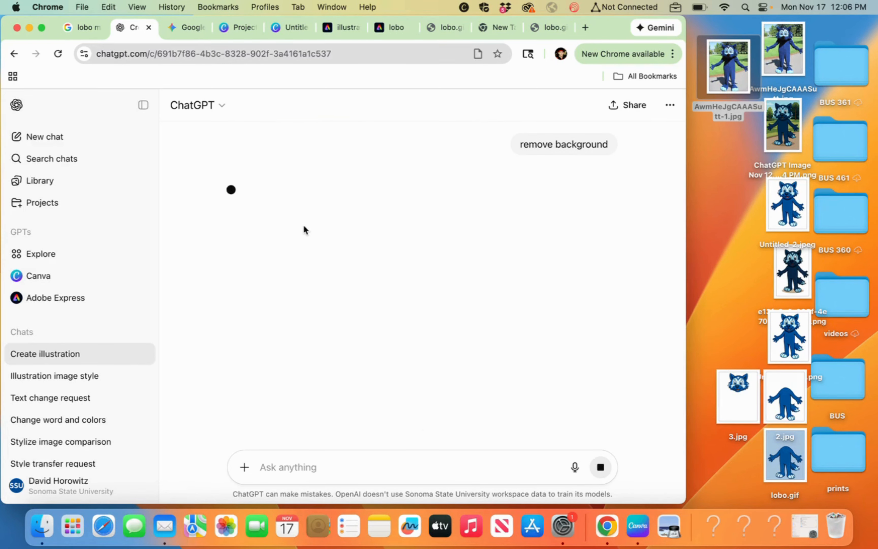
- Download the mascot illustration with the park background from ChatGPT and put the PNG file on the desktop
scroll(304, 230, "up", 6)
scroll(304, 230, "up", 4)
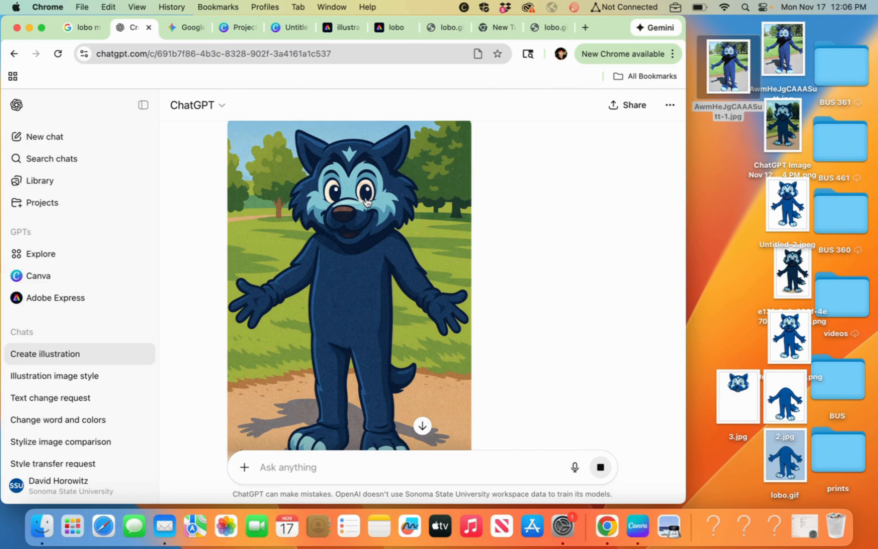
left_click(423, 428)
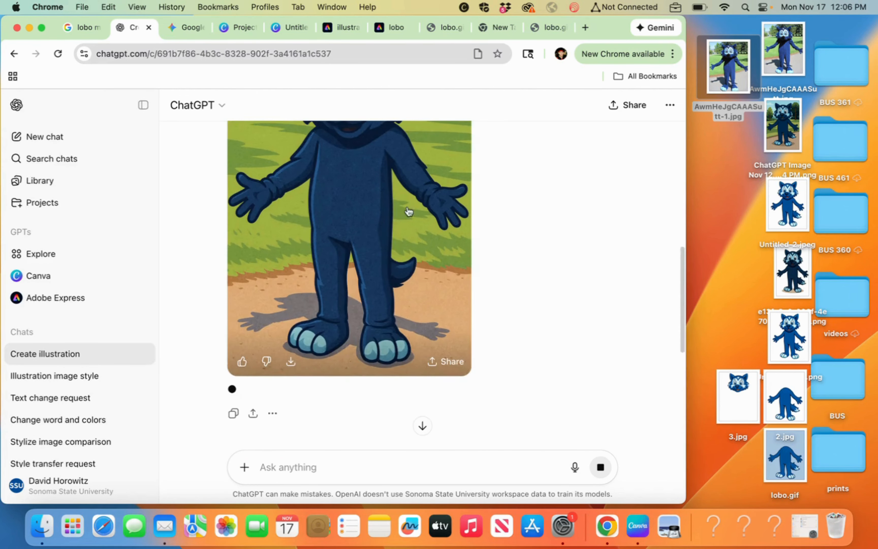
left_click(288, 364)
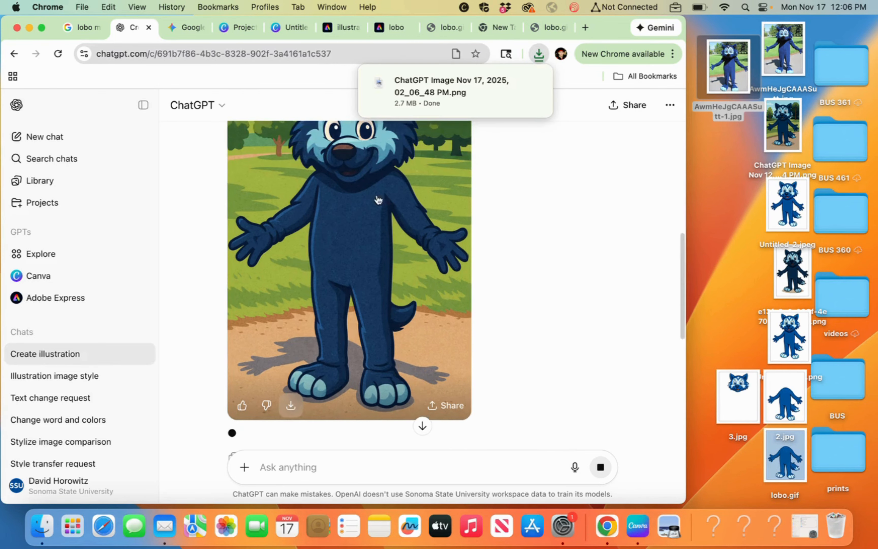
left_click_drag(397, 80, 722, 163)
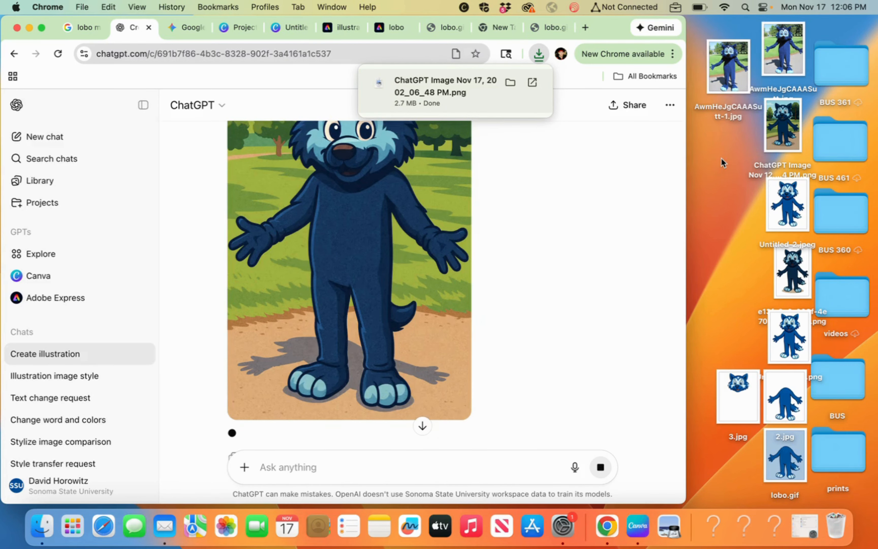
- Open the Adobe Express home page in a new browser tab, and preview the downloaded mascot illustration from the desktop
left_click(398, 32)
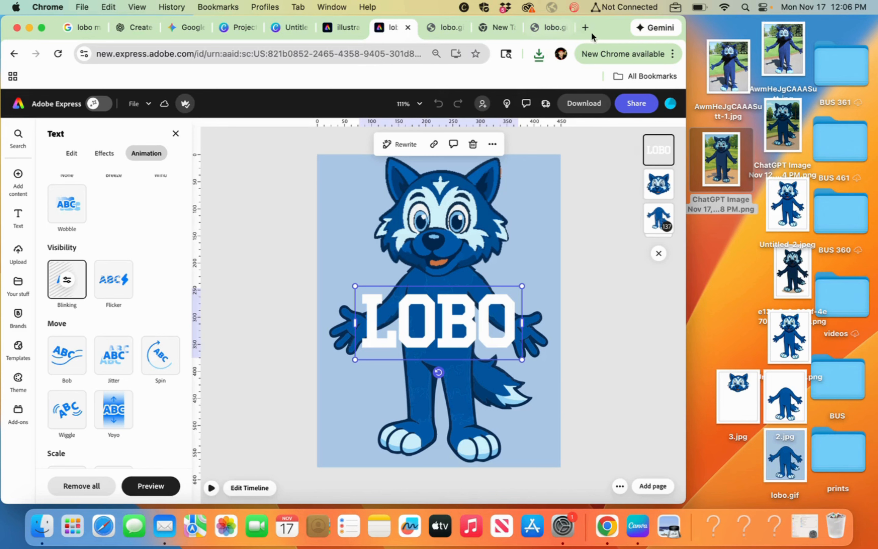
left_click(585, 27)
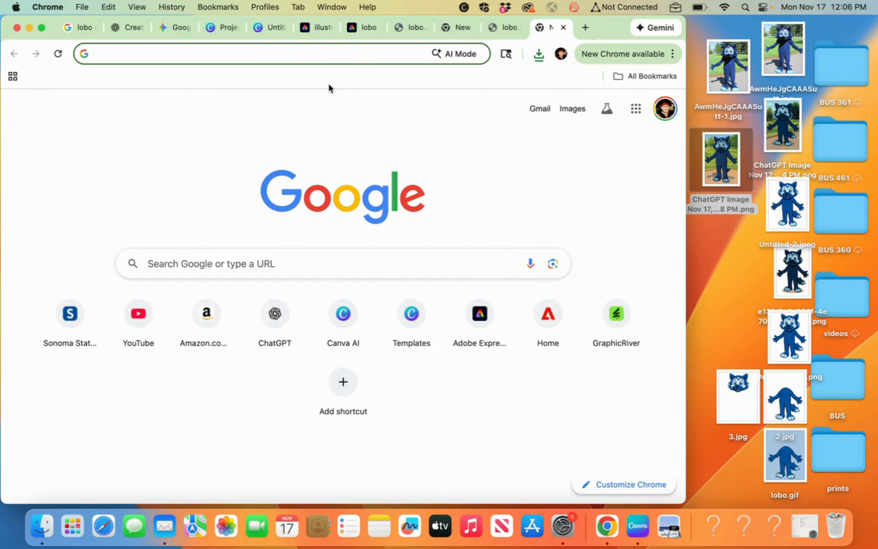
type("ex")
key("Return")
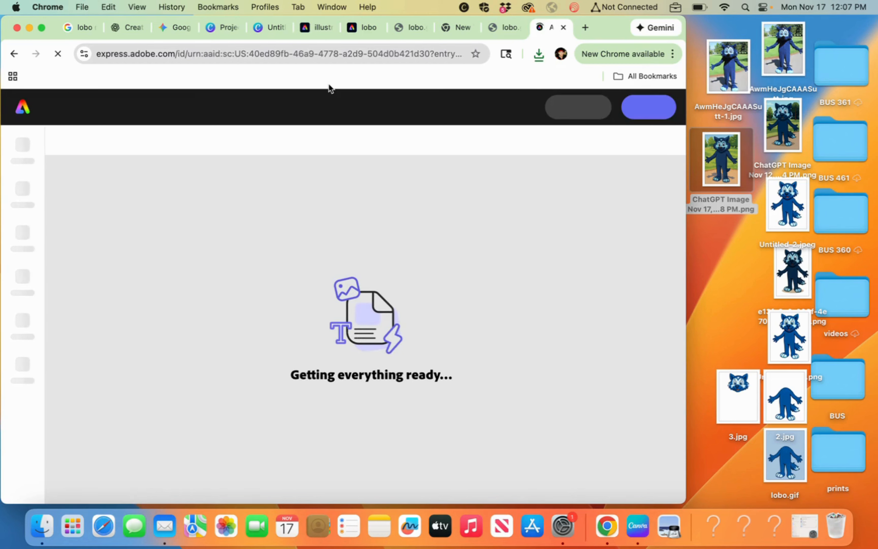
double_click(726, 167)
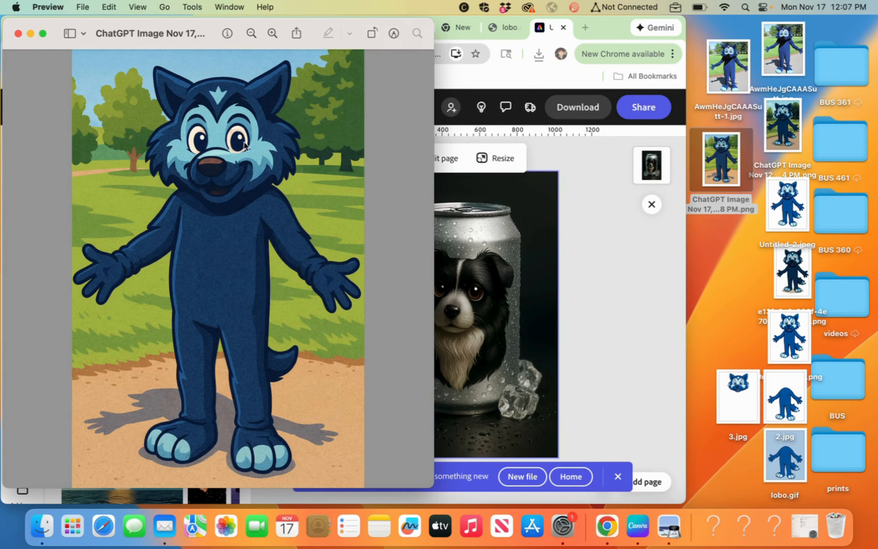
left_click(19, 34)
left_click(25, 106)
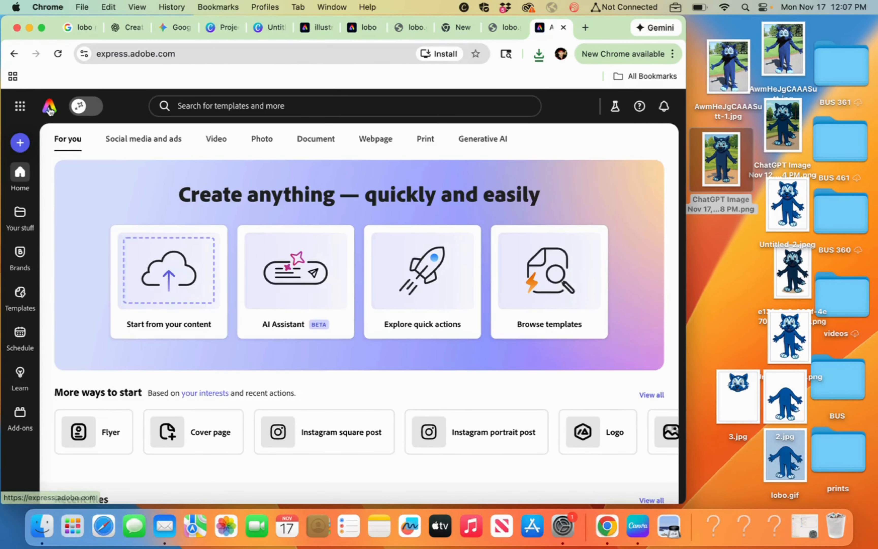
left_click(15, 113)
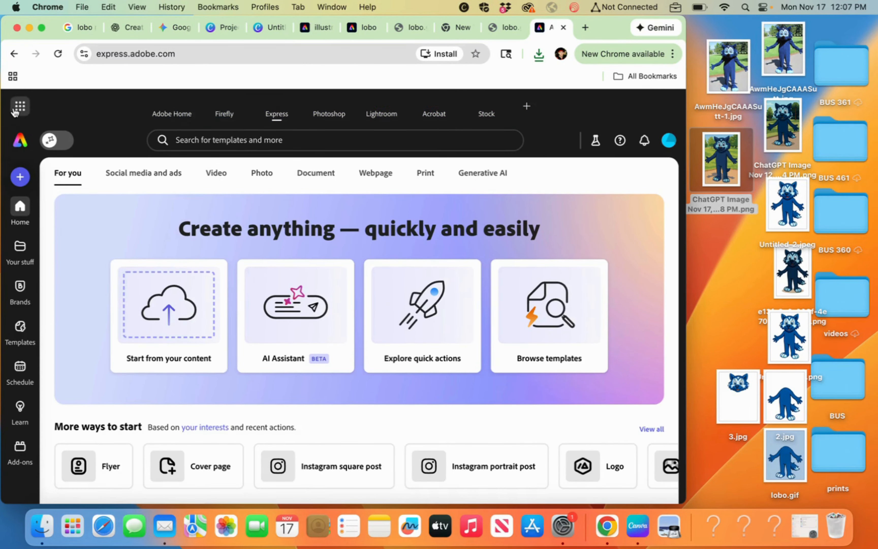
left_click(19, 114)
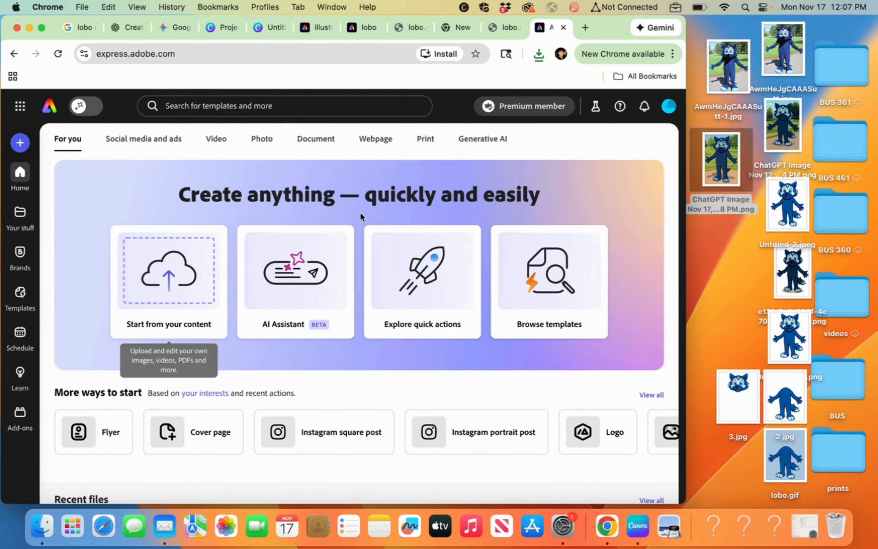
- Start an Adobe Express file from the downloaded illustration with Edit original image, and add a second page of the same size
left_click_drag(738, 175, 183, 271)
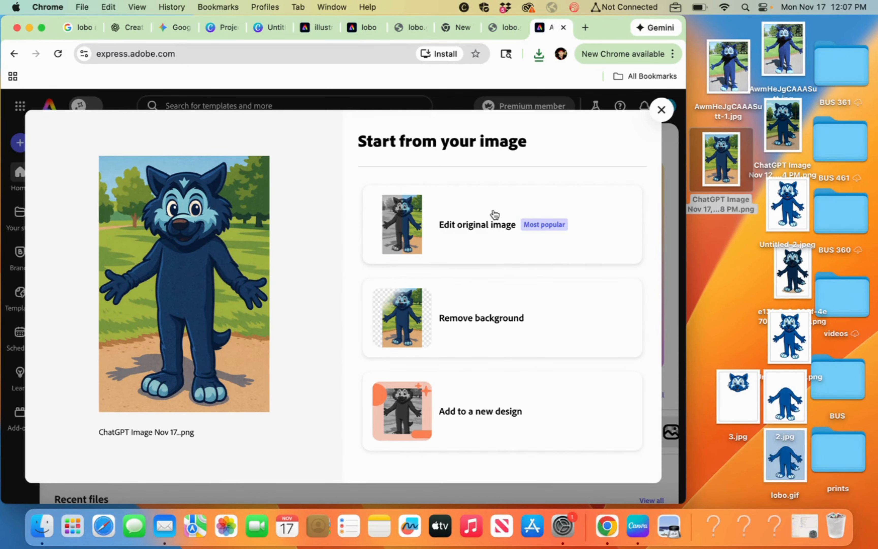
left_click(491, 226)
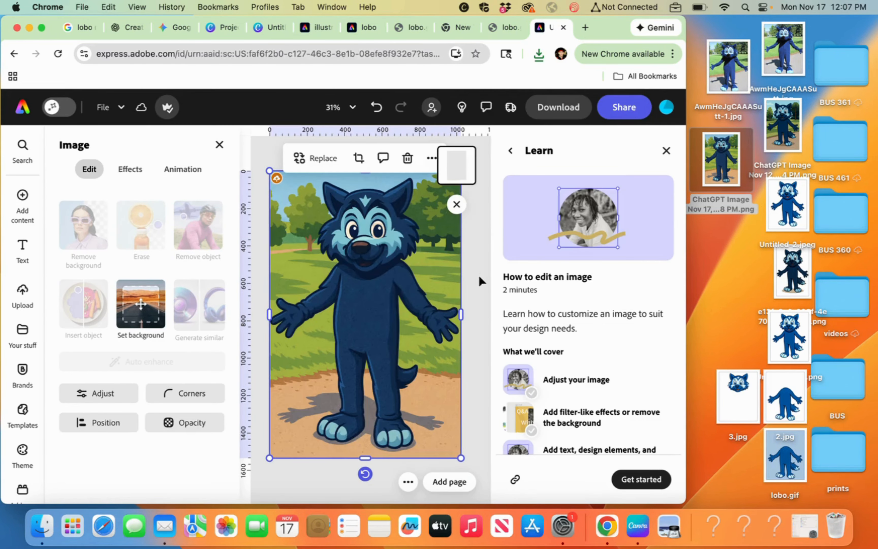
mouse_move(452, 488)
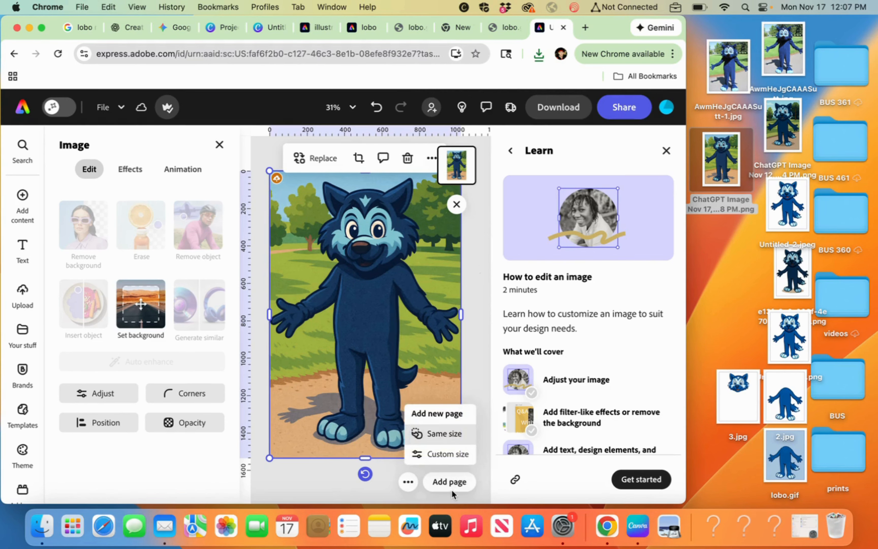
left_click(444, 440)
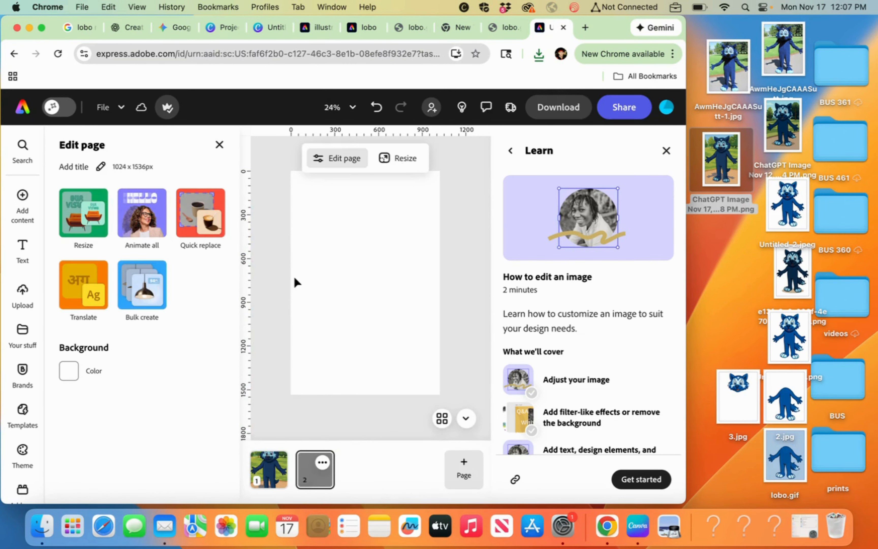
- Copy the mascot illustration from page 1 onto page 2 and remove the background of the copy
left_click(268, 472)
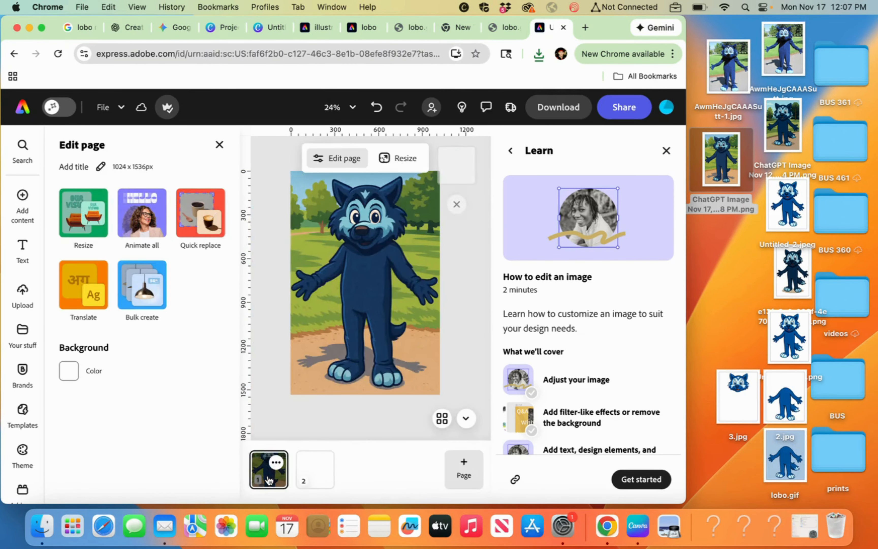
left_click(396, 233)
left_click(314, 470)
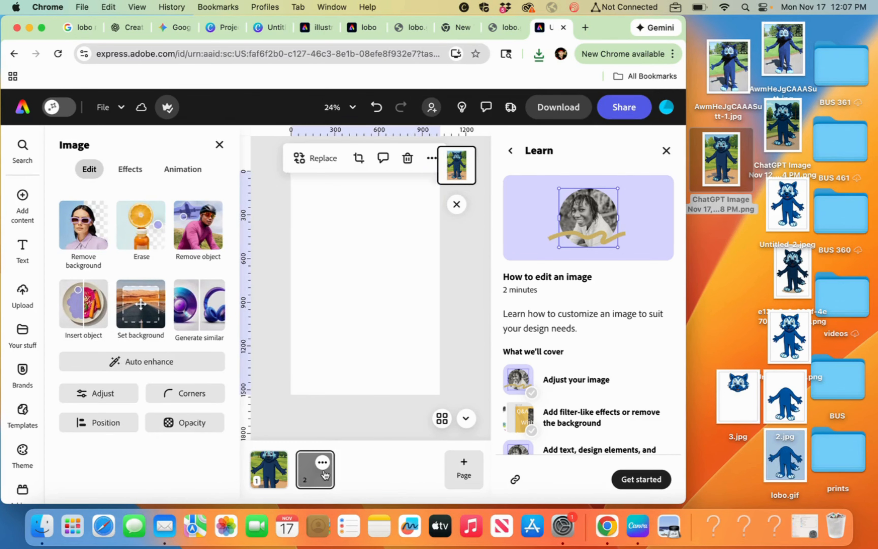
key("super+v")
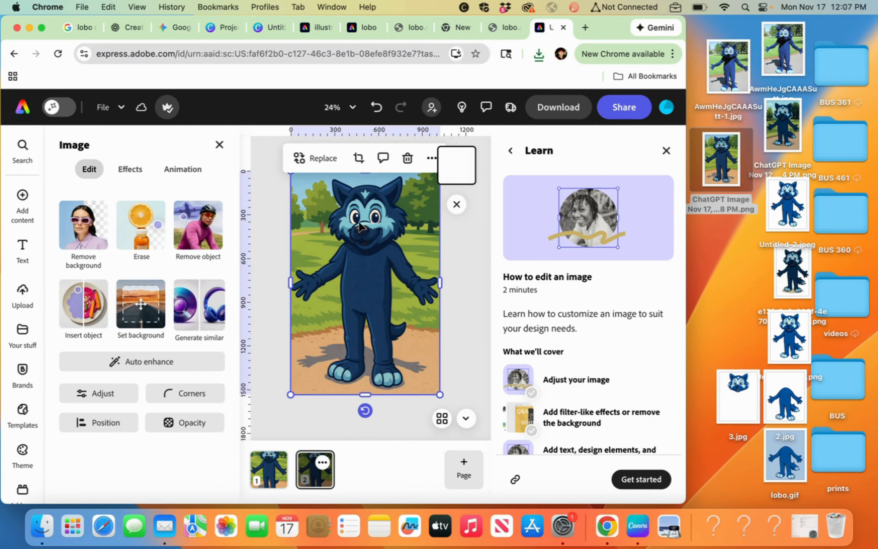
left_click(93, 227)
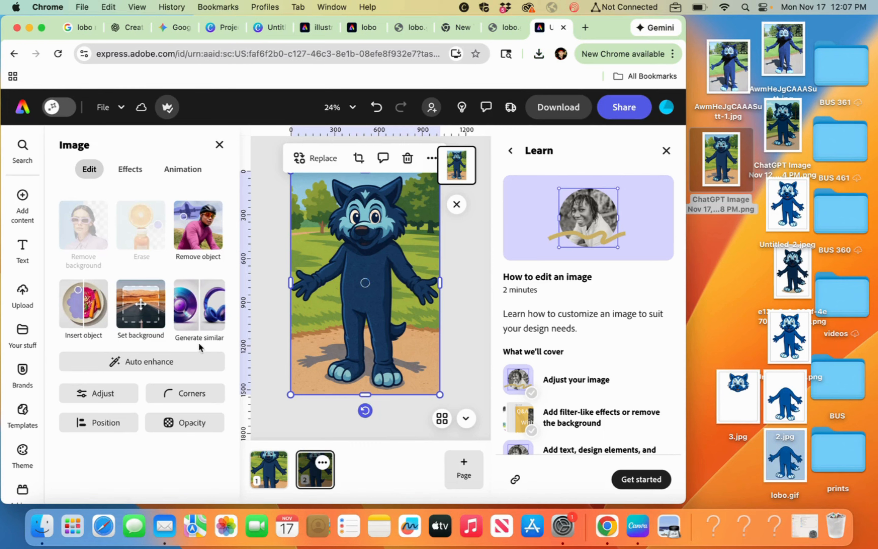
left_click(276, 218)
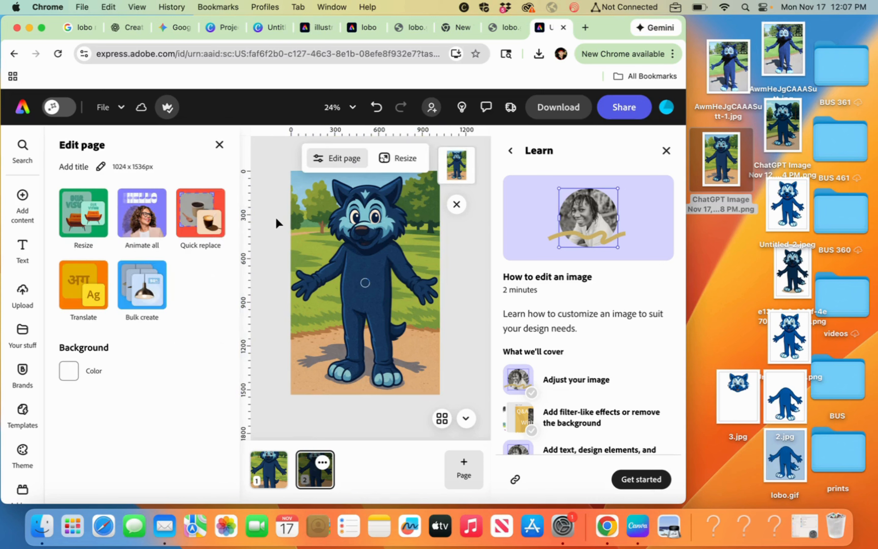
- Set the background of page 2 to No fill, and close the page editing and Learn panels
left_click(74, 370)
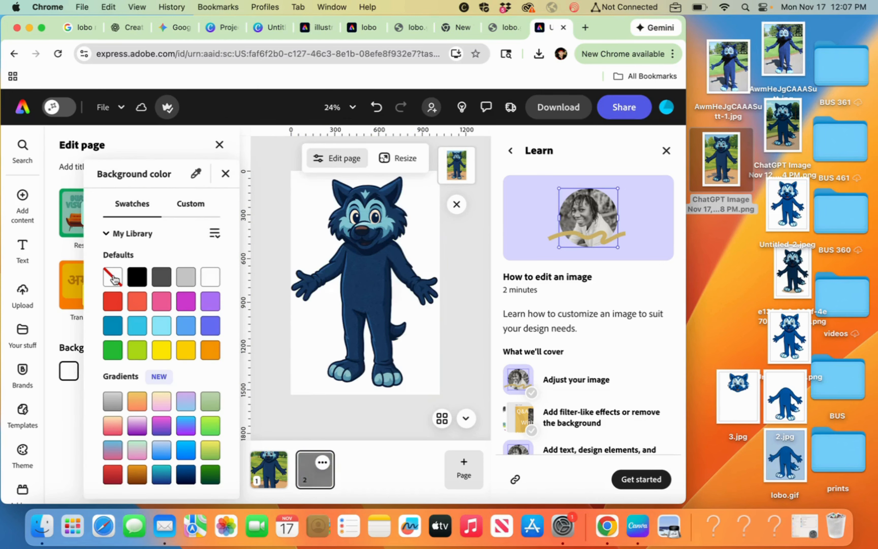
left_click(113, 278)
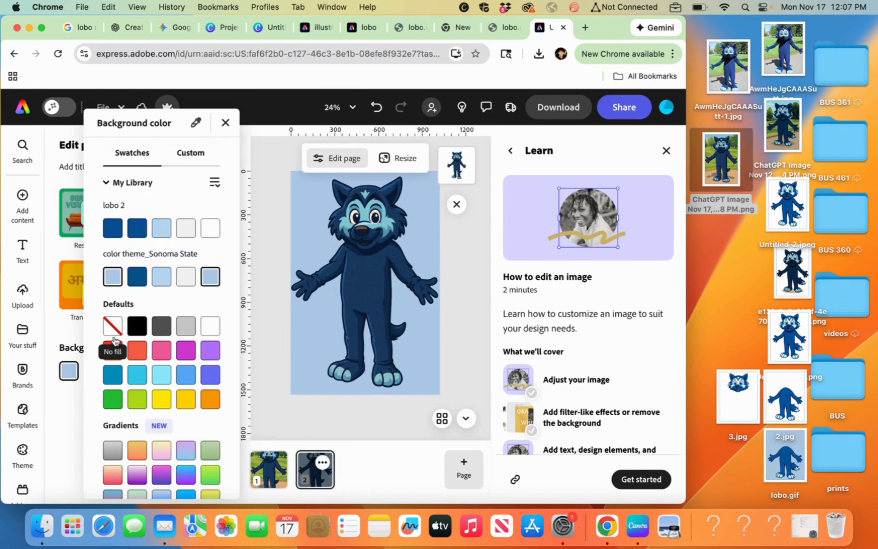
left_click(112, 327)
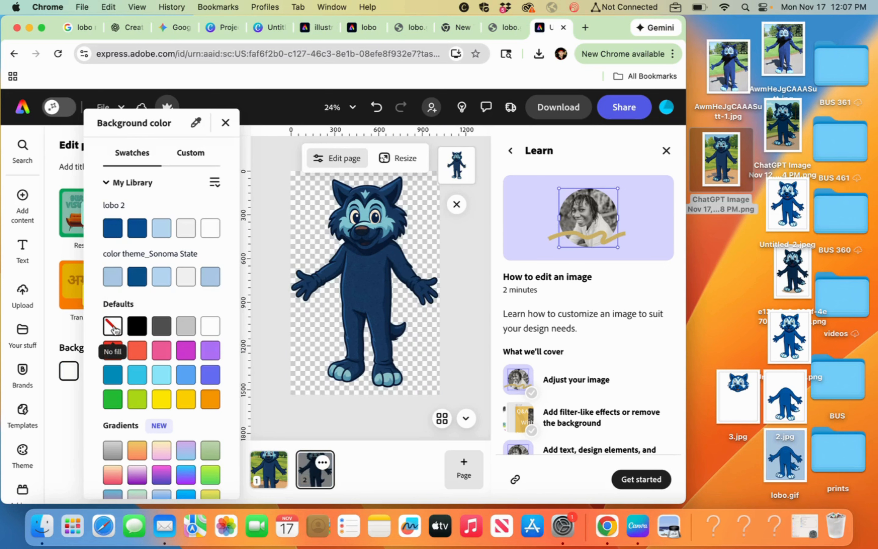
left_click(273, 223)
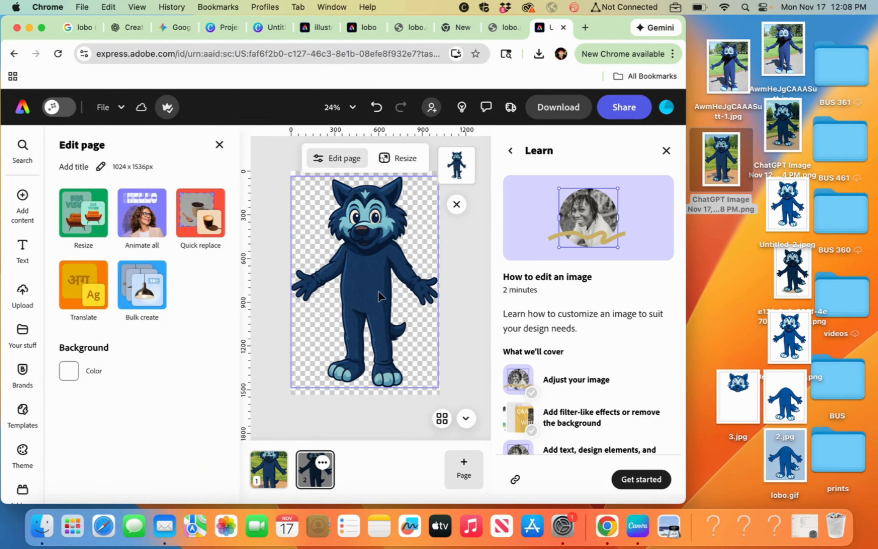
left_click(219, 144)
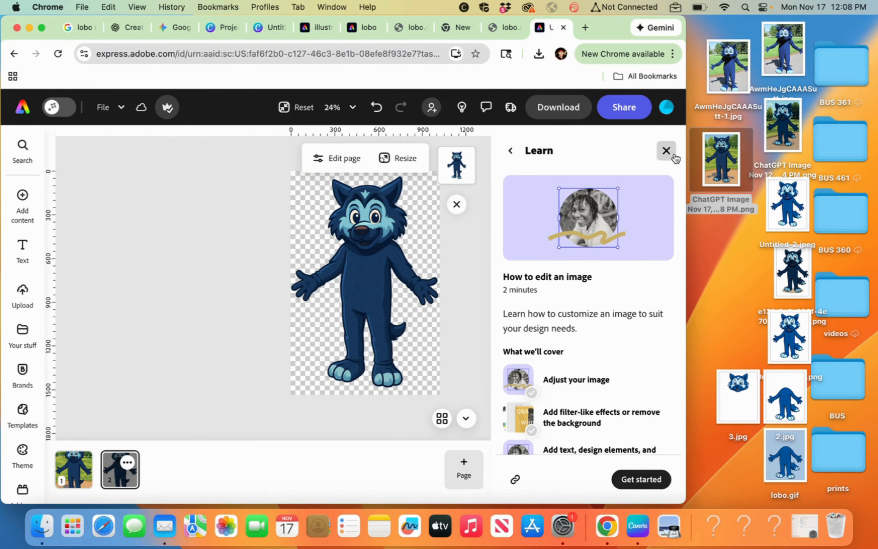
left_click(667, 150)
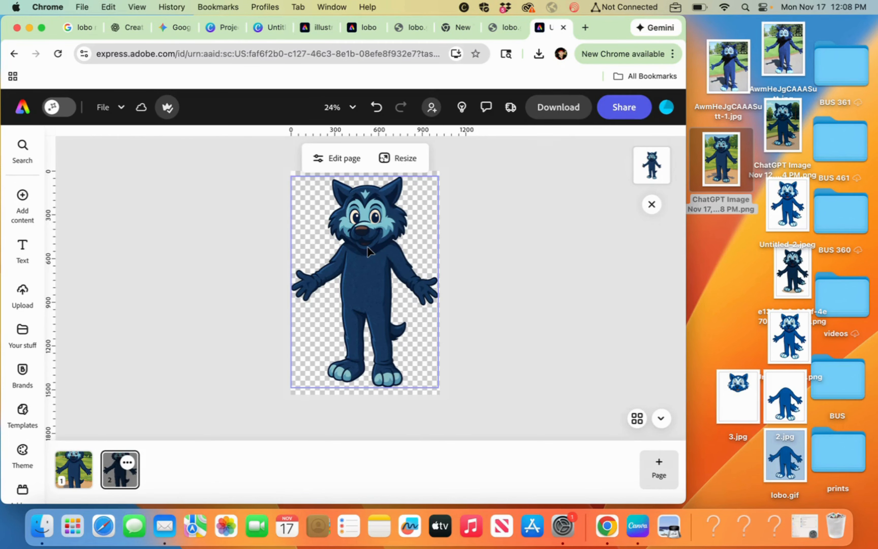
scroll(367, 246, "up", 5)
scroll(366, 246, "up", 5)
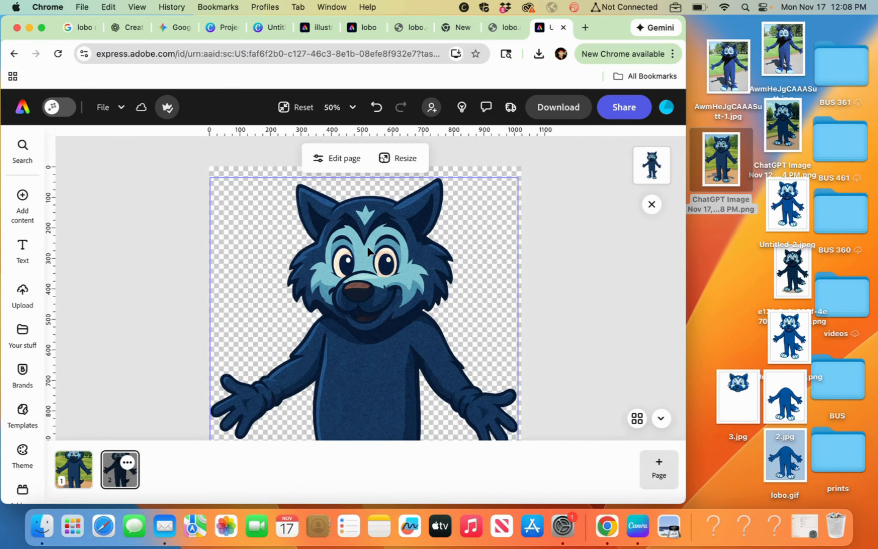
scroll(367, 247, "down", 5)
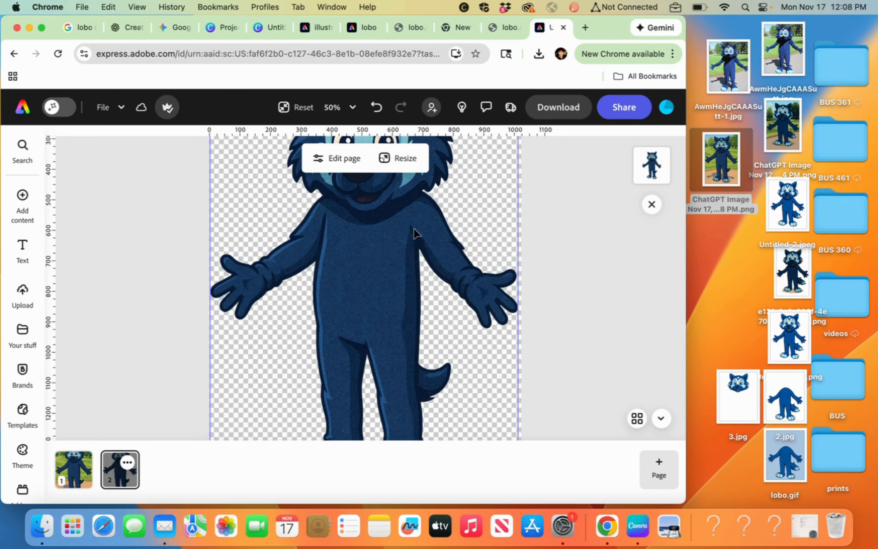
left_click(392, 214)
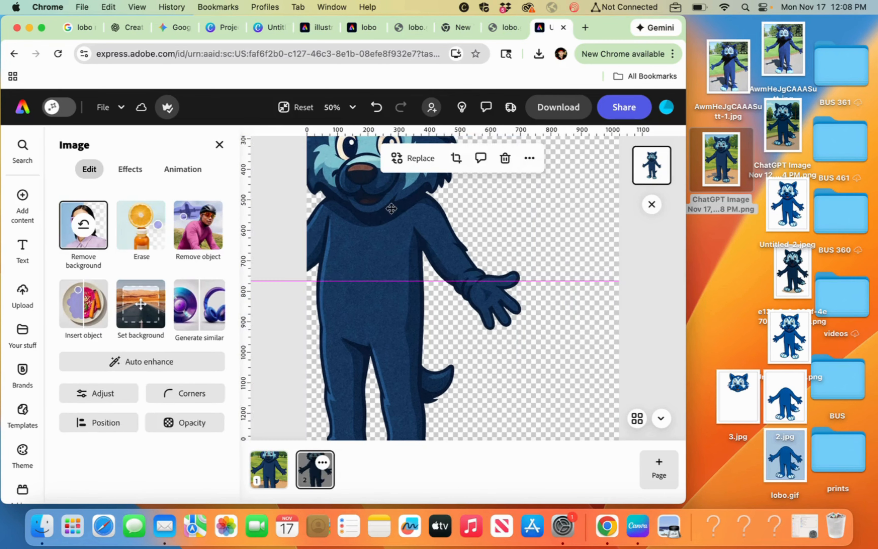
left_click(220, 145)
key("super+z")
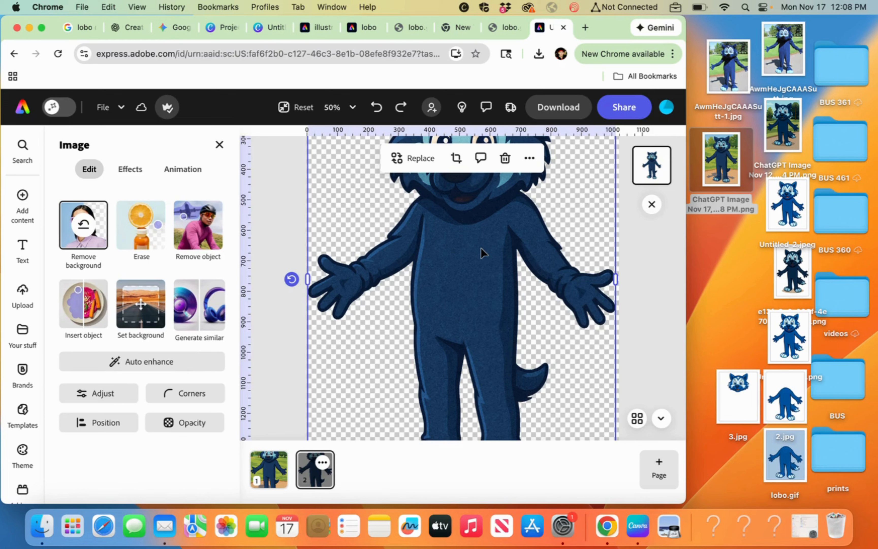
- Nudge the mascot cutout on page 2 a few pixels horizontally to centre it on the page, and deselect it
key("super+shift+z")
key("Left")
key("Left")
key("Left")
key("Left")
key("Left")
key("Left")
key("Left")
key("Left")
key("Left")
key("Left")
key("Left")
key("Left")
key("Left")
key("Left")
key("Left")
key("Left")
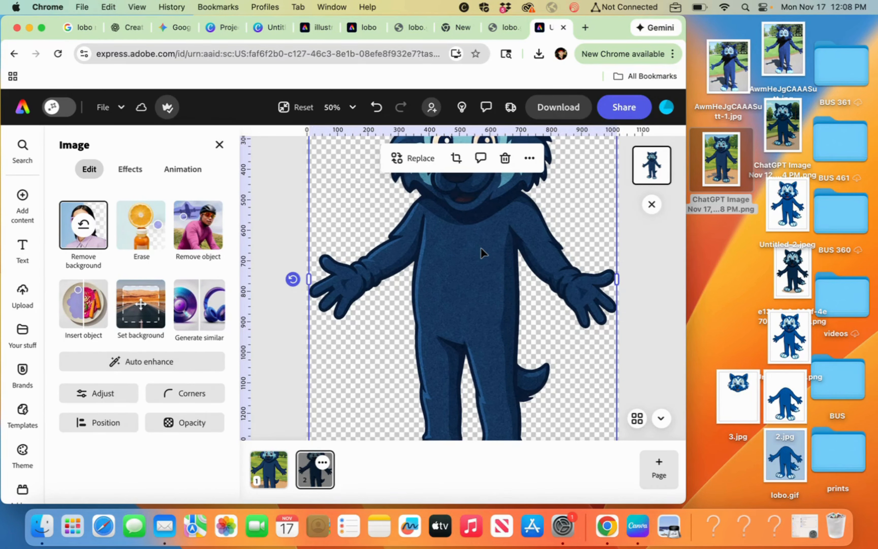
left_click(648, 266)
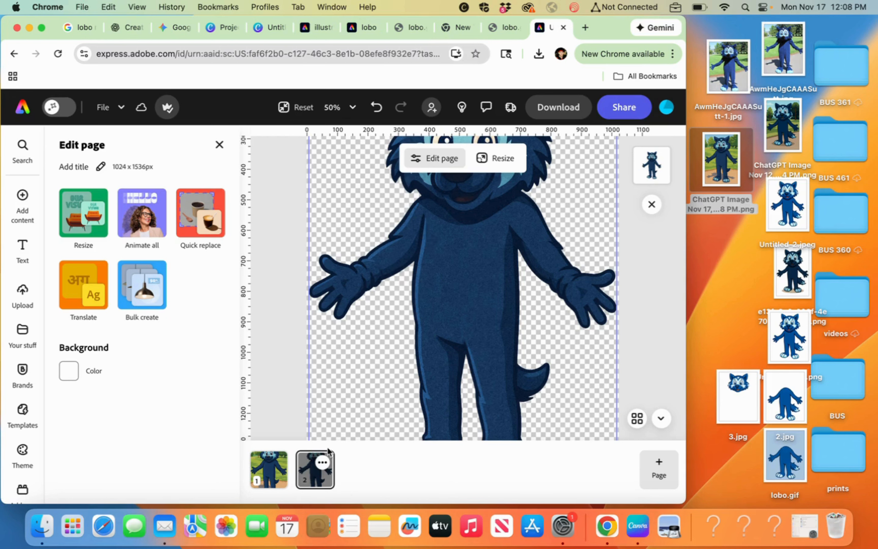
left_click(322, 462)
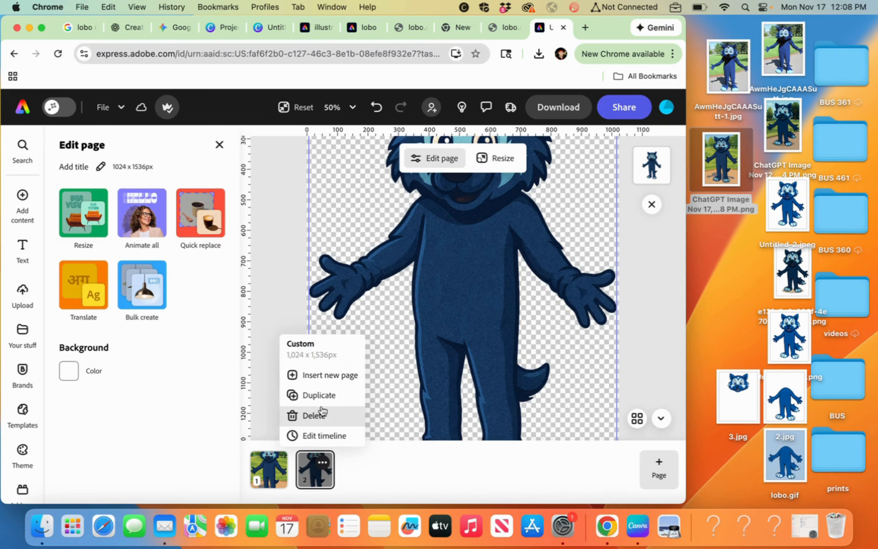
left_click(387, 478)
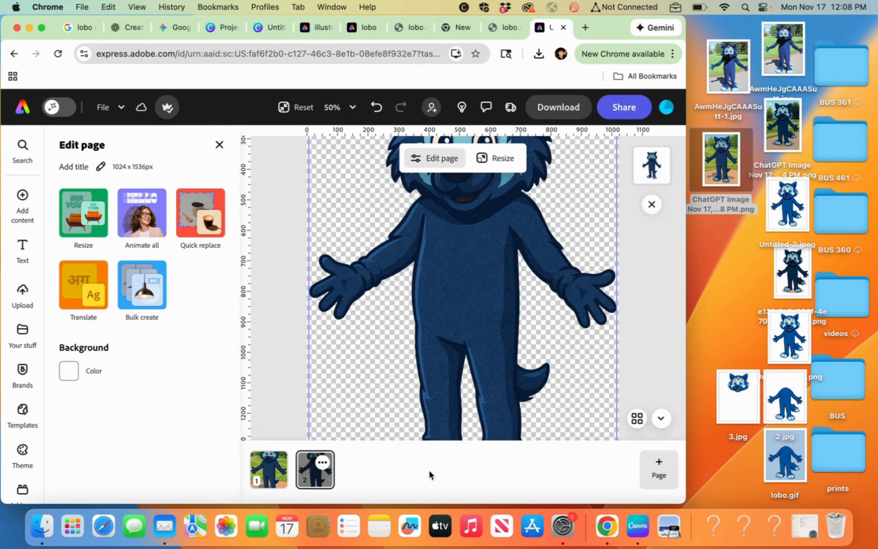
left_click(664, 472)
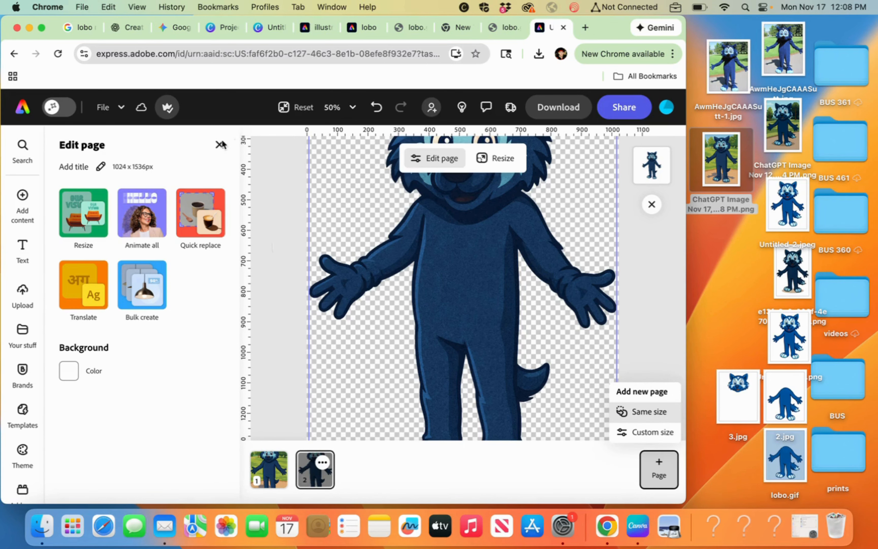
left_click(219, 148)
left_click(219, 148)
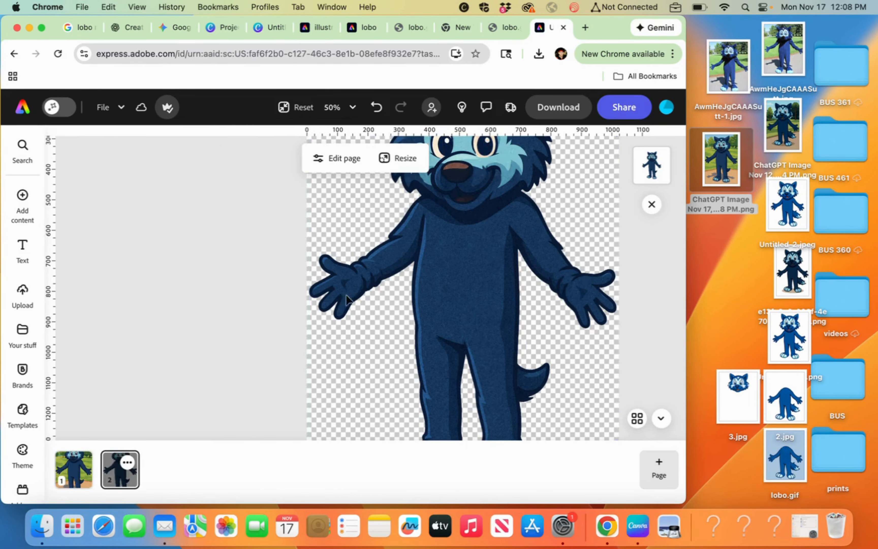
- Add two more blank pages of the same size after page 2
left_click(647, 459)
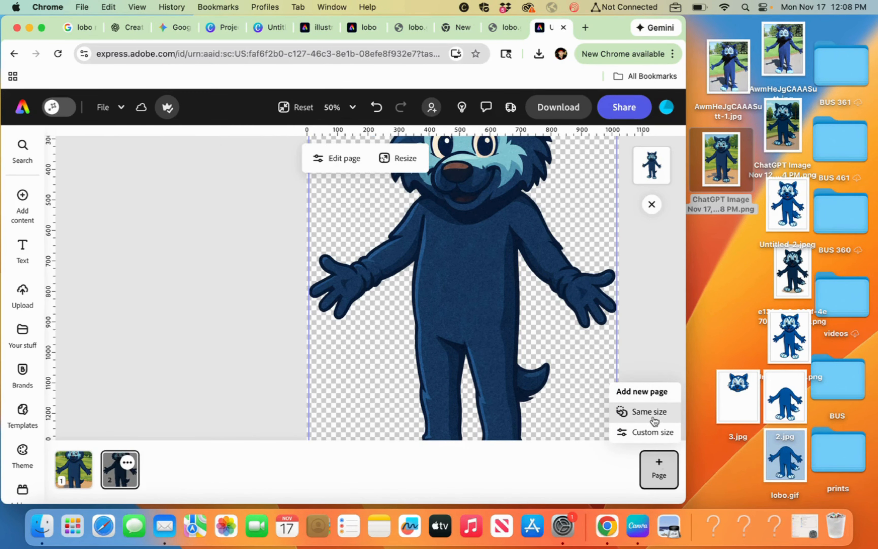
left_click(653, 417)
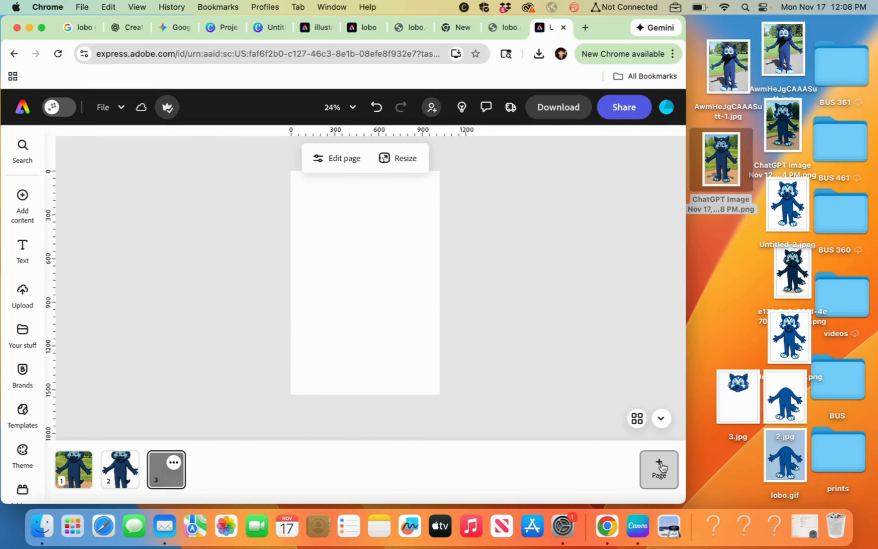
left_click(662, 467)
left_click(652, 416)
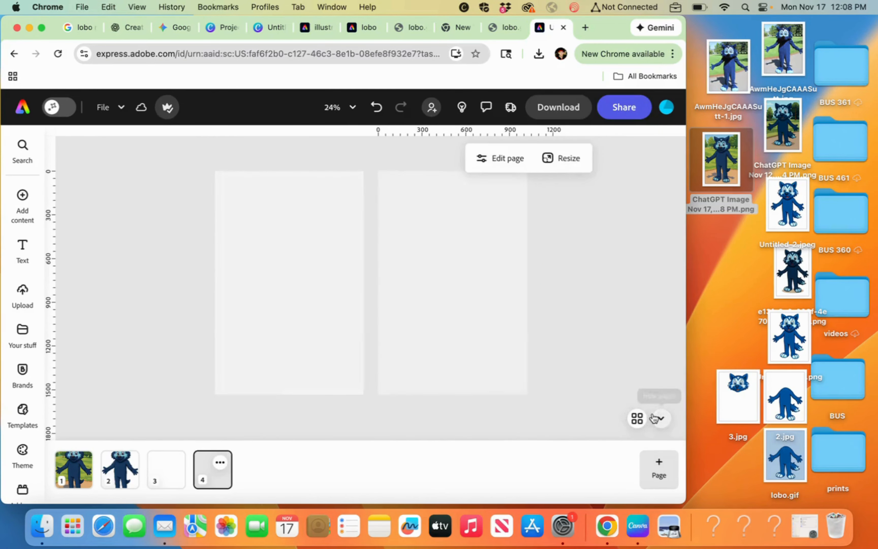
- Copy the background-free mascot from page 2 and paste it onto pages 3 and 4
left_click(116, 471)
left_click(354, 290)
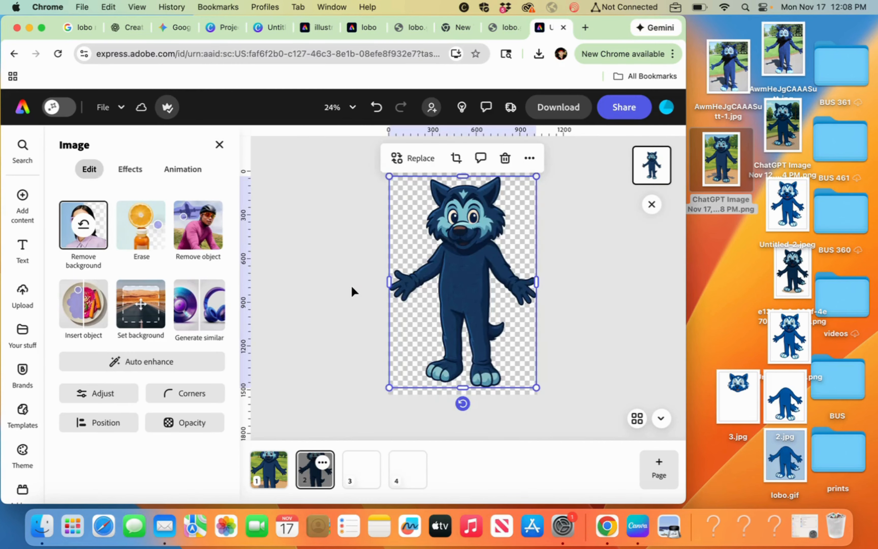
left_click(362, 470)
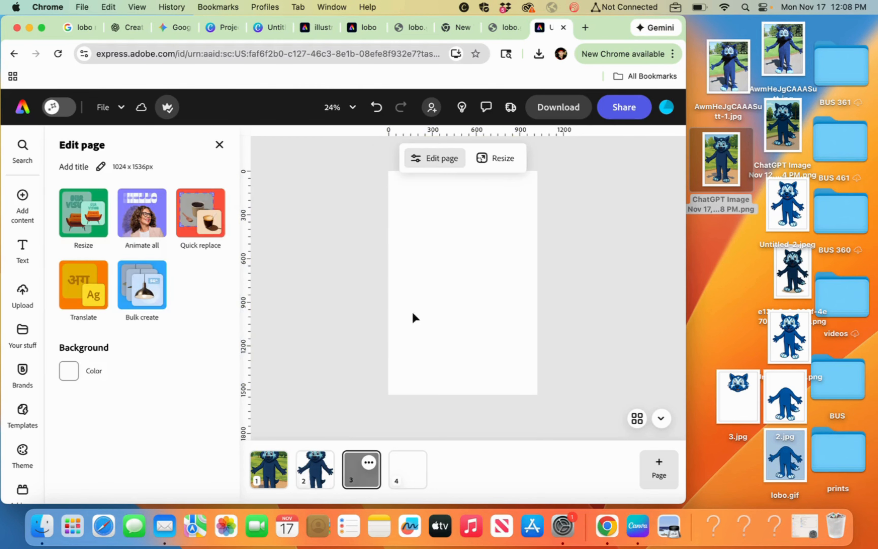
key("super+v")
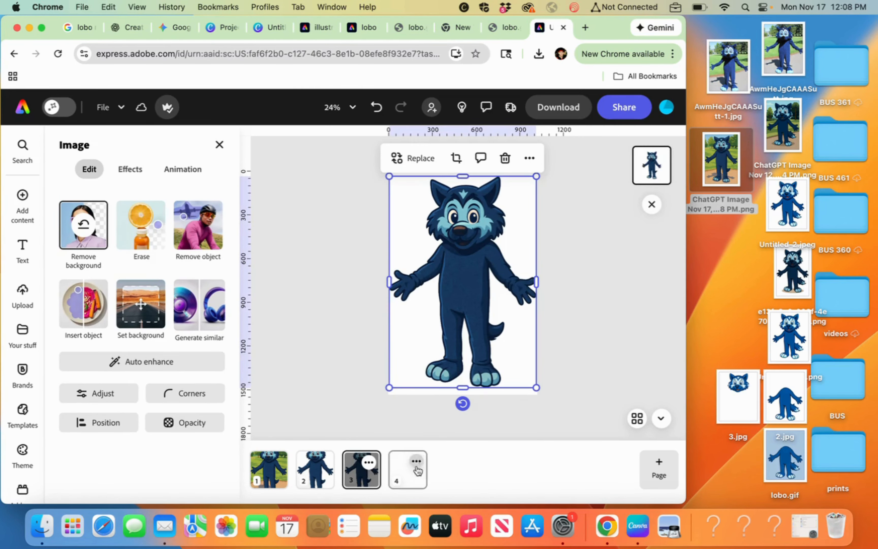
left_click(410, 476)
key("super+v")
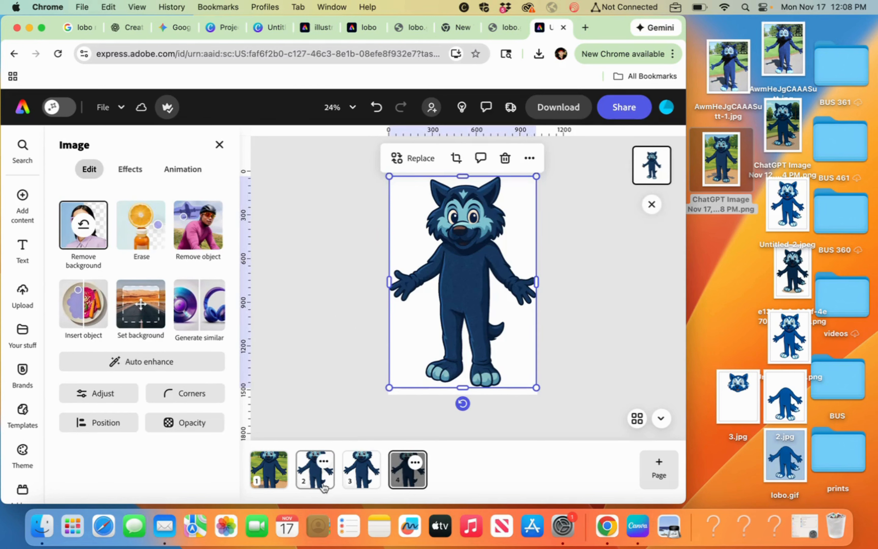
- Set the page background colour of pages 3 and 4 to No fill
left_click(307, 487)
left_click(375, 478)
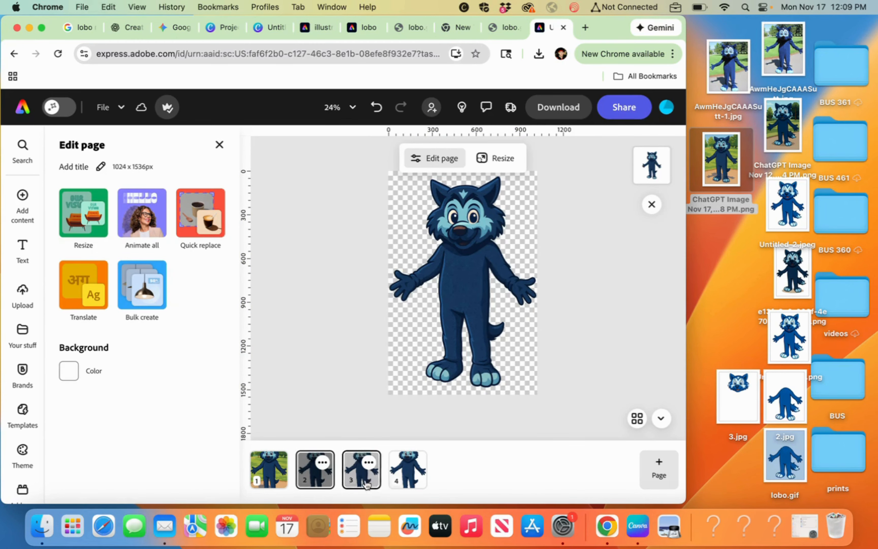
left_click(68, 371)
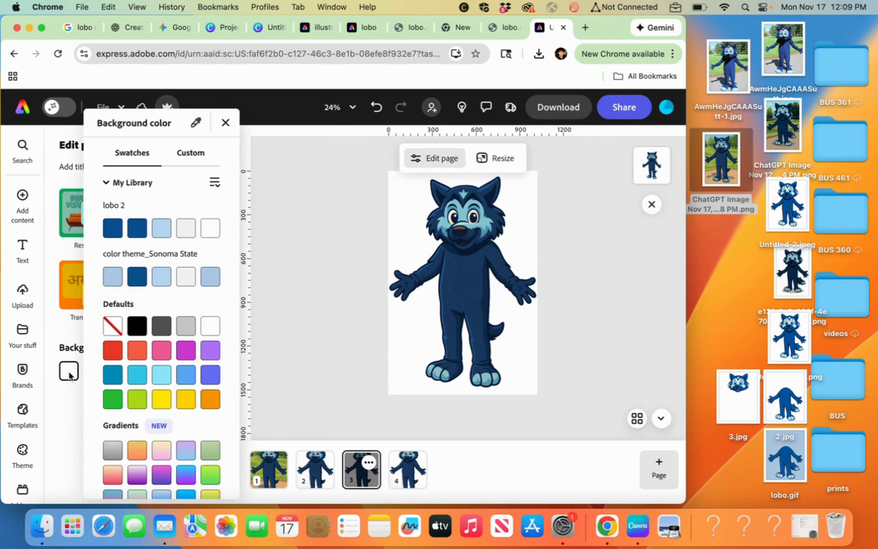
left_click(113, 326)
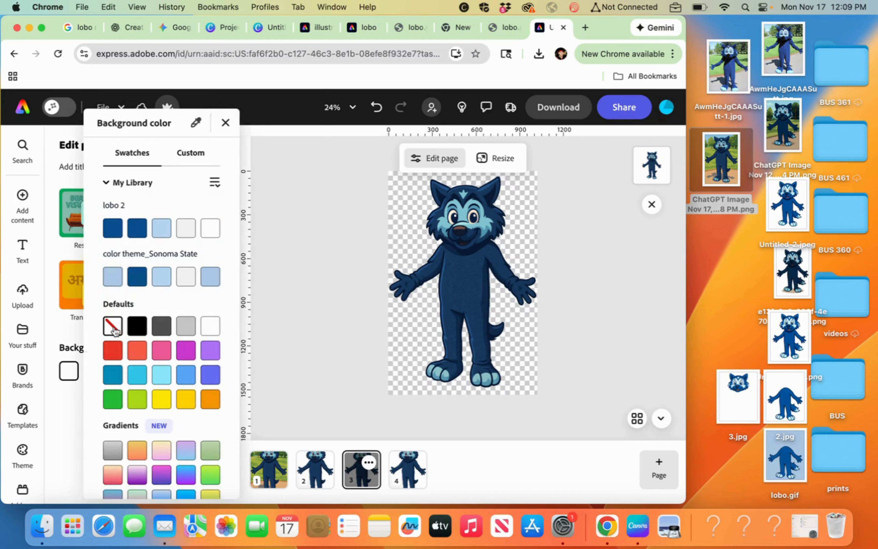
left_click(404, 477)
left_click(404, 476)
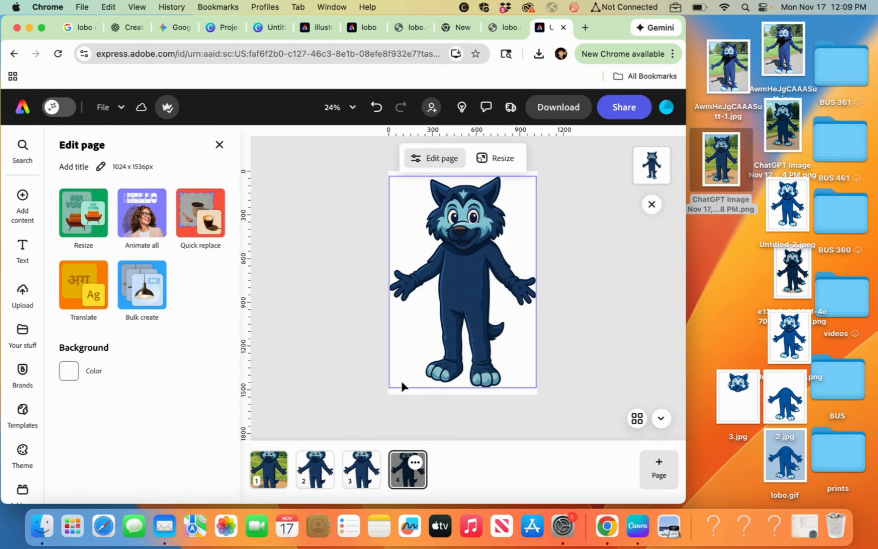
left_click(68, 375)
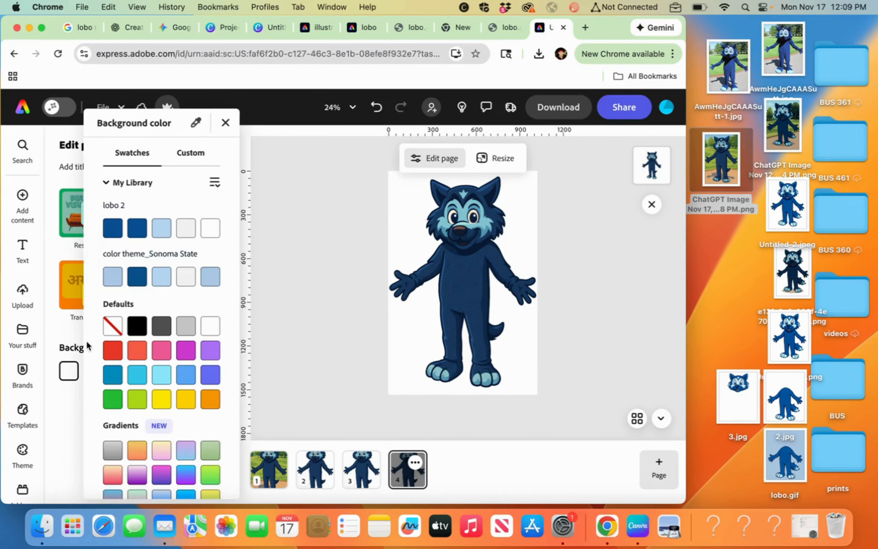
left_click(111, 332)
left_click(309, 305)
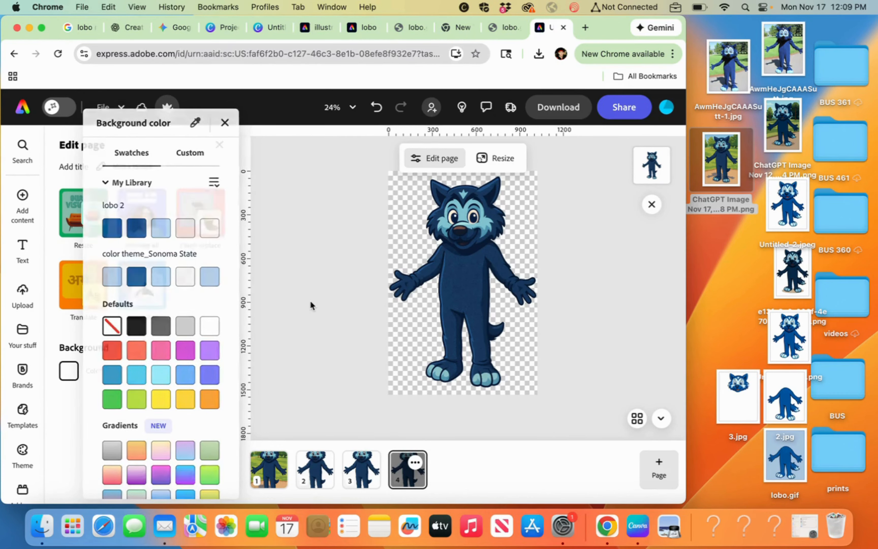
- Raise the brightness of the mascot image on page 3 to 85 in its image adjustments
left_click(351, 477)
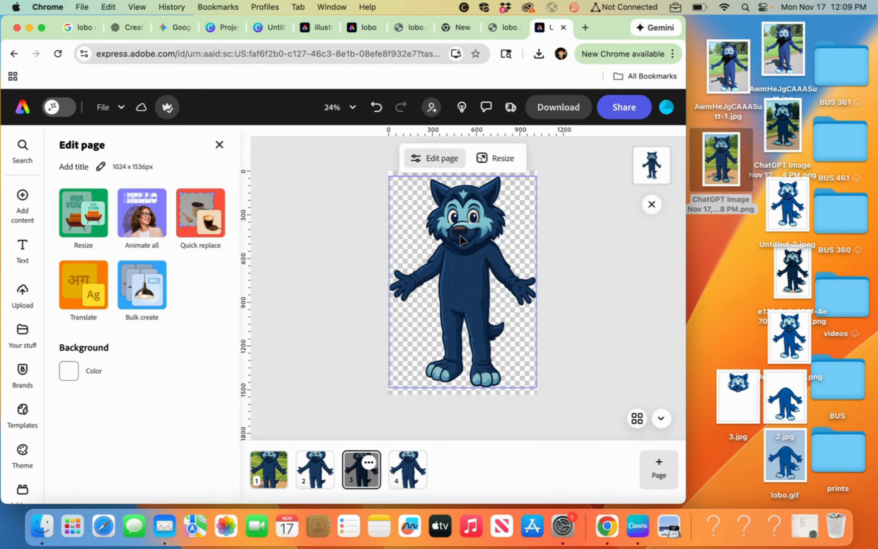
scroll(460, 234, "up", 5)
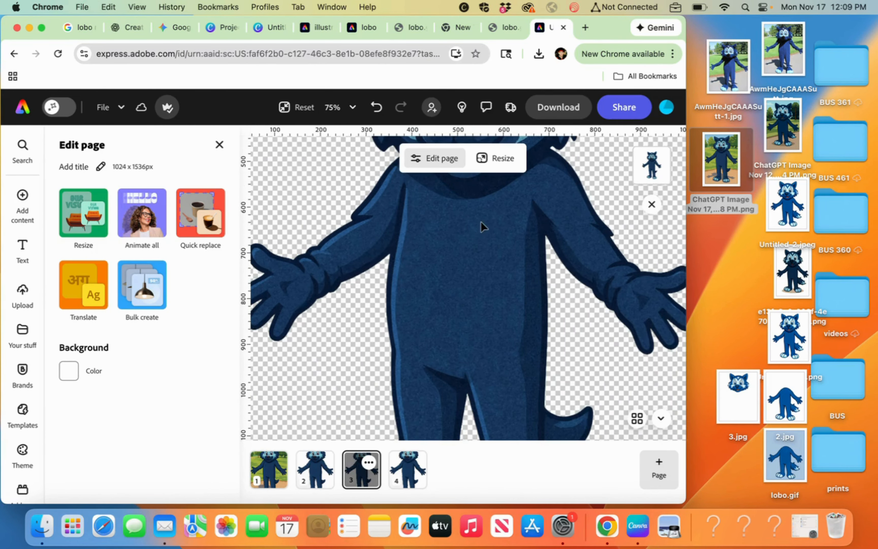
scroll(482, 229, "up", 10)
scroll(481, 226, "up", 2)
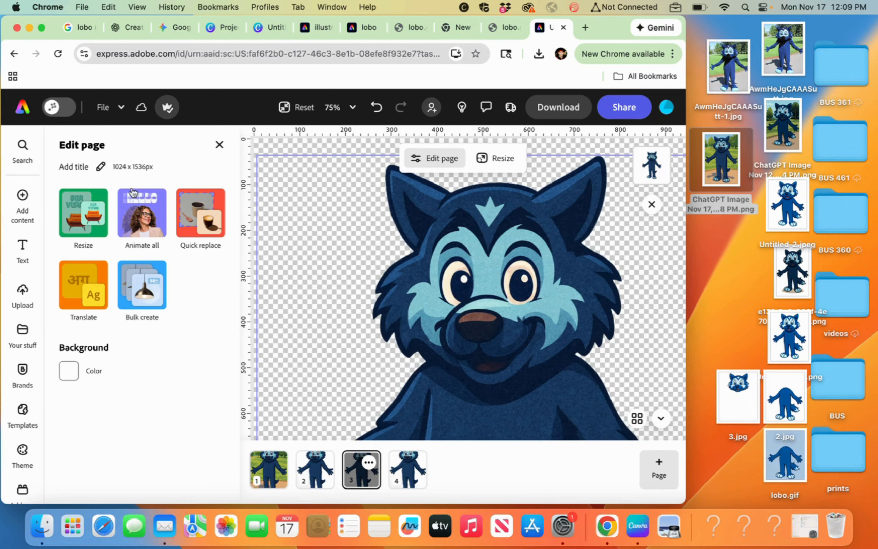
left_click(444, 302)
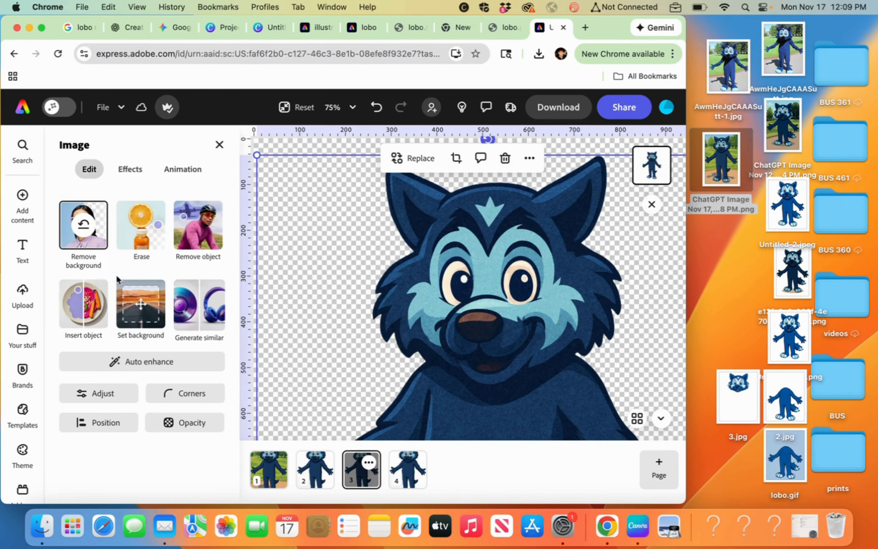
left_click(98, 401)
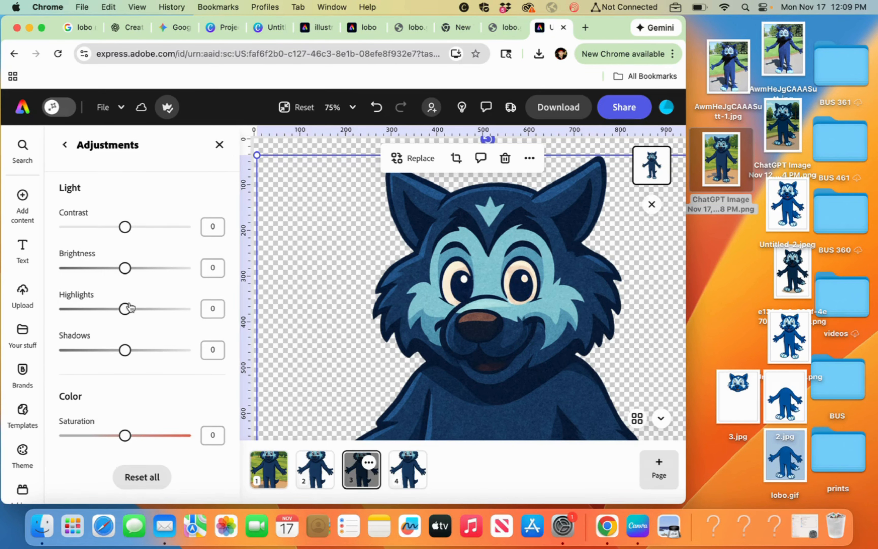
scroll(130, 307, "down", 3)
left_click_drag(125, 206, 181, 222)
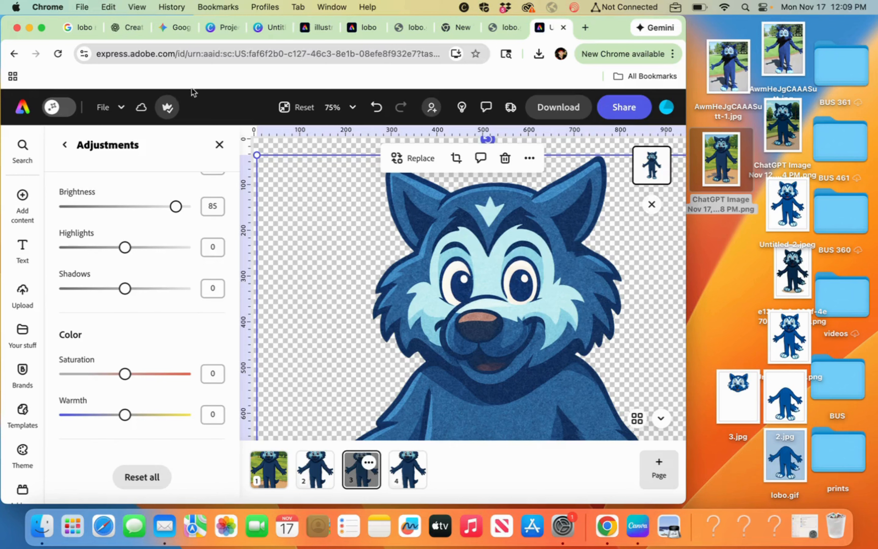
- Close the adjustments and open the Erase tool for the mascot image on page 3
left_click(219, 145)
left_click(472, 276)
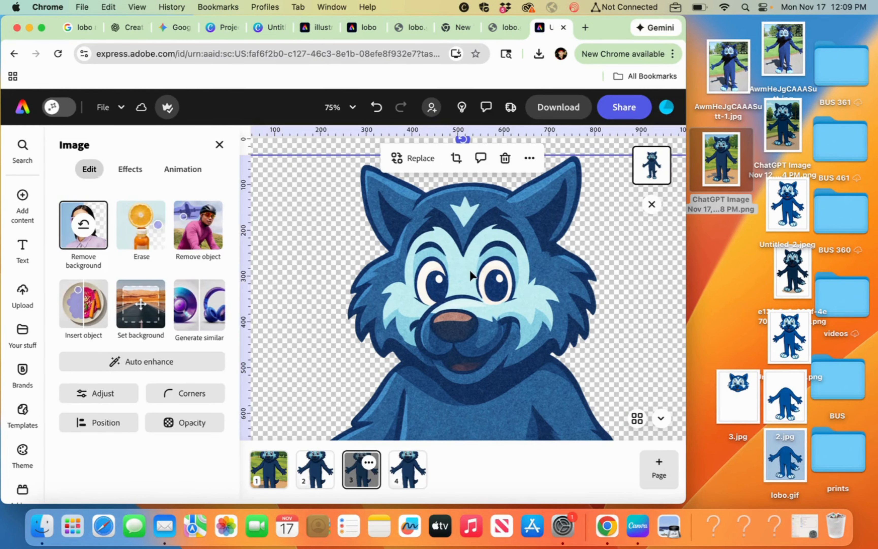
left_click(140, 229)
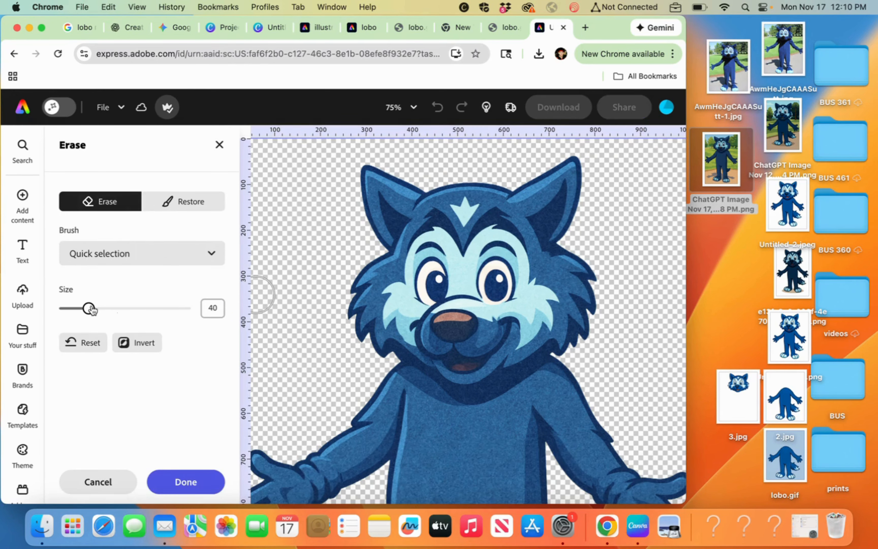
- Try to erase the mascot's chest with the Quick selection brush at size 90
left_click_drag(93, 308, 123, 309)
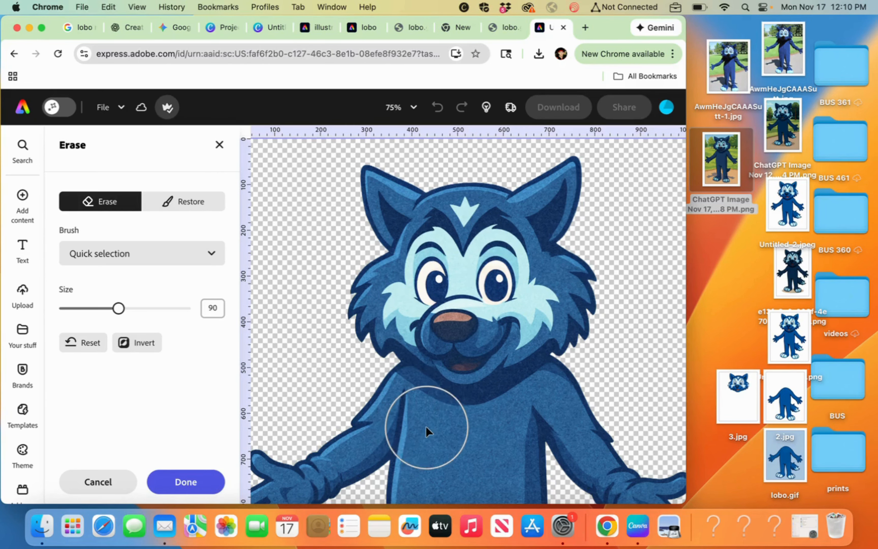
left_click(464, 429)
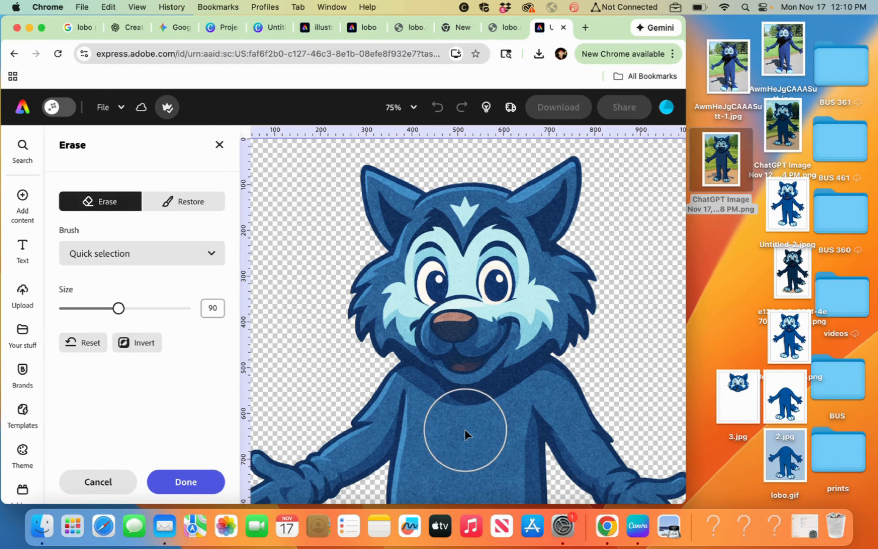
key("super+z")
- Switch the eraser to the Circle brush at size 105 and erase a round area of the chest just below the chin
left_click(194, 266)
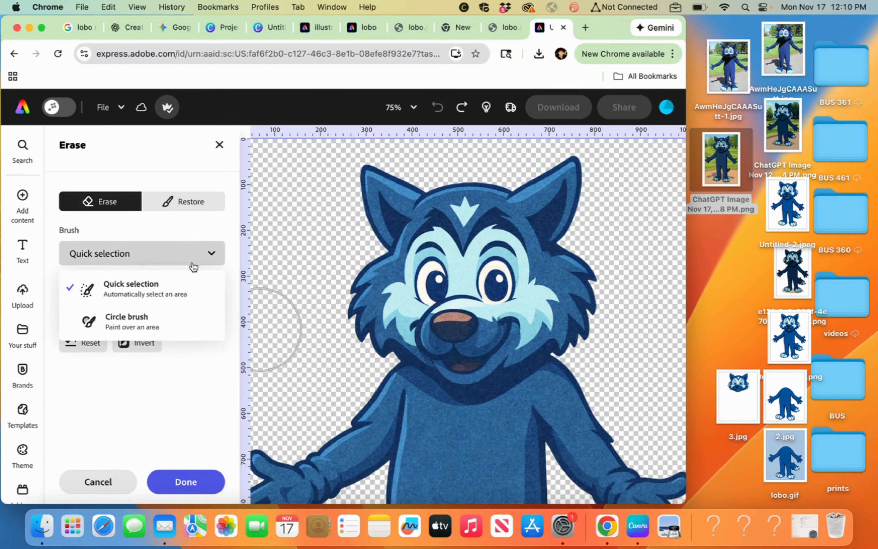
left_click(167, 317)
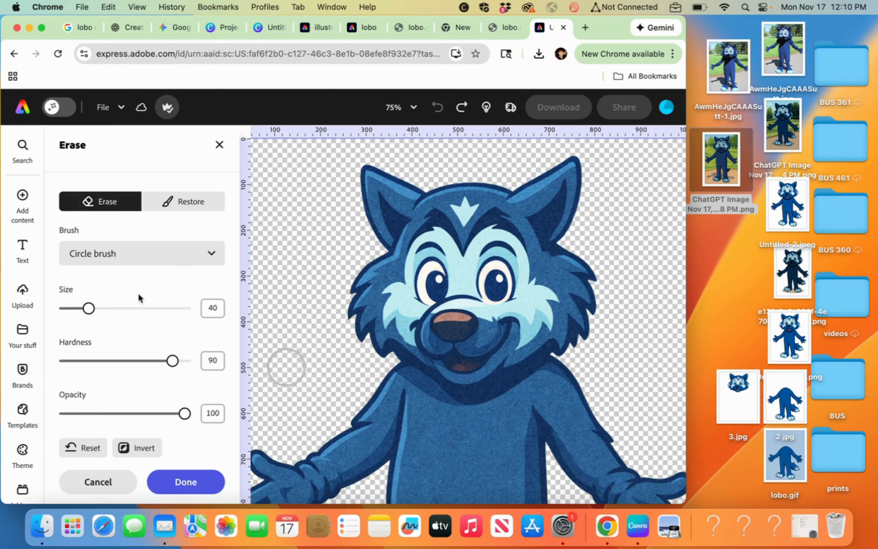
mouse_move(95, 312)
left_mouse_down()
mouse_move(145, 312)
mouse_move(133, 311)
left_mouse_up()
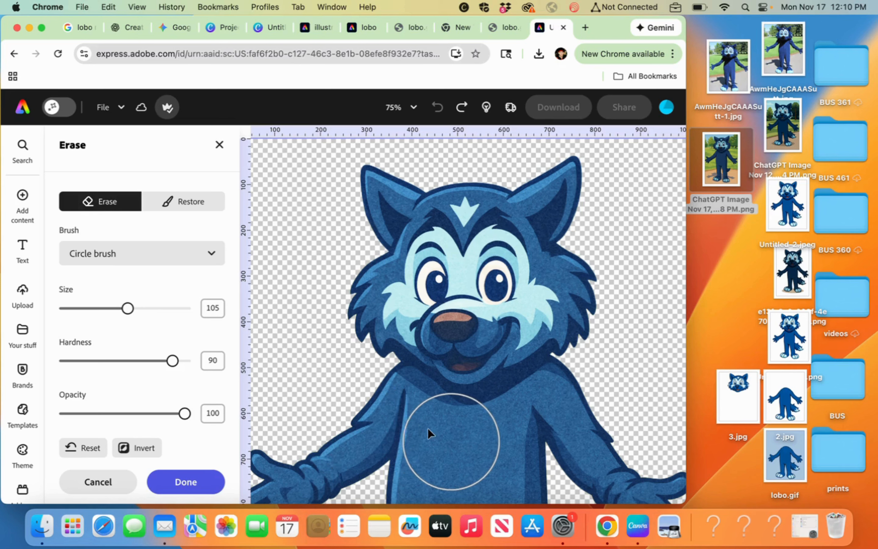
left_click(461, 437)
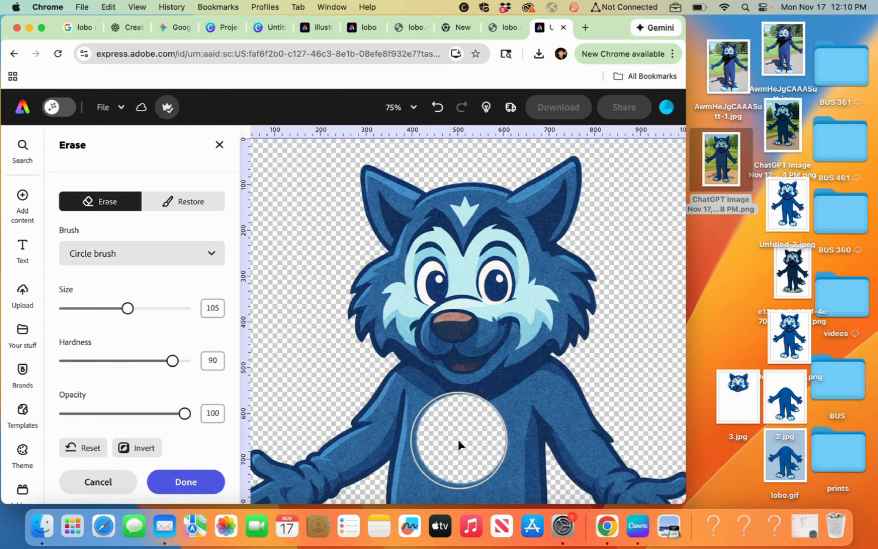
left_click(460, 438)
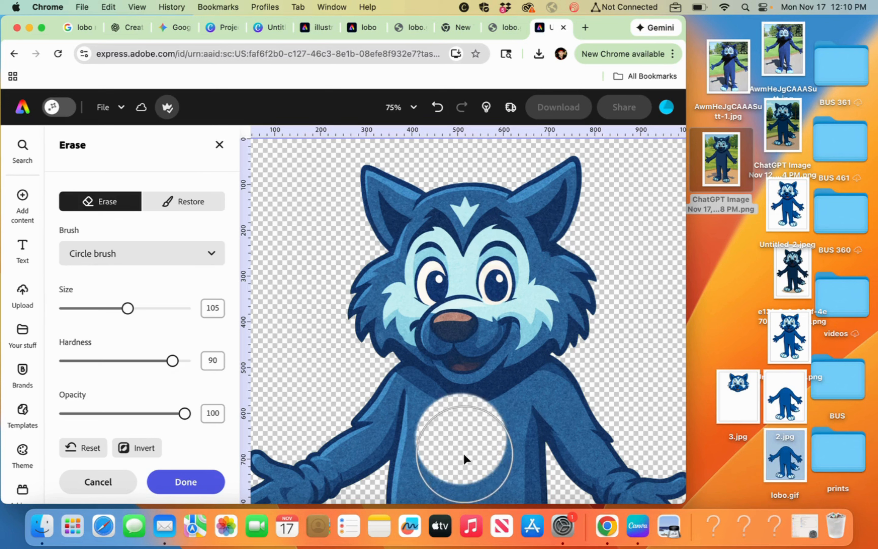
left_click(465, 437)
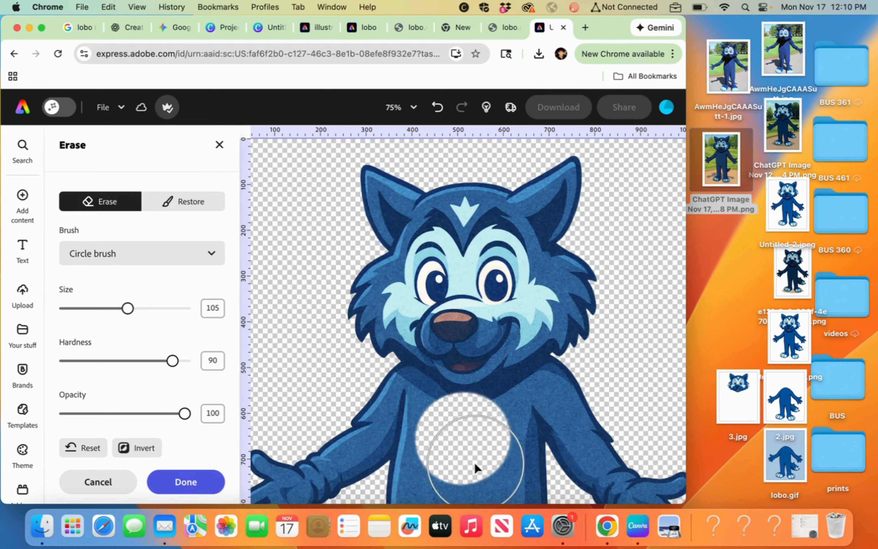
left_click(466, 435)
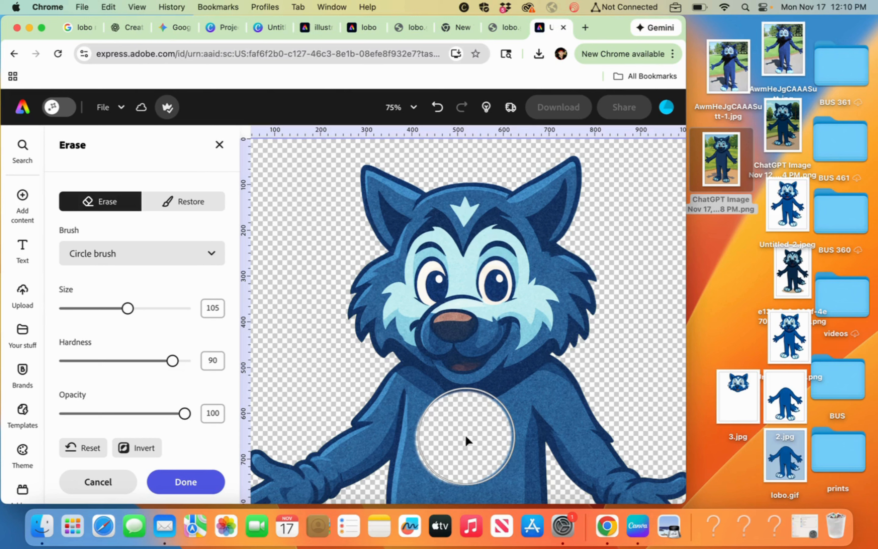
left_click(463, 436)
left_click(462, 435)
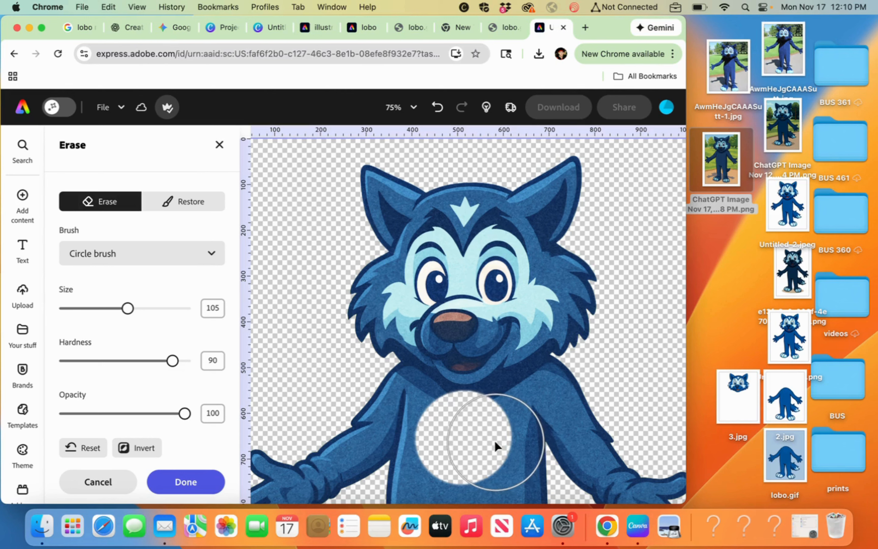
- Erase both shoulders, the neck and the upper chest along the jawline to separate the mascot's head from its body
left_click(536, 412)
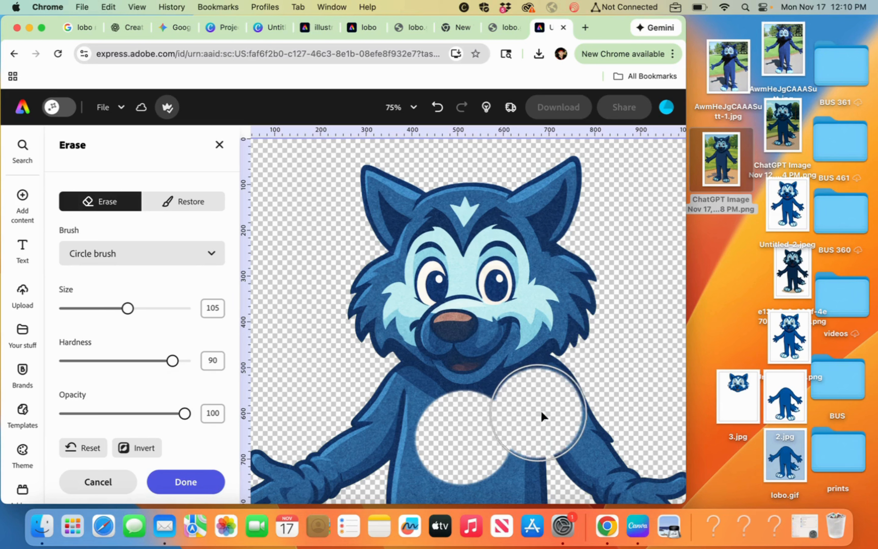
left_click(553, 406)
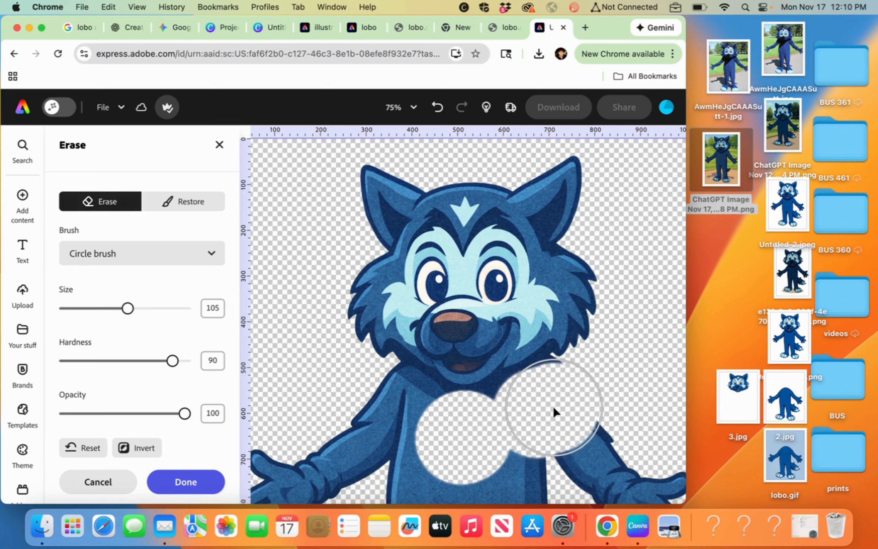
left_click(389, 409)
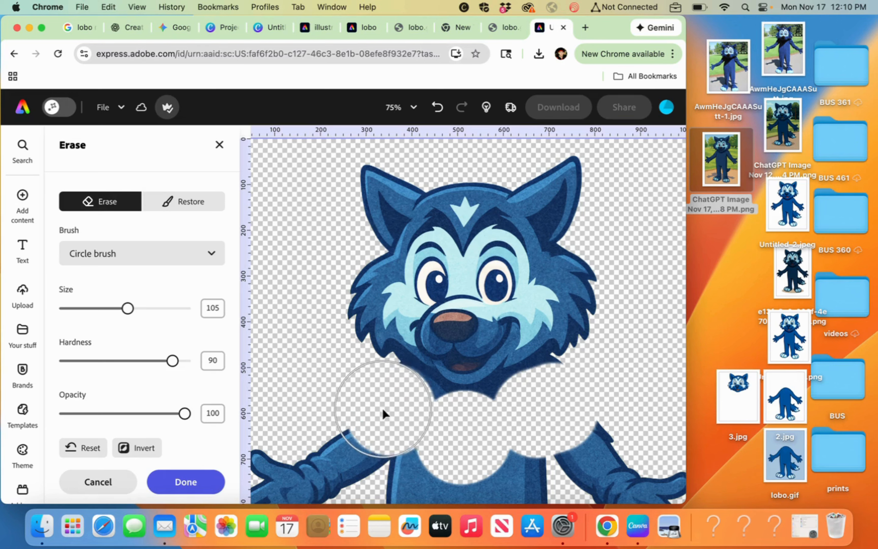
left_click(411, 418)
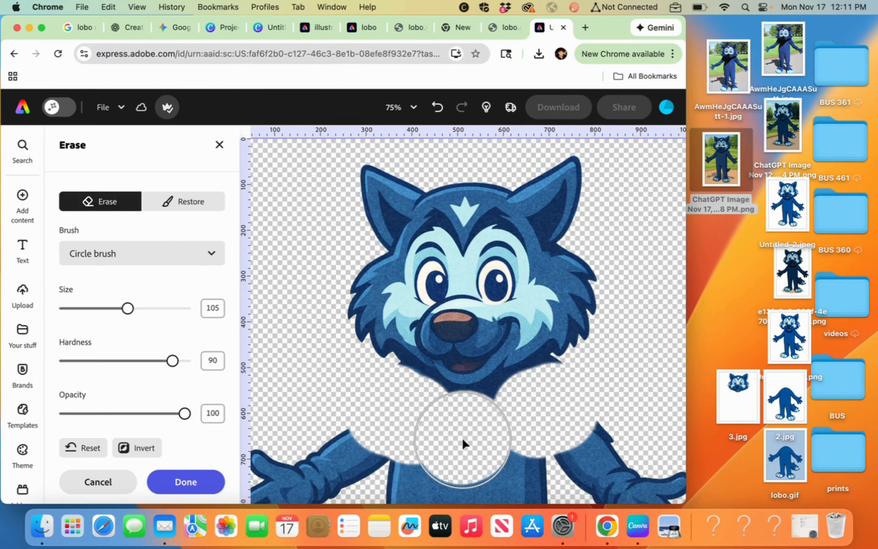
left_click_drag(461, 437, 393, 406)
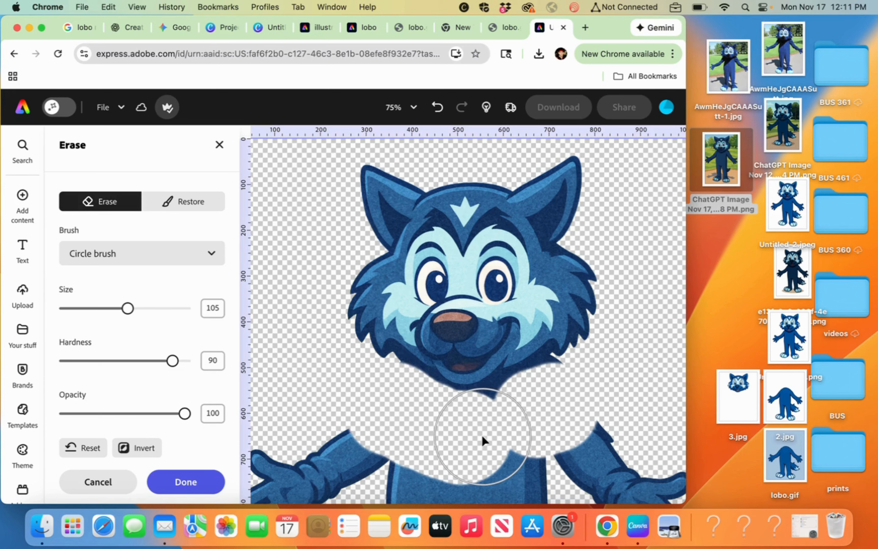
mouse_move(482, 436)
left_mouse_down()
mouse_move(562, 410)
mouse_move(562, 421)
left_mouse_up()
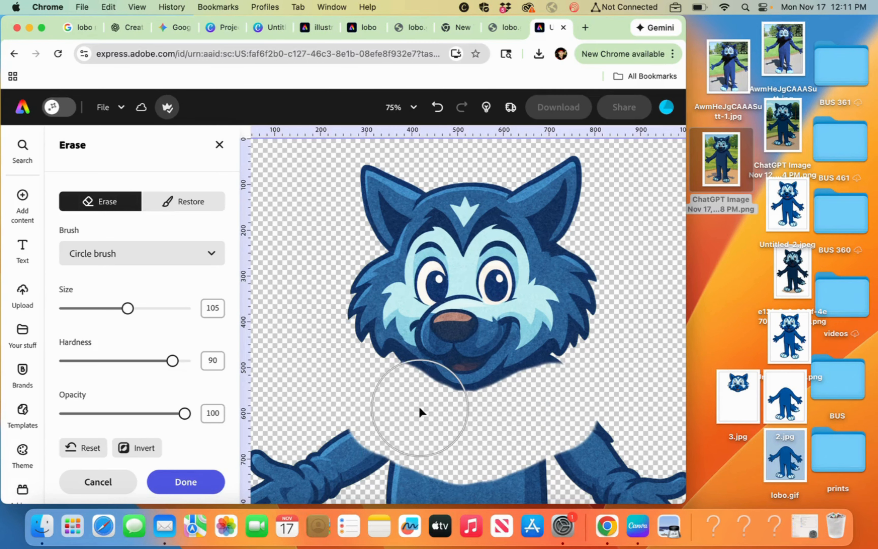
- Reduce the eraser size to 38 and erase the leftover shoulder sliver beneath the right-hand cheek and around the chin
key("super+equal")
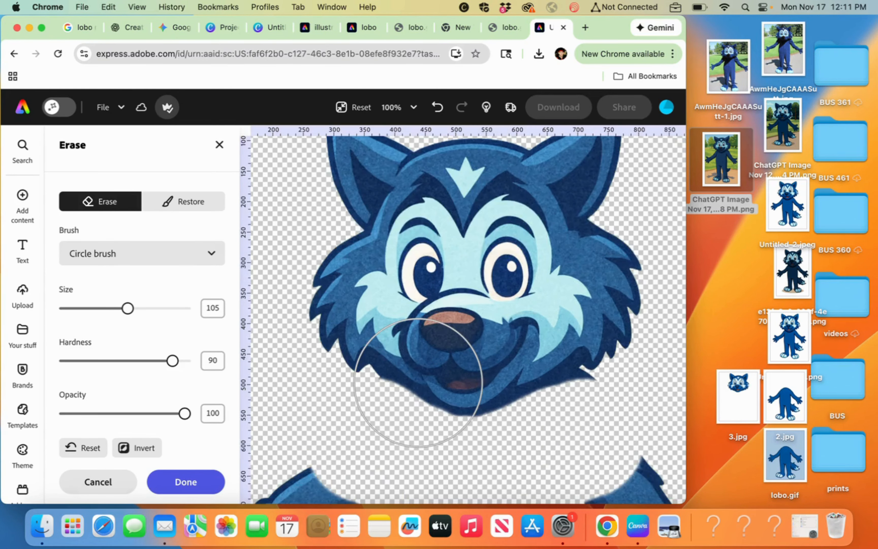
key("super+equal")
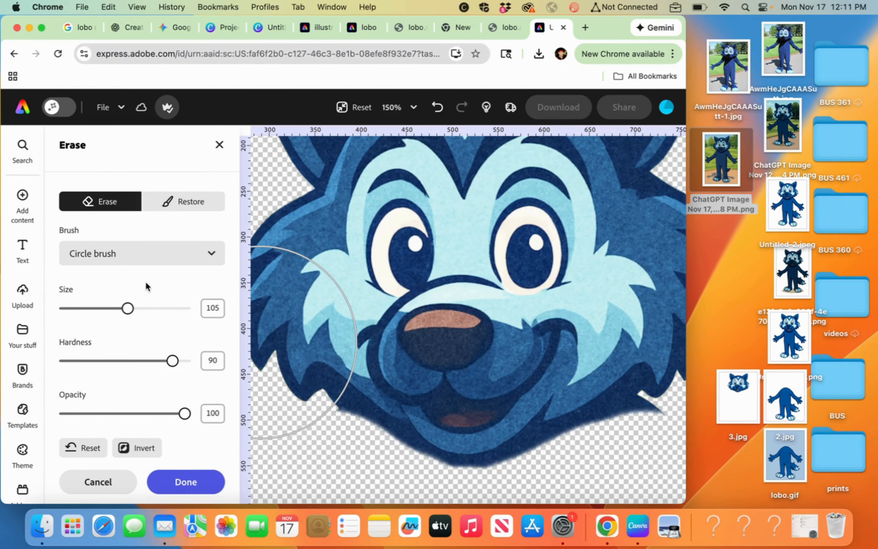
left_click_drag(127, 308, 87, 308)
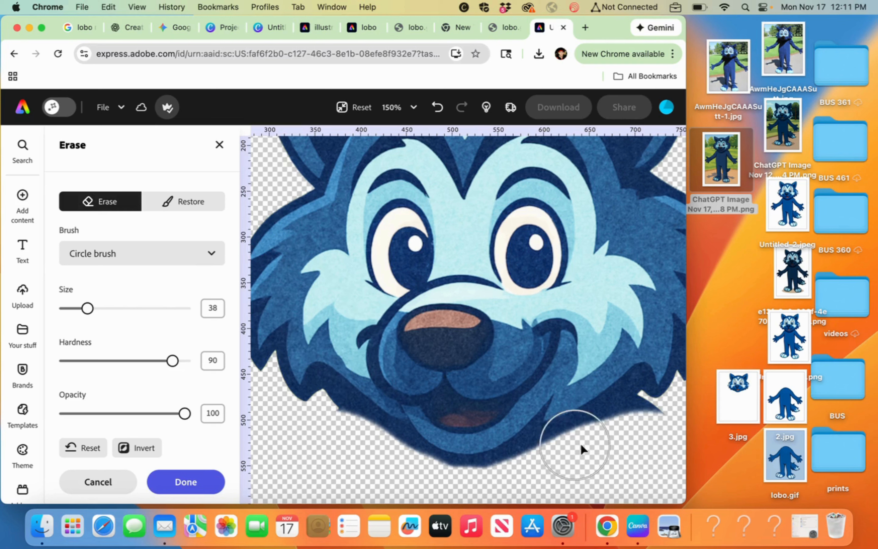
left_click(649, 432)
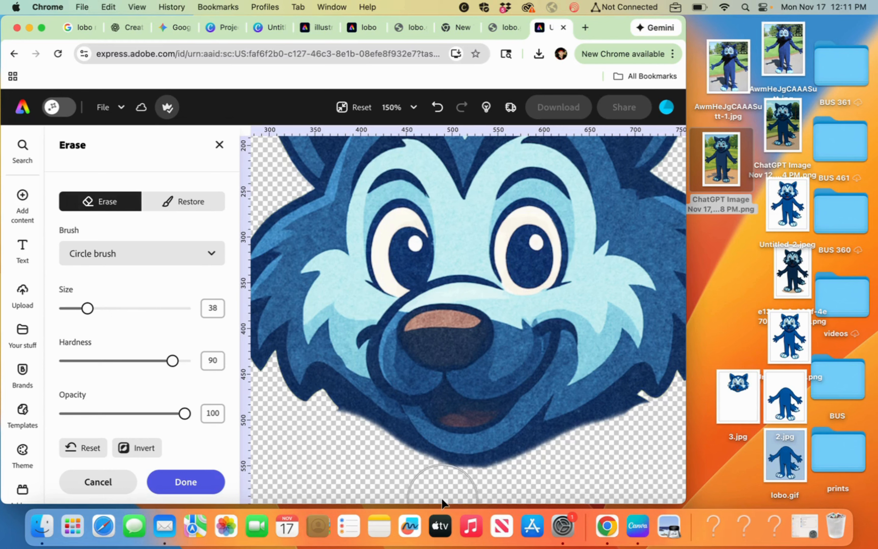
left_click_drag(448, 498, 514, 492)
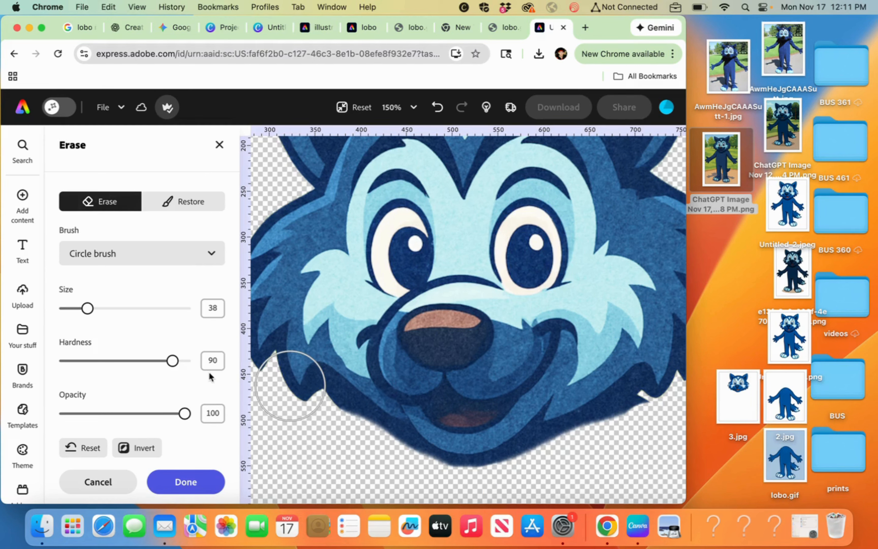
- Set the eraser size to 5 and clean up the small remnants along the lower edge of the right-hand cheek
left_click_drag(88, 308, 67, 308)
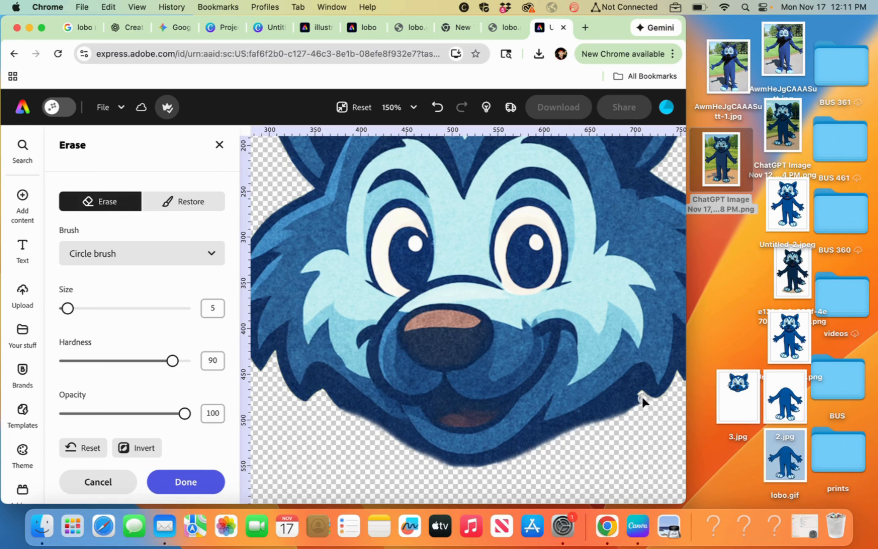
left_click_drag(641, 396, 640, 398)
left_click_drag(585, 426, 594, 419)
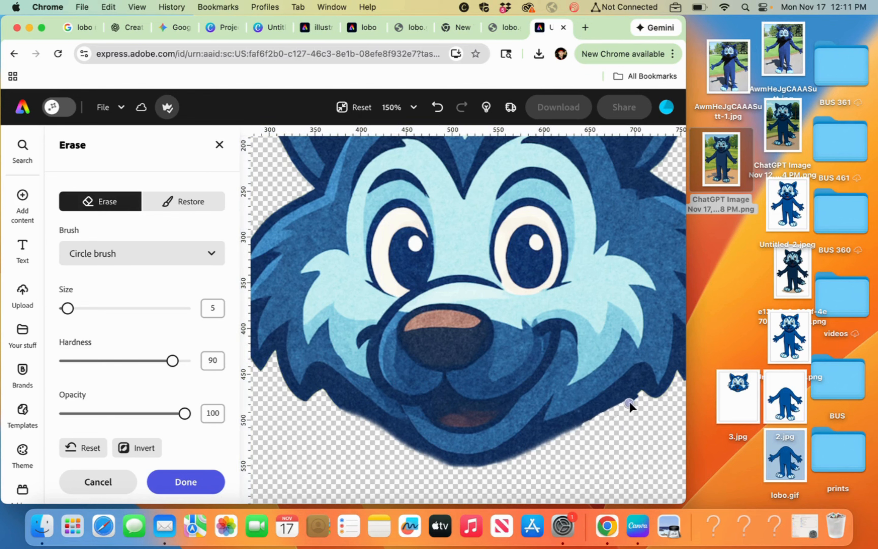
left_click_drag(639, 398, 633, 401)
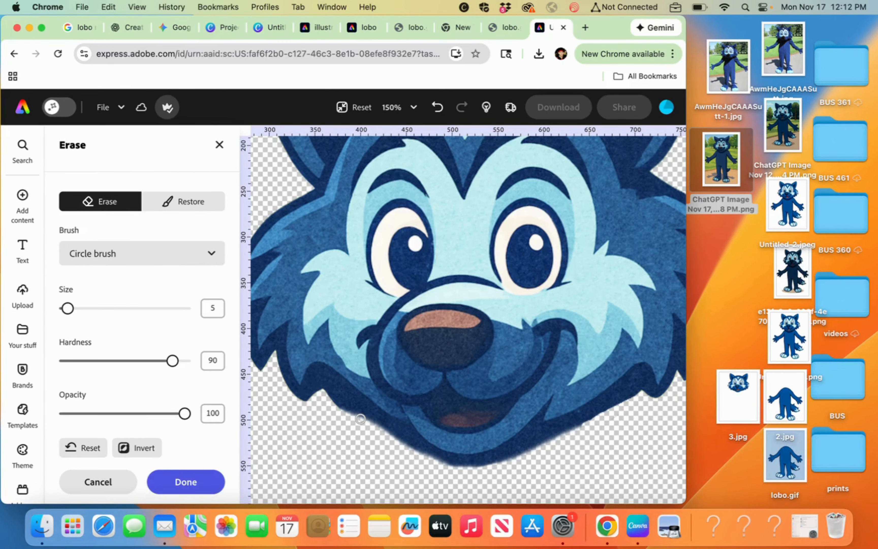
- Set the eraser size to 200, erase the remaining arms, torso, tail and legs, and apply the erasing so only the head is left
key("super+minus")
key("super+minus")
key("super+minus")
key("super+minus")
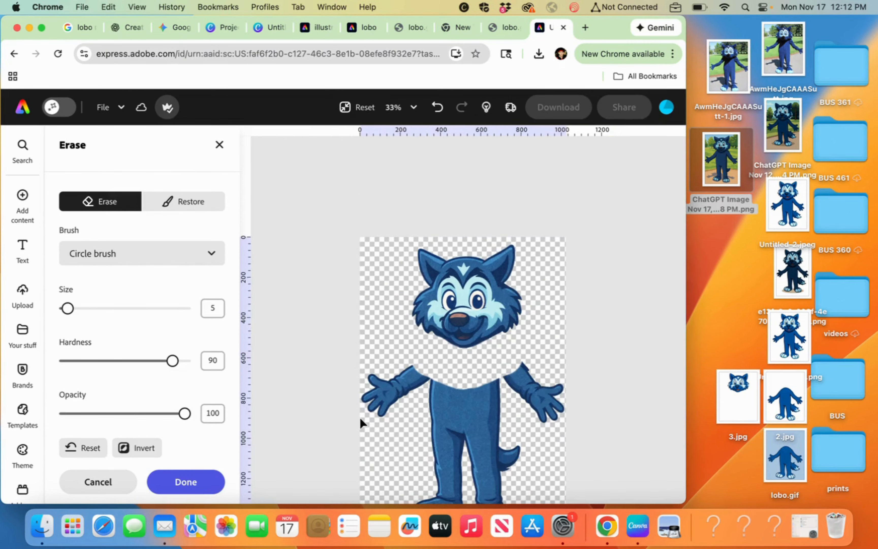
key("super+minus")
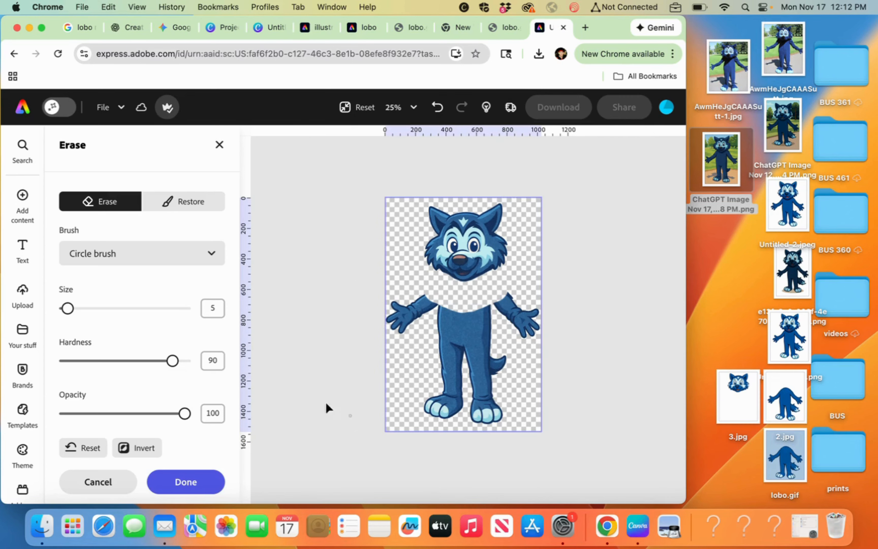
left_click_drag(67, 308, 185, 308)
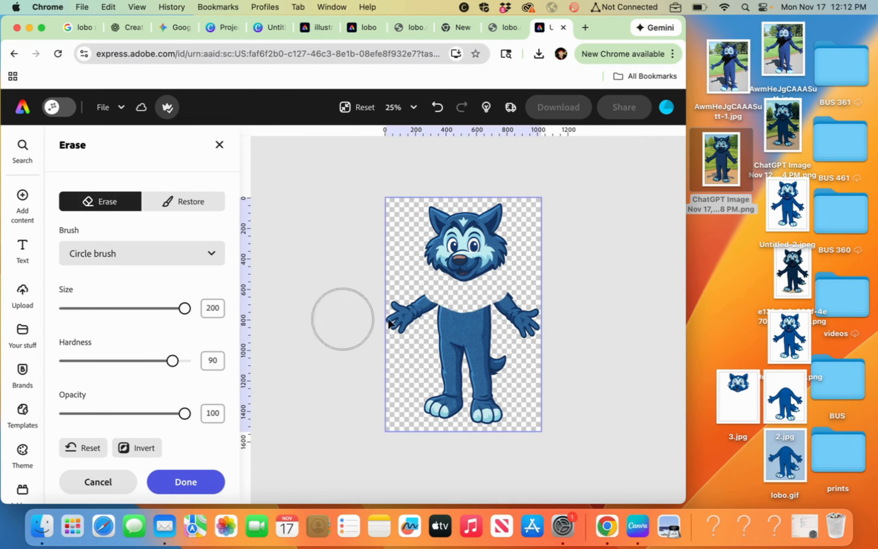
mouse_move(401, 320)
left_mouse_down()
mouse_move(530, 314)
mouse_move(452, 331)
mouse_move(443, 363)
mouse_move(463, 399)
mouse_move(487, 386)
mouse_move(488, 427)
mouse_move(484, 418)
left_mouse_up()
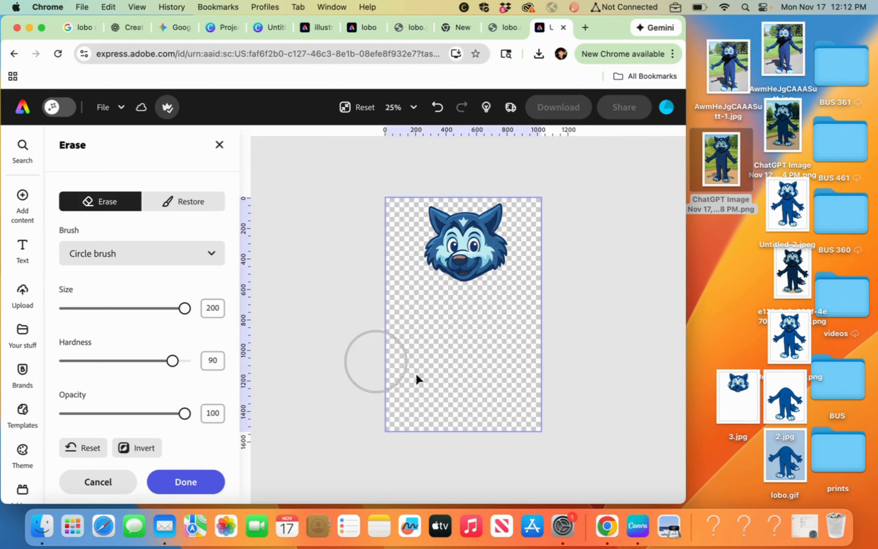
left_click(188, 482)
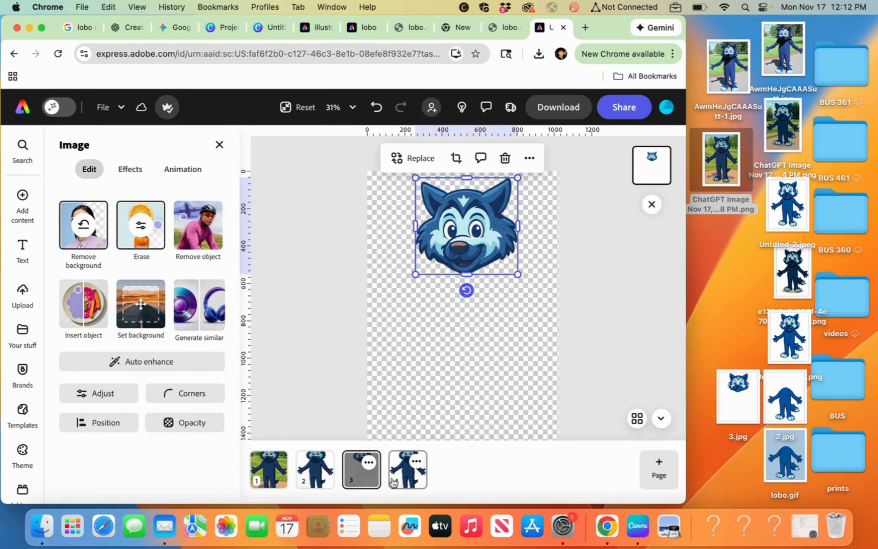
- Raise the brightness of the mascot image on page 4 to 85 in its image adjustments
left_click(404, 481)
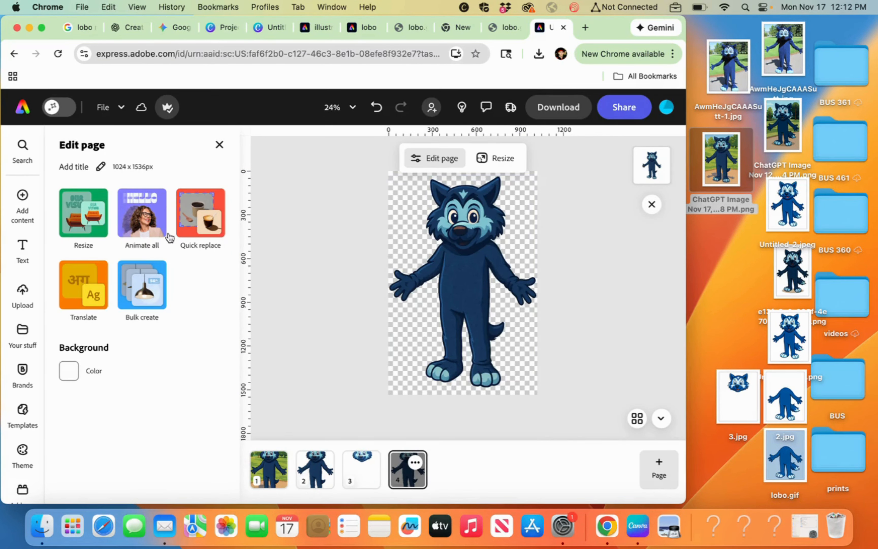
left_click(417, 270)
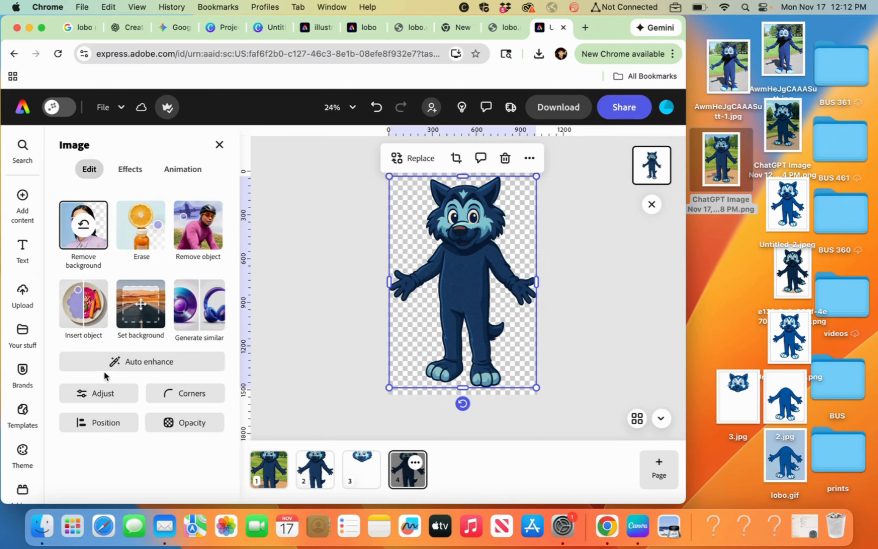
left_click(107, 392)
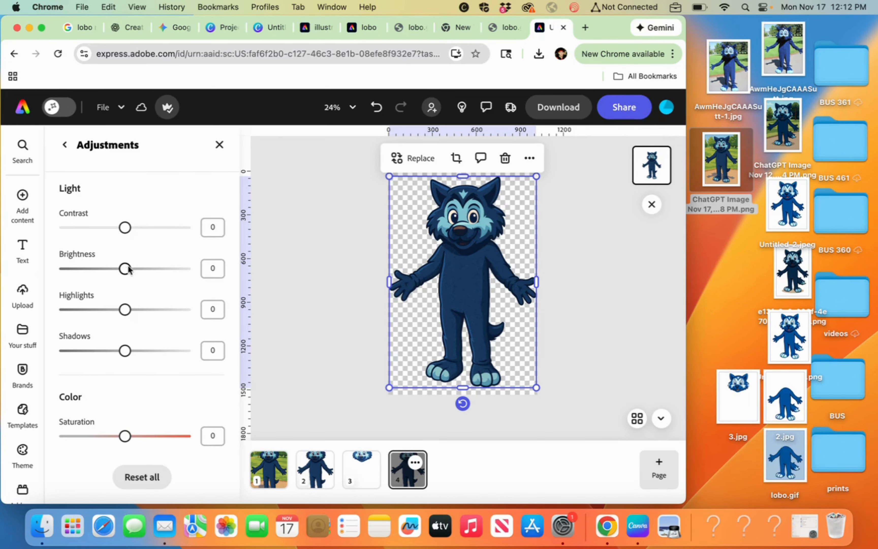
left_click_drag(125, 269, 179, 270)
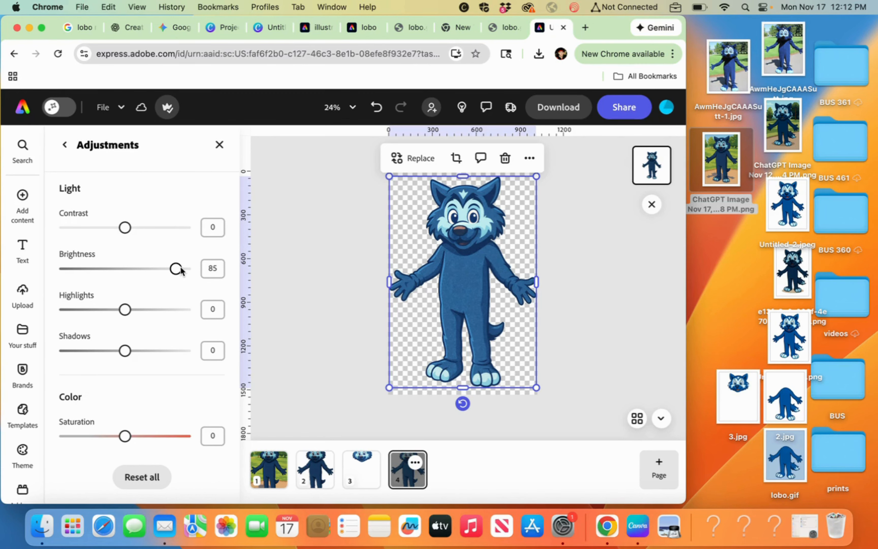
- Review the background-removed mascot image in the ChatGPT conversation, and return to the Adobe Express project
left_click(127, 27)
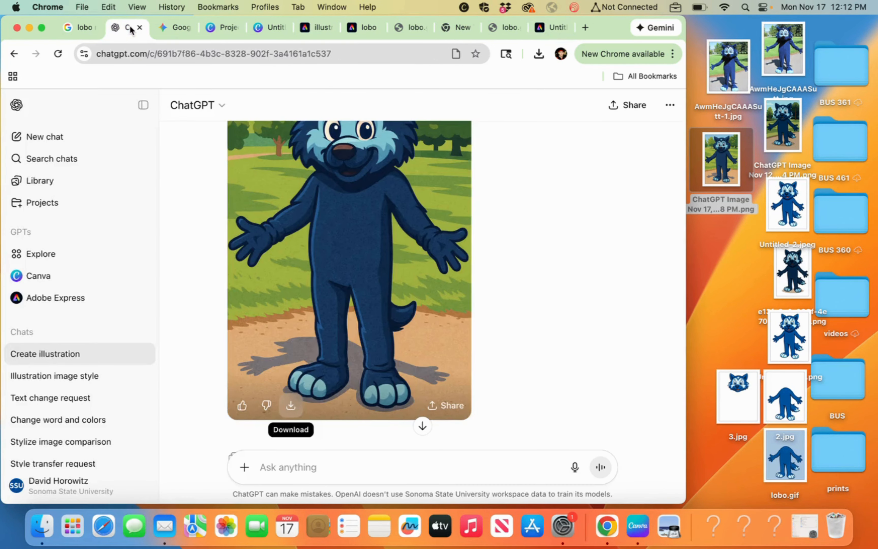
scroll(234, 255, "down", 10)
scroll(235, 255, "up", 4)
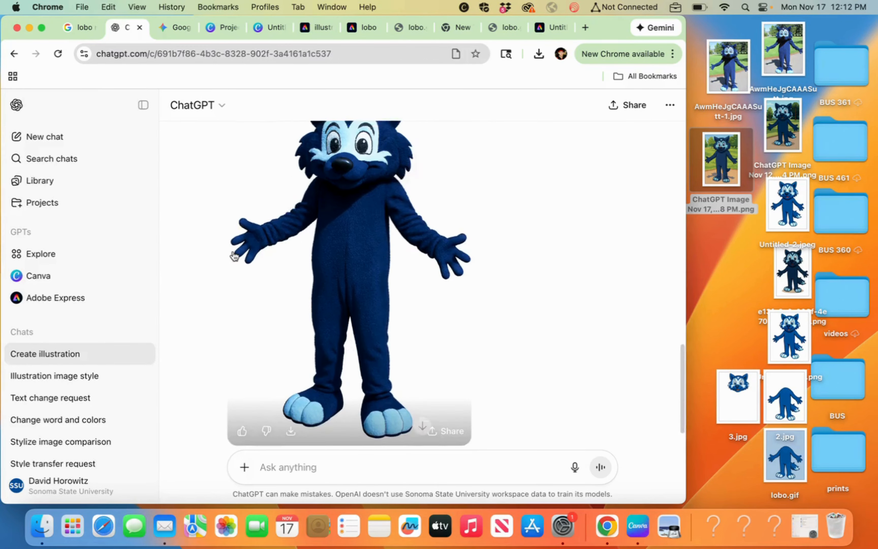
scroll(350, 296, "down", 6)
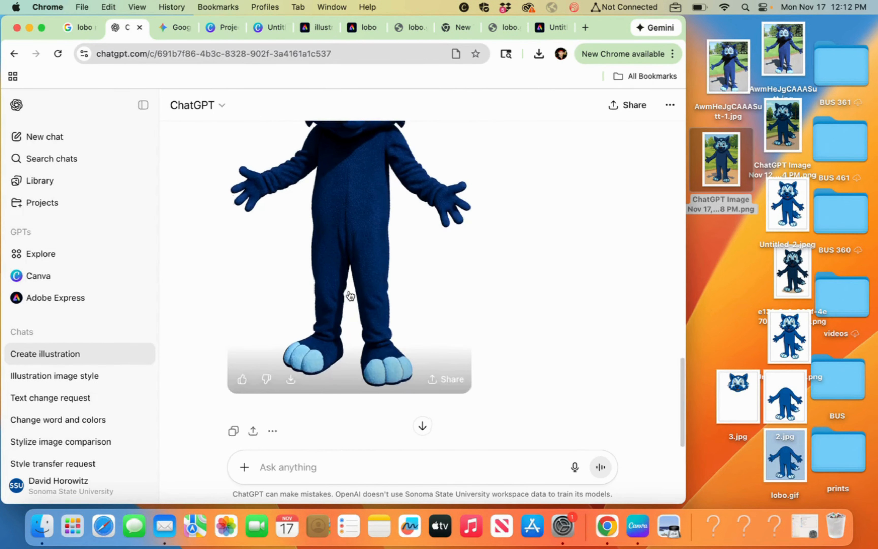
scroll(350, 296, "up", 5)
scroll(350, 296, "up", 3)
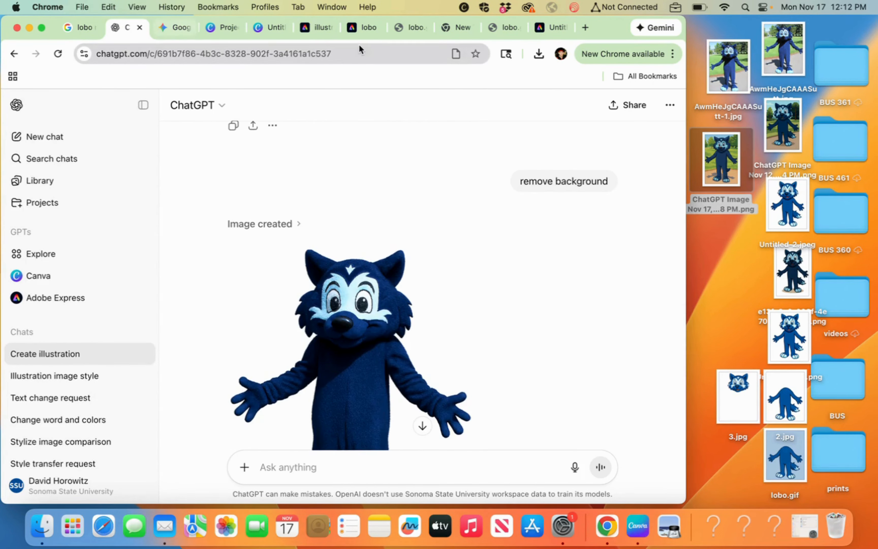
left_click(558, 35)
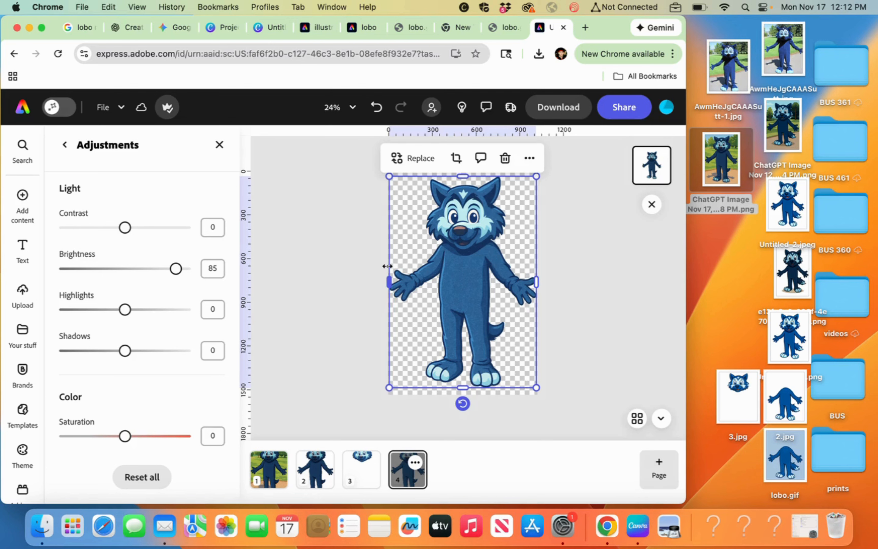
- Open the page 4 mascot for erasing with a brush size of 86 and erase the nose and mouth area
left_click(219, 145)
key("super+equal")
key("super+equal")
key("super+equal")
key("super+equal")
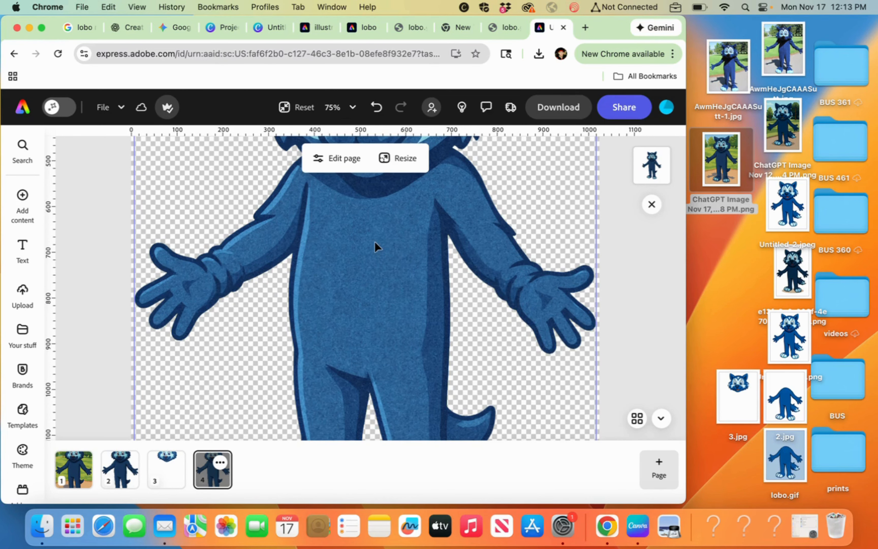
scroll(374, 241, "up", 5)
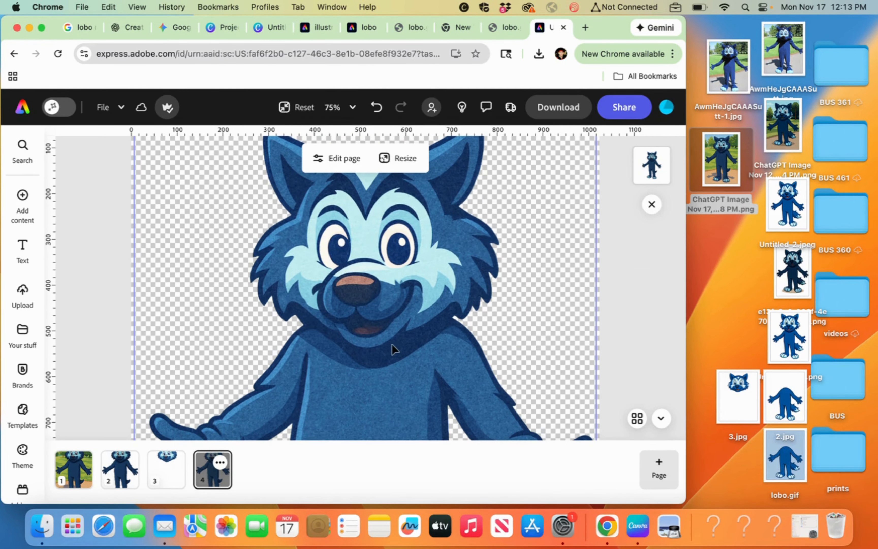
left_click(327, 305)
left_click(150, 229)
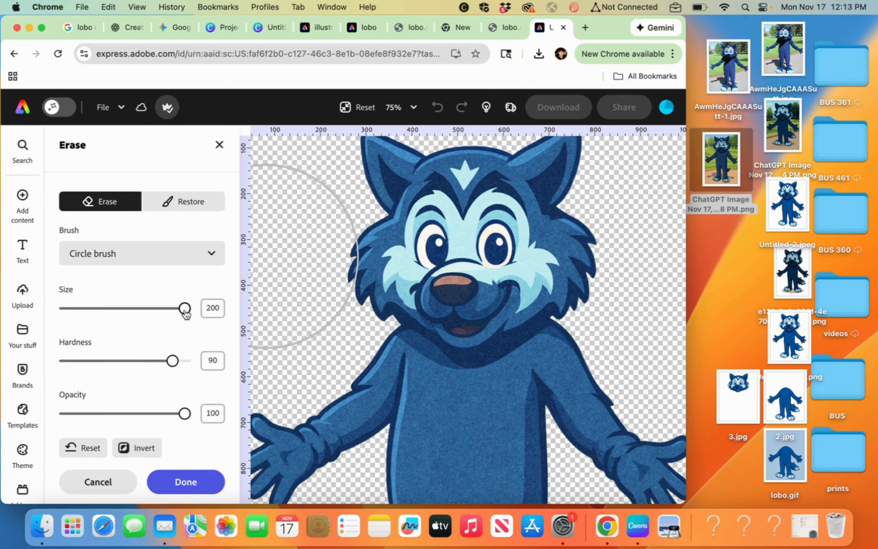
left_click_drag(185, 309, 116, 310)
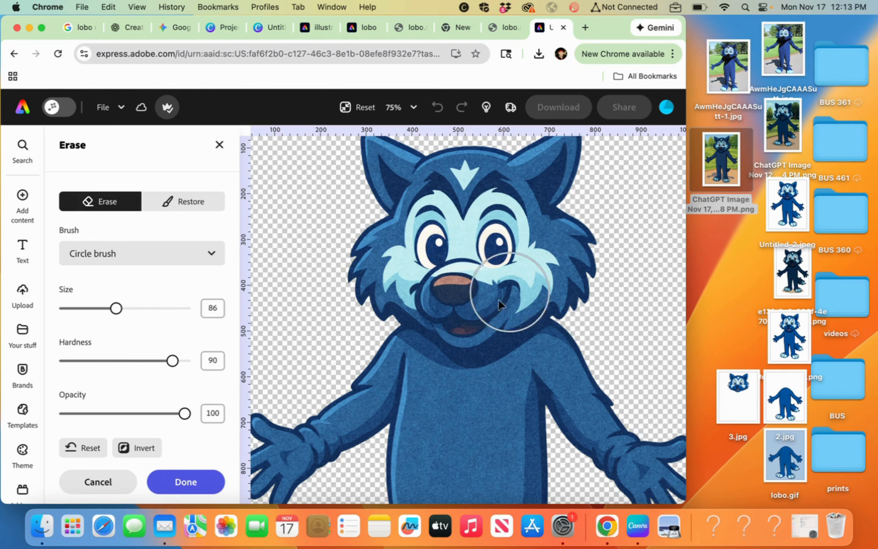
left_click(462, 307)
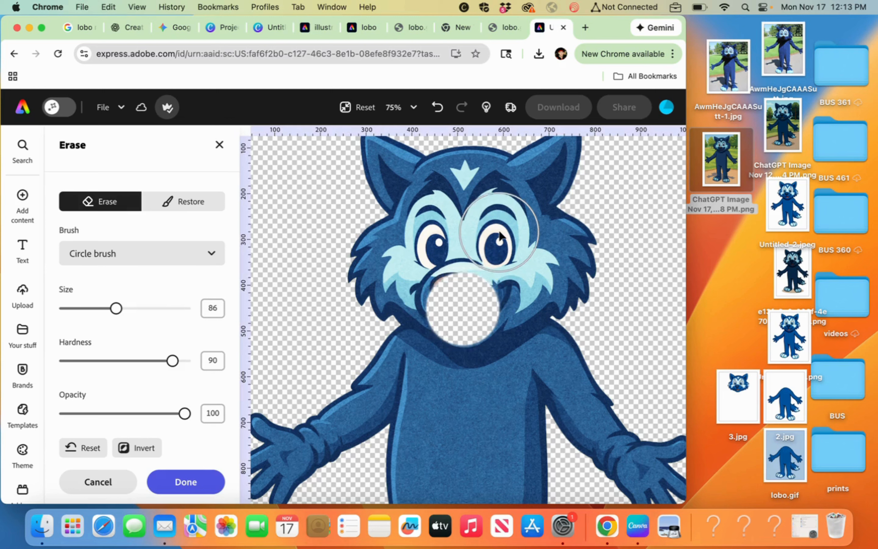
left_click(463, 304)
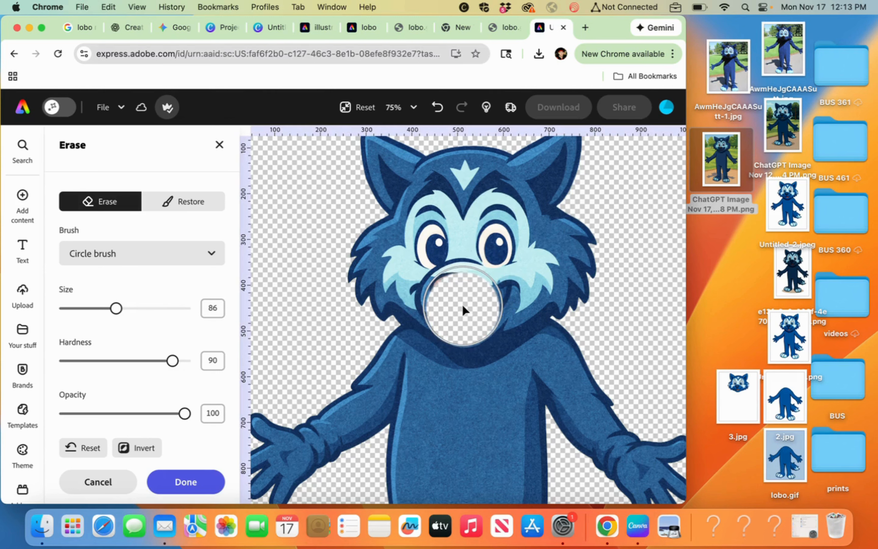
- Erase both cheeks and the lower half of the face, separating the top of the head from the shoulders
left_click_drag(462, 305, 530, 272)
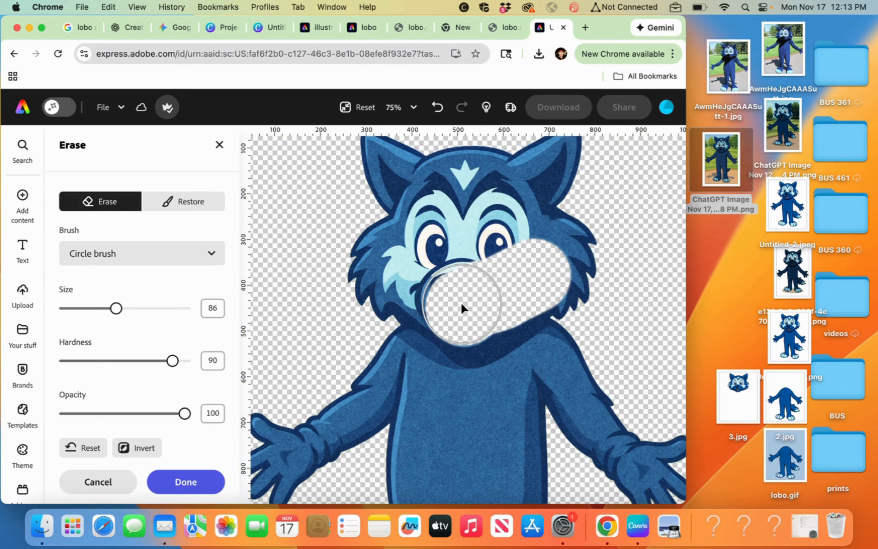
mouse_move(461, 302)
left_mouse_down()
mouse_move(405, 277)
mouse_move(370, 295)
mouse_move(386, 269)
mouse_move(408, 266)
left_mouse_up()
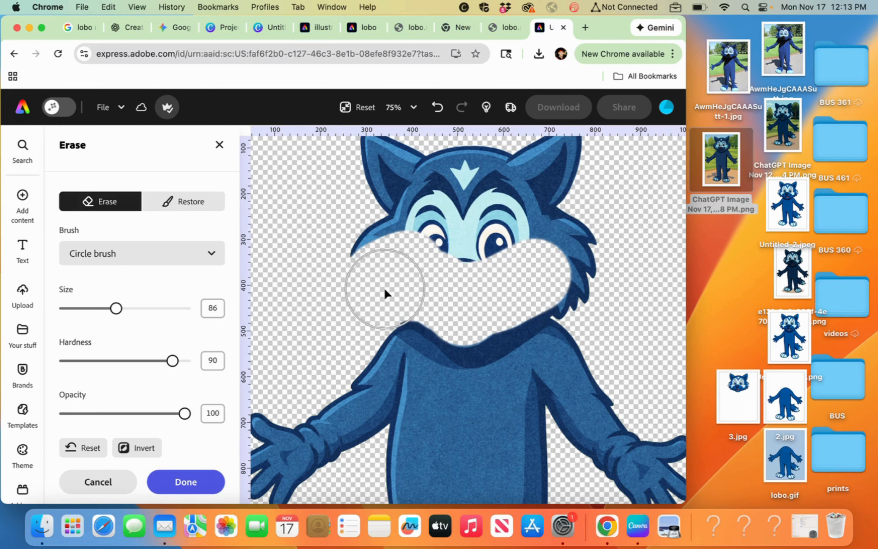
mouse_move(531, 254)
left_mouse_down()
mouse_move(562, 279)
mouse_move(589, 265)
mouse_move(579, 286)
left_mouse_up()
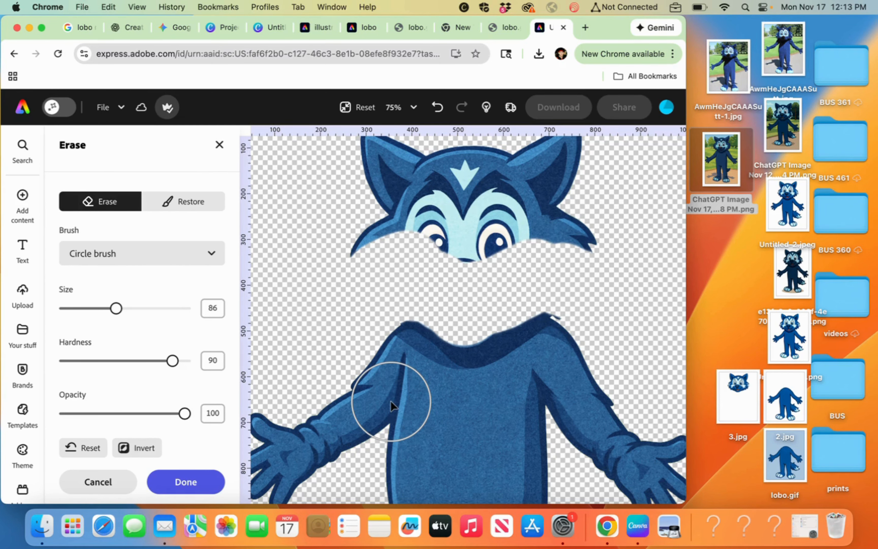
key("super+equal")
key("super+equal")
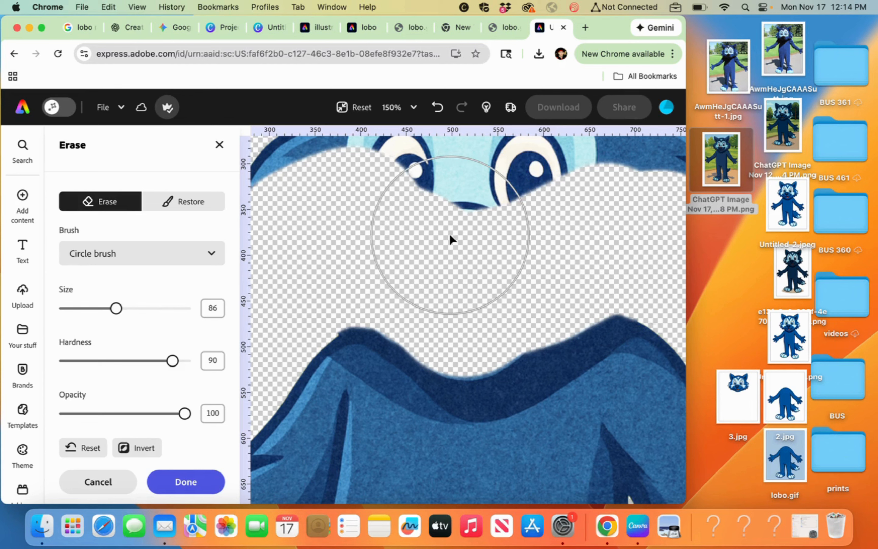
- Switch to the Canva mascot design and open Magic Grab for the mascot image on page 2
left_click(225, 29)
left_click(273, 28)
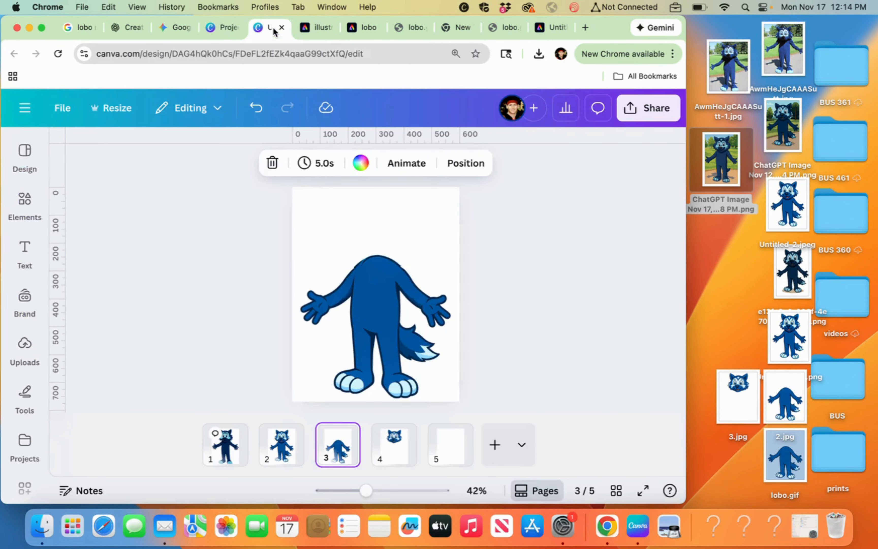
left_click(283, 450)
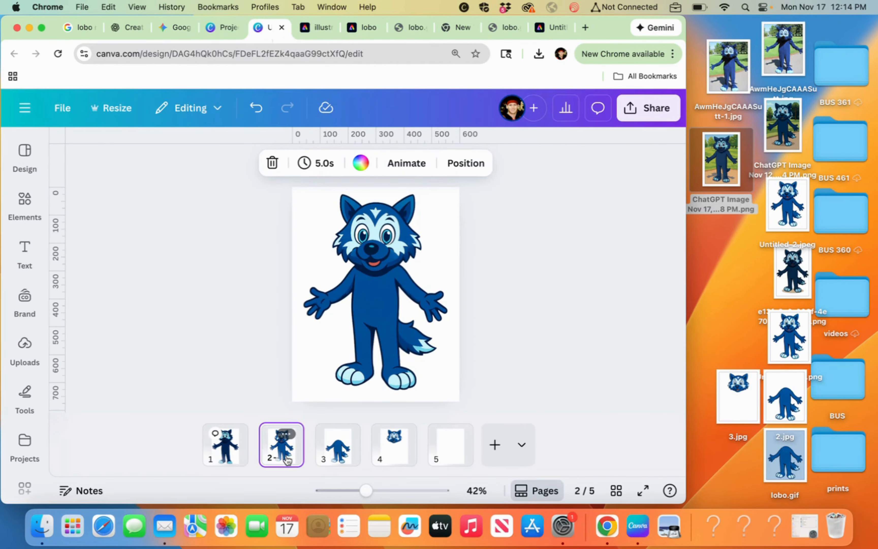
left_click(397, 262)
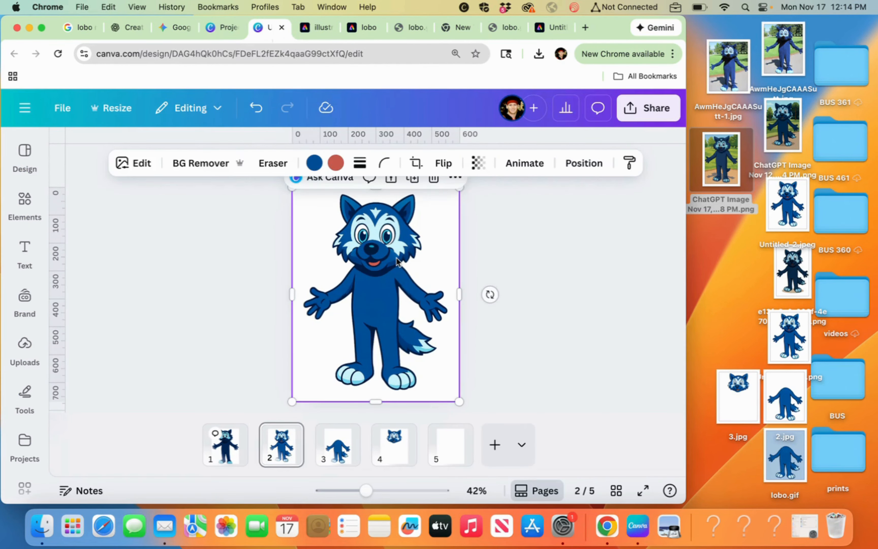
left_click(140, 164)
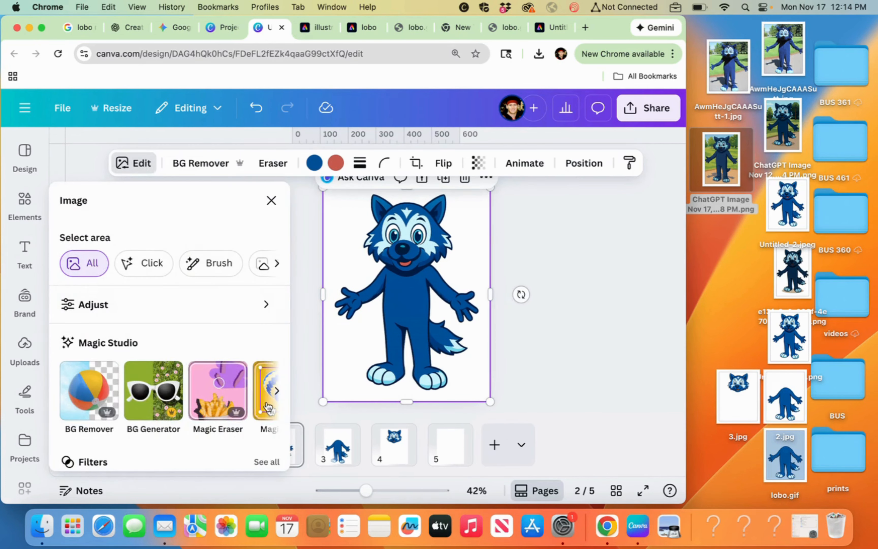
left_click(277, 391)
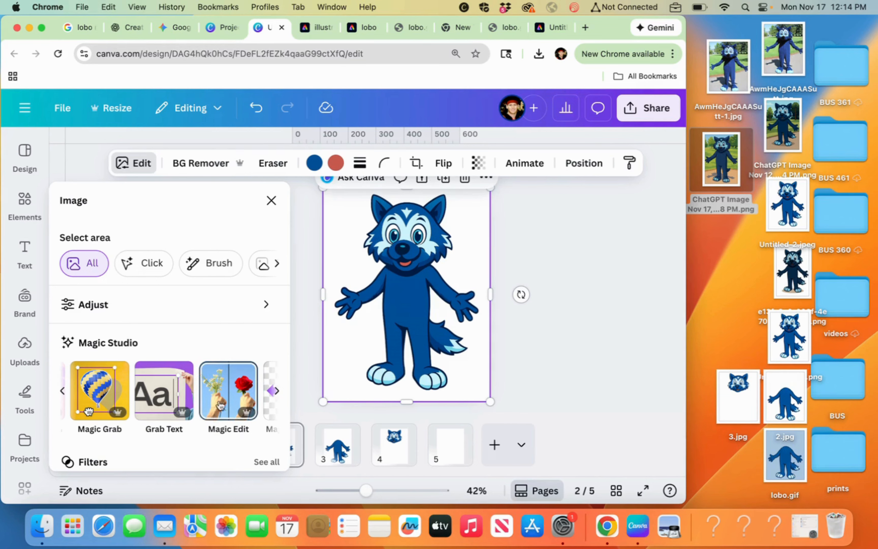
scroll(232, 406, "right", 2)
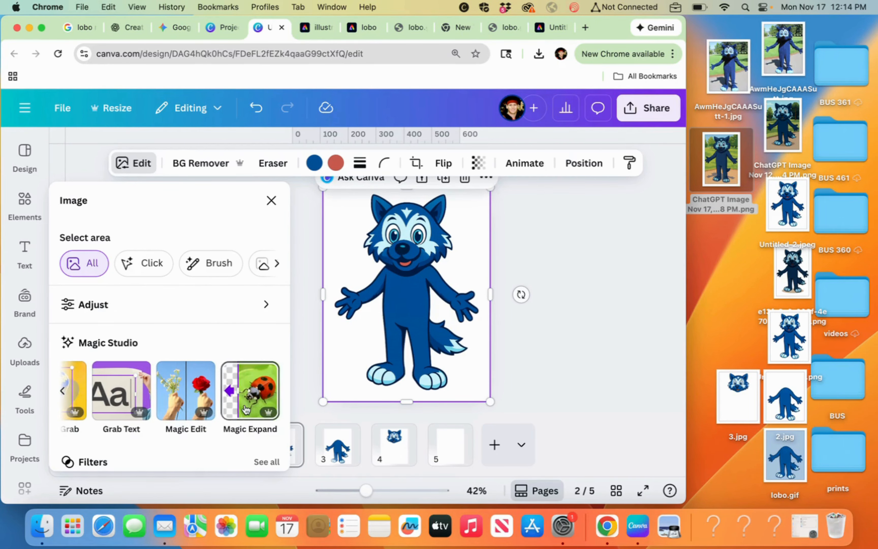
scroll(225, 403, "left", 3)
left_click(164, 400)
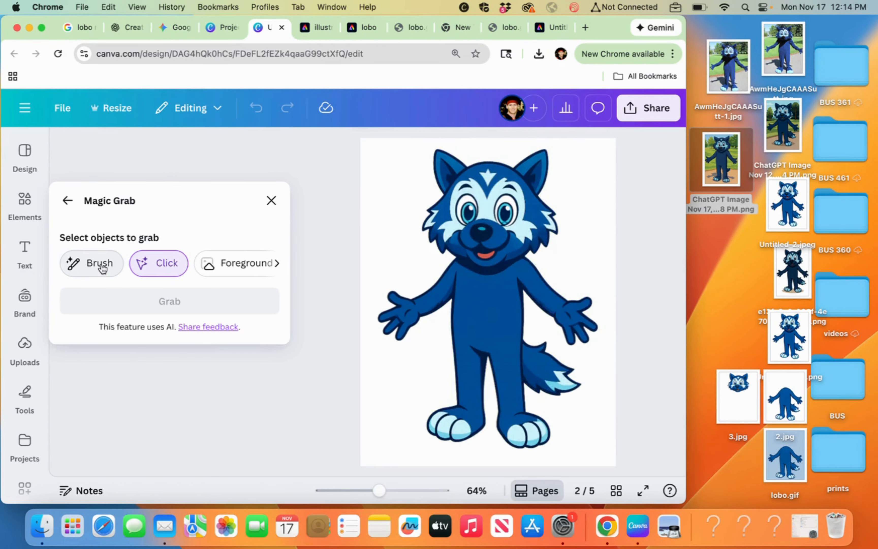
- Brush over the mascot's head with a brush size of 67, grab it, and move it up away from the body
left_click(105, 269)
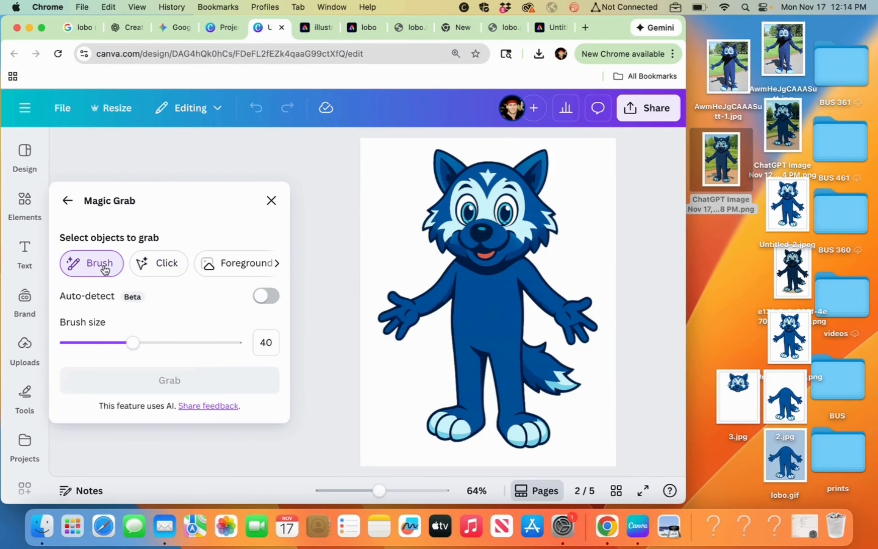
left_click_drag(134, 341, 178, 342)
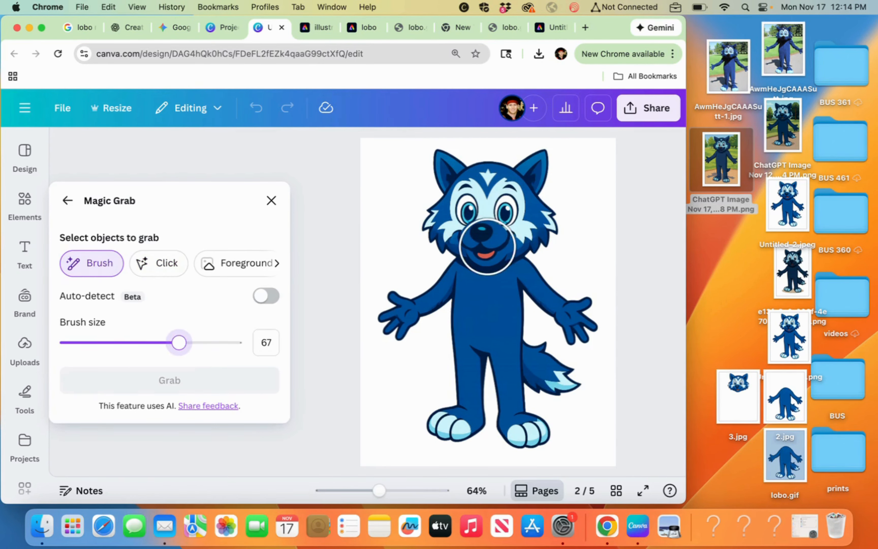
mouse_move(487, 242)
left_mouse_down()
mouse_move(459, 228)
mouse_move(541, 226)
mouse_move(537, 164)
mouse_move(519, 202)
mouse_move(493, 170)
mouse_move(471, 186)
mouse_move(453, 156)
mouse_move(434, 170)
mouse_move(436, 193)
mouse_move(427, 233)
left_mouse_up()
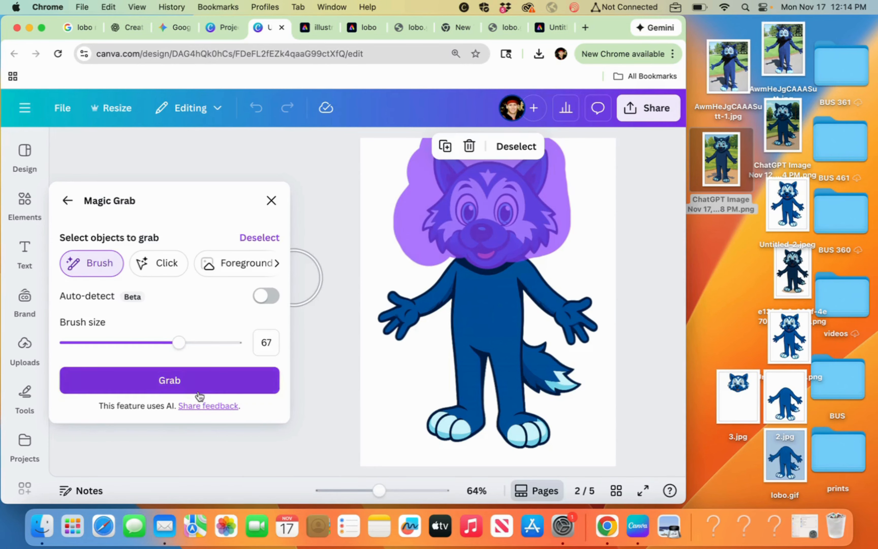
left_click(199, 395)
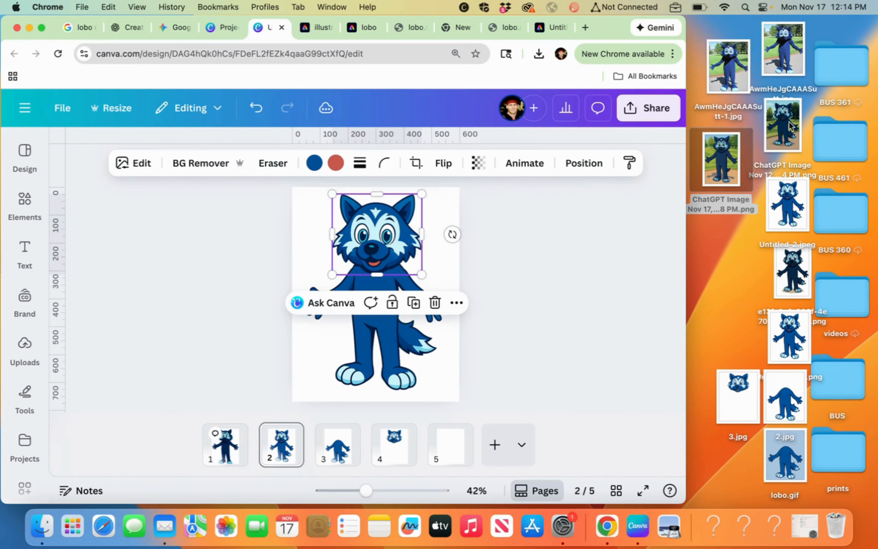
left_click_drag(382, 250, 383, 223)
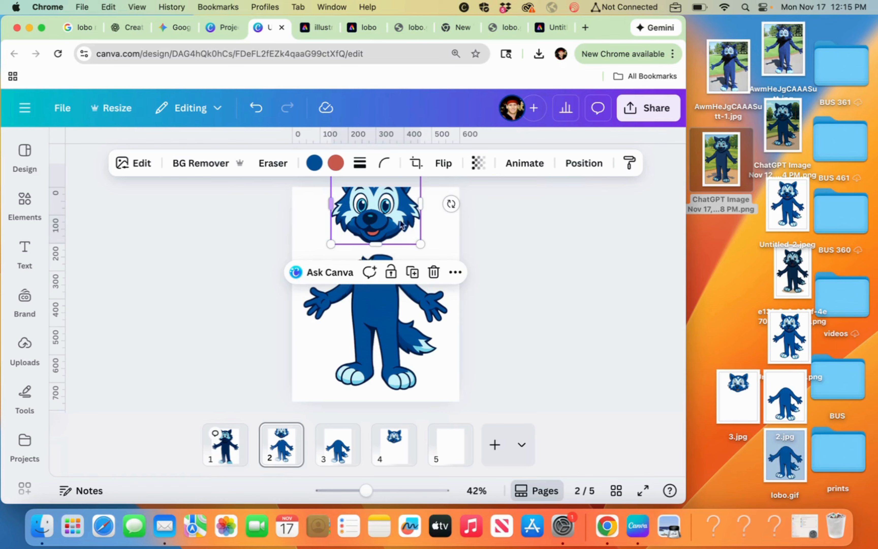
- Switch back to Adobe Express, erase the remaining eyes, forehead and ears, and apply the erasing so only the body is left
left_click(560, 33)
scroll(432, 227, "up", 2)
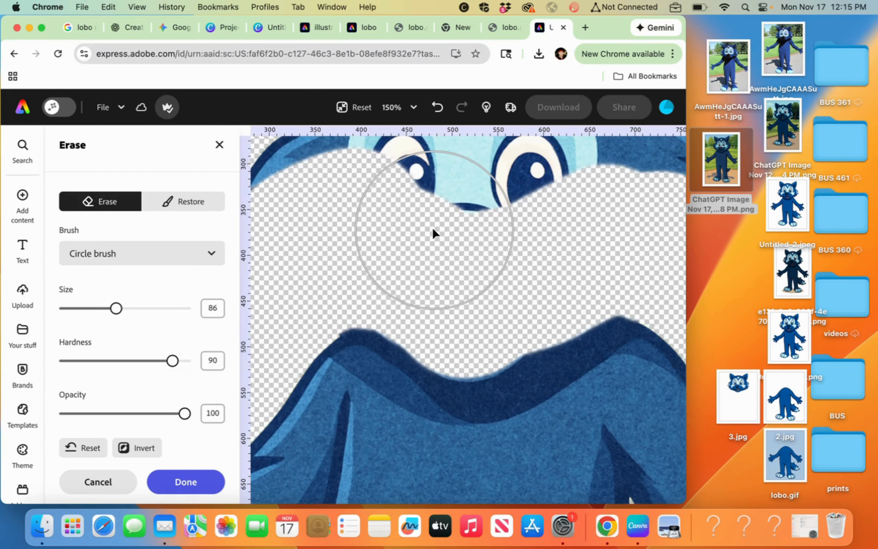
scroll(432, 228, "left", 3)
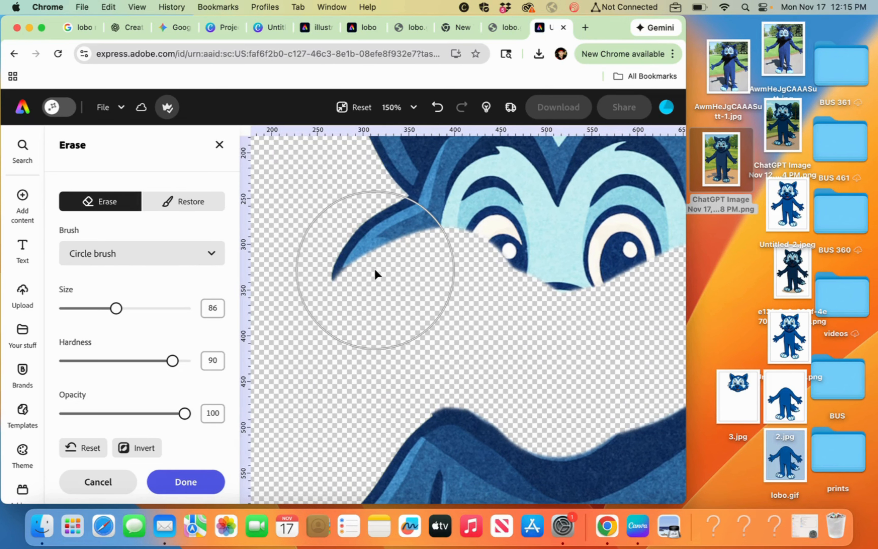
key("super+minus")
key("super+minus")
key("super+minus")
key("super+minus")
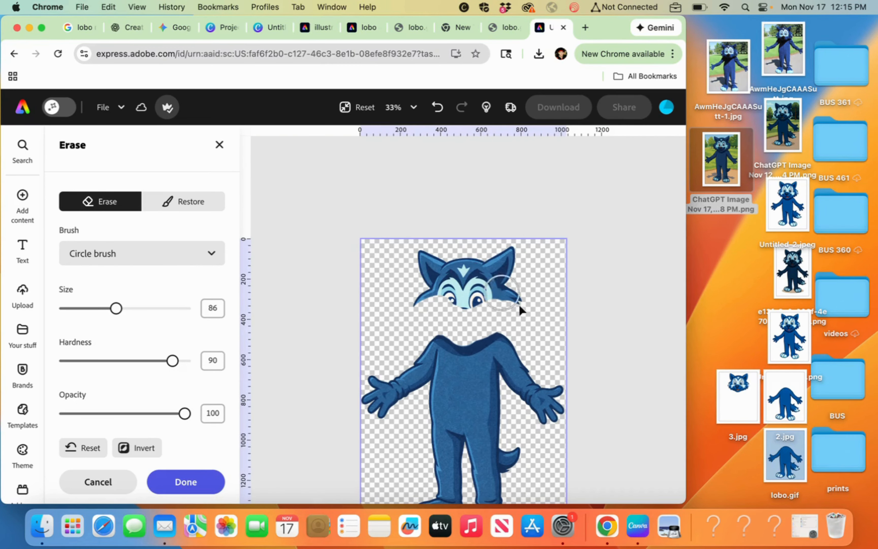
mouse_move(525, 292)
left_mouse_down()
mouse_move(499, 247)
mouse_move(508, 300)
mouse_move(456, 243)
mouse_move(457, 279)
left_mouse_up()
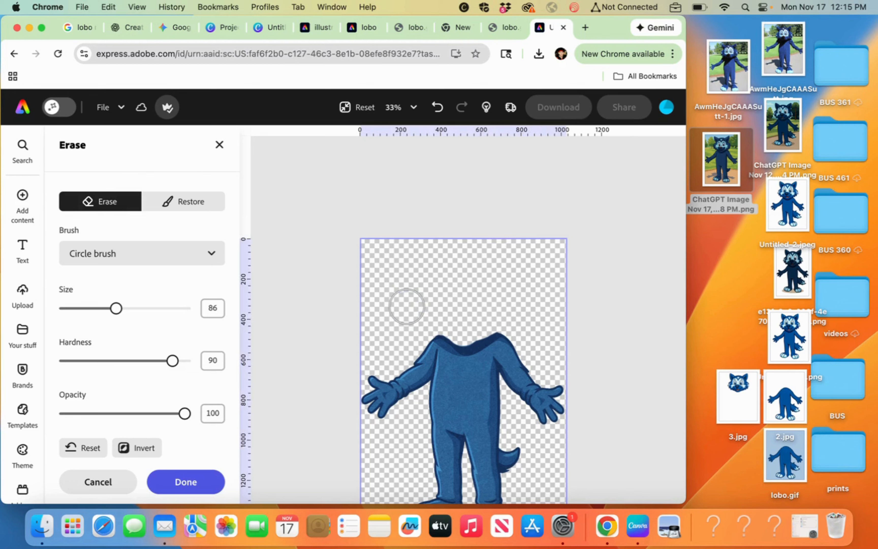
left_click(171, 484)
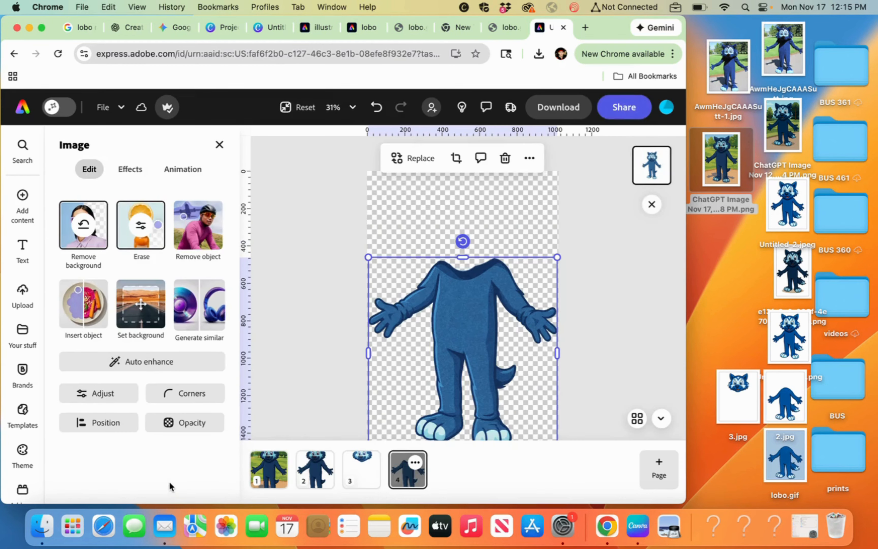
- Add a new page of the same size after page 4 and return to the headless body page
left_click(320, 376)
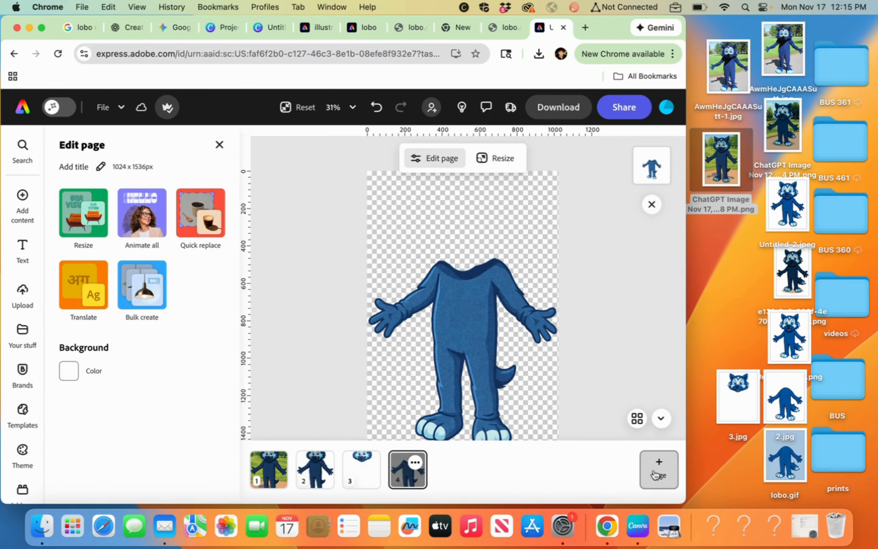
left_click(661, 473)
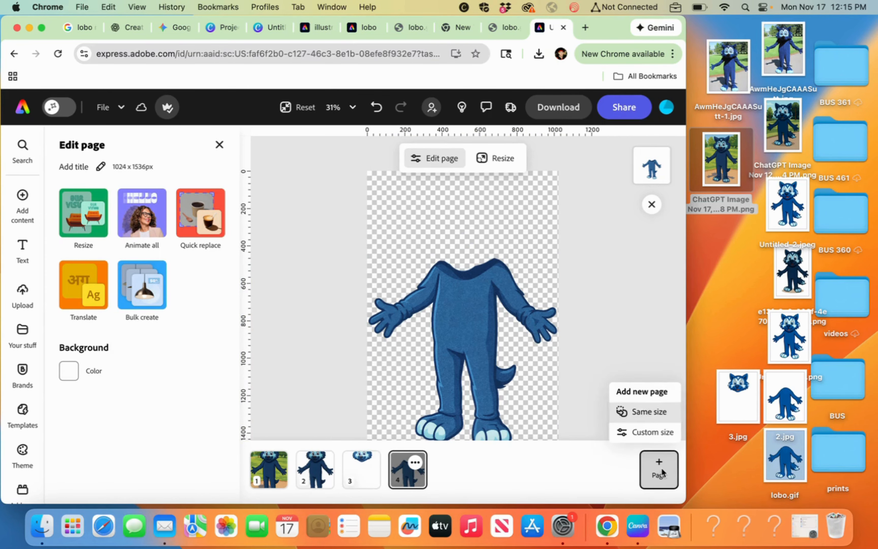
left_click(654, 411)
left_click(408, 469)
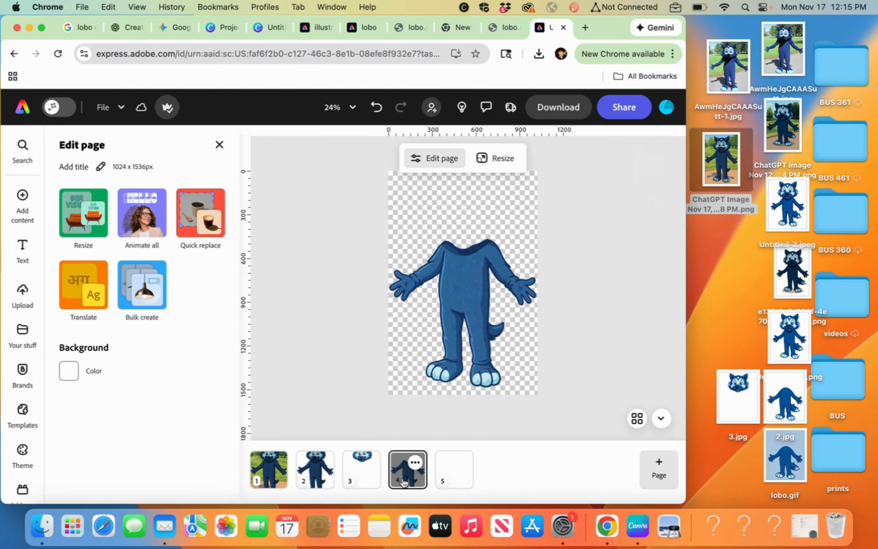
- Copy the headless body from page 4 and the wolf head from page 3 onto the blank page 5
left_click(463, 321)
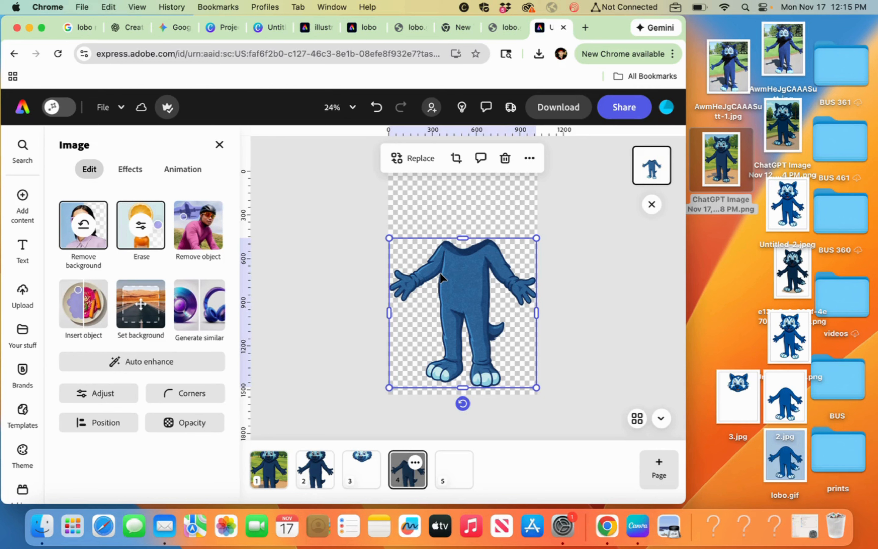
left_click(460, 478)
key("super+v")
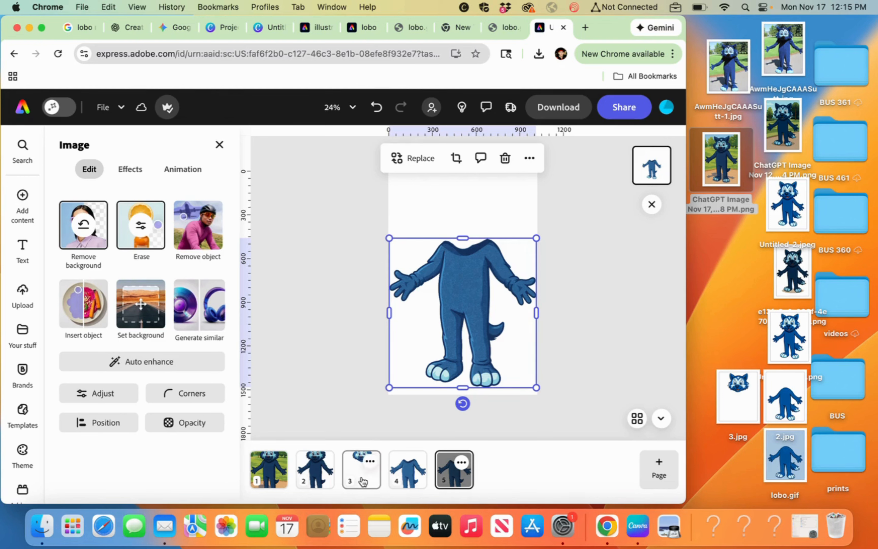
left_click(361, 466)
left_click(477, 220)
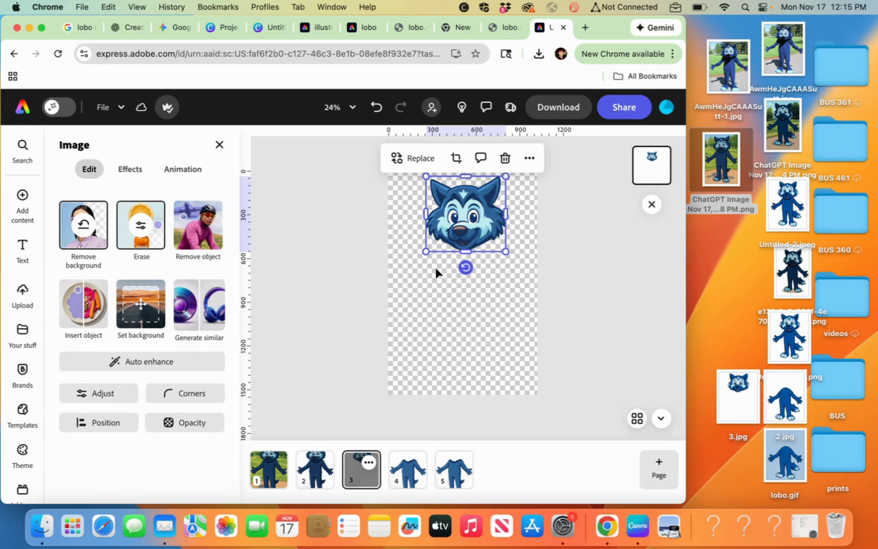
left_click(454, 468)
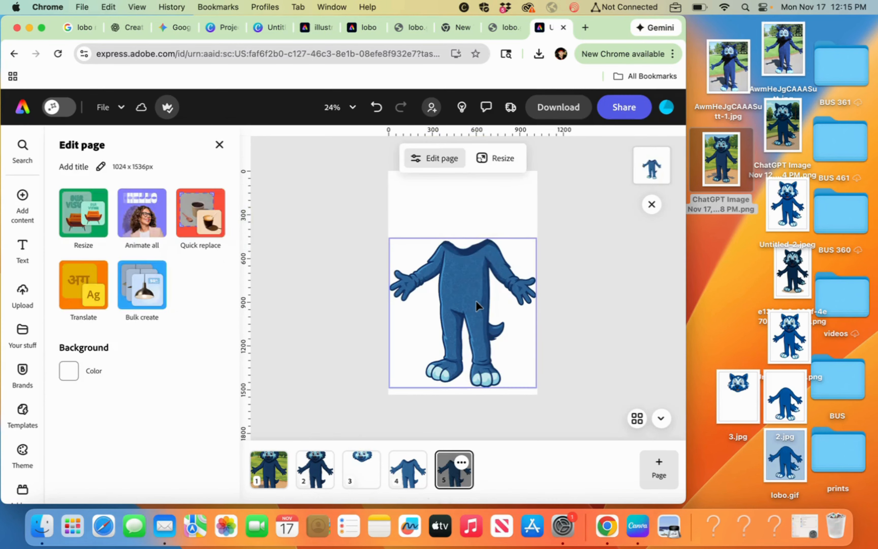
key("super+v")
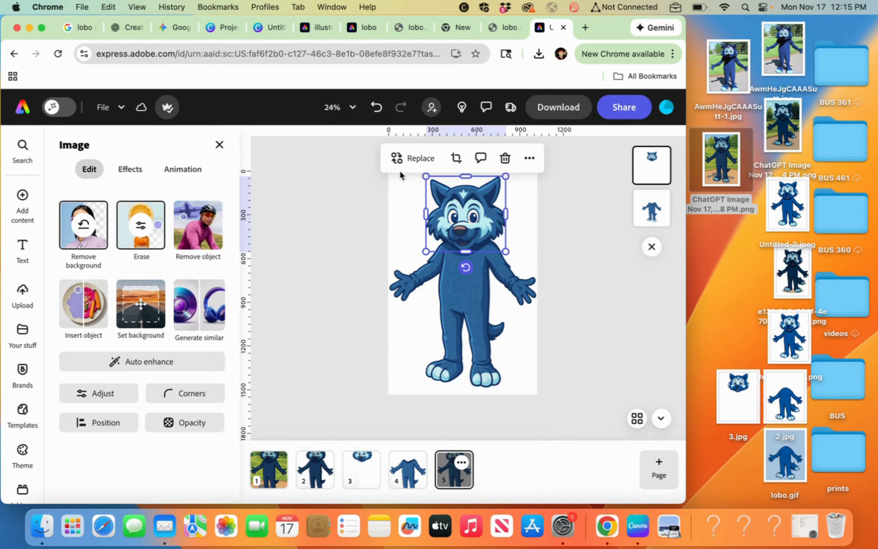
- Set the background color of page 5 to light blue #B6D6F2 from the lobo 2 library swatches
left_click(410, 251)
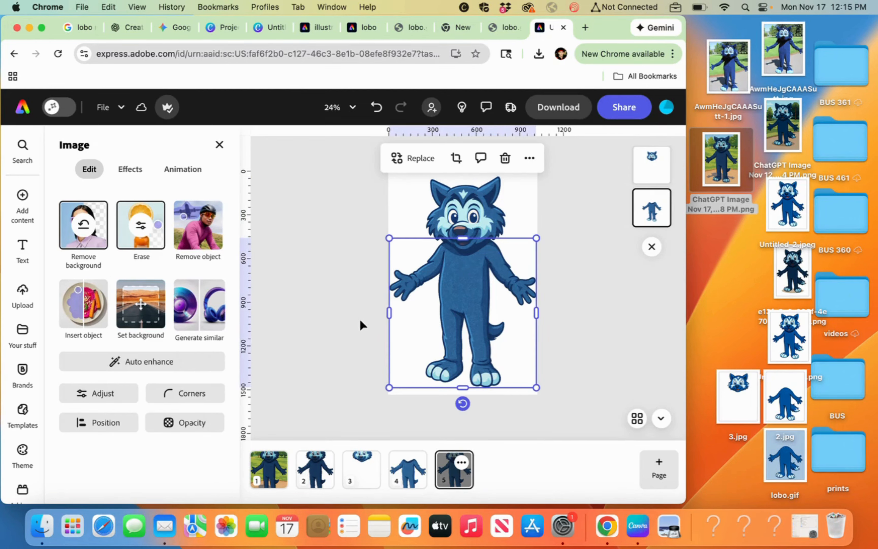
left_click(357, 220)
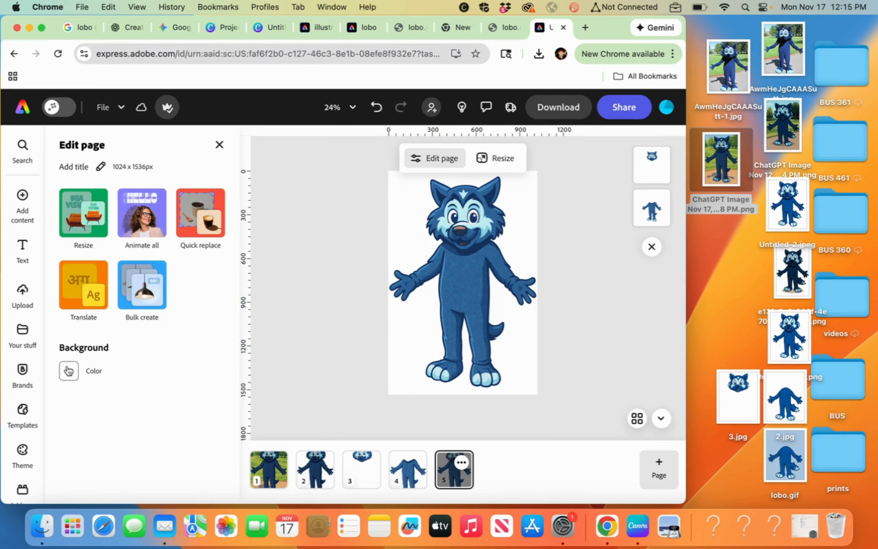
left_click(67, 372)
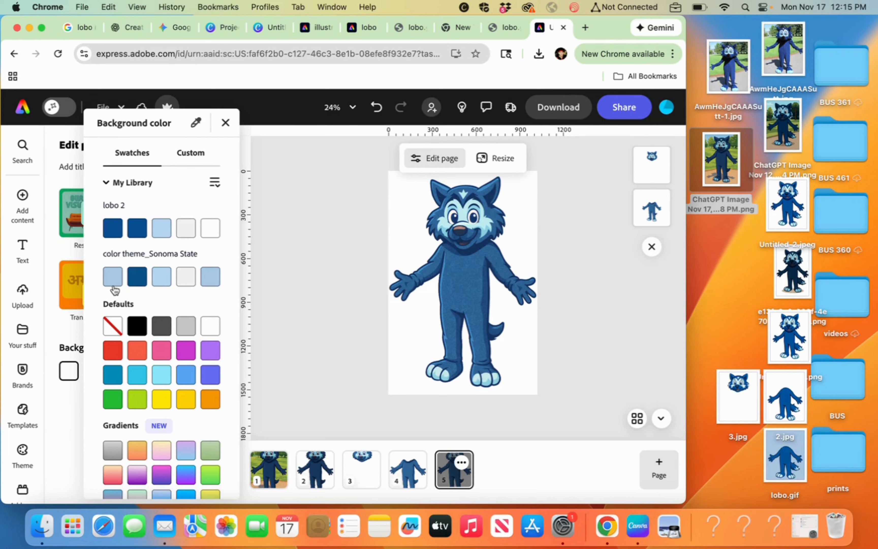
left_click(161, 234)
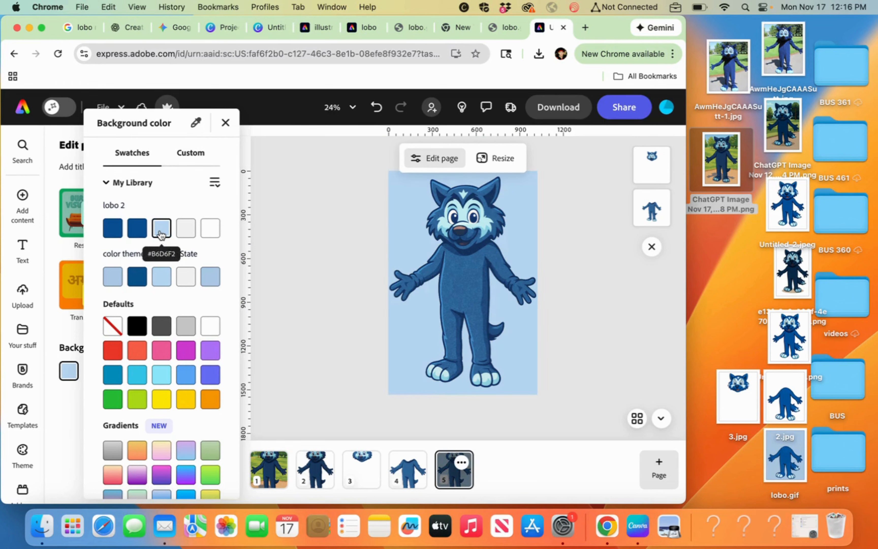
left_click(319, 236)
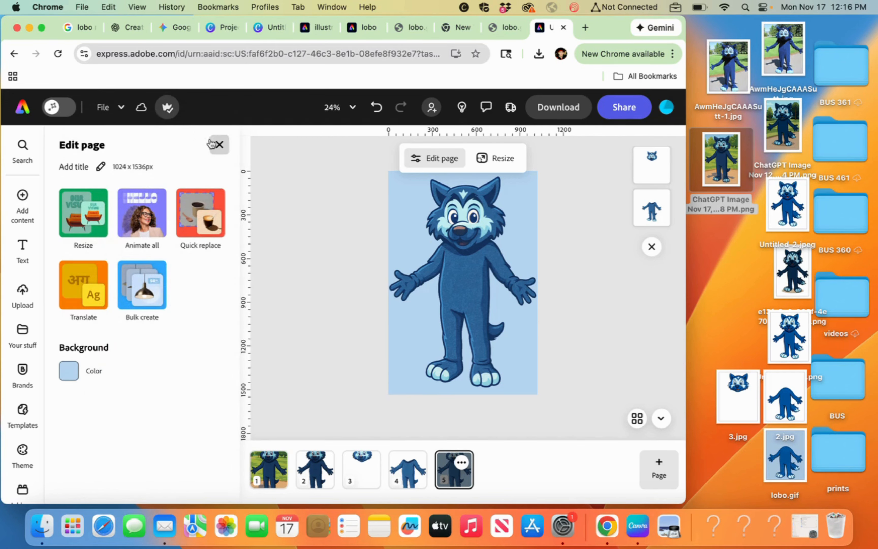
mouse_move(20, 203)
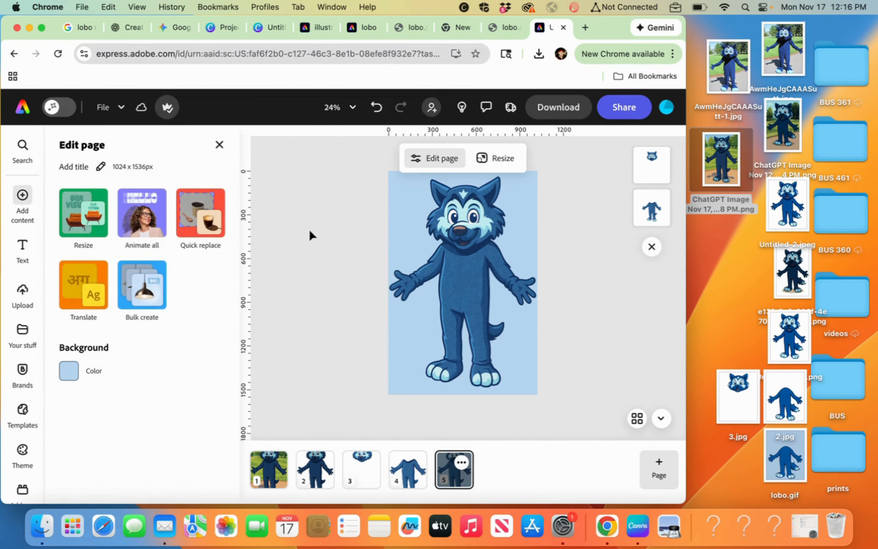
- Apply the Pop entrance animation to the wolf's head image on page 5
left_click(472, 220)
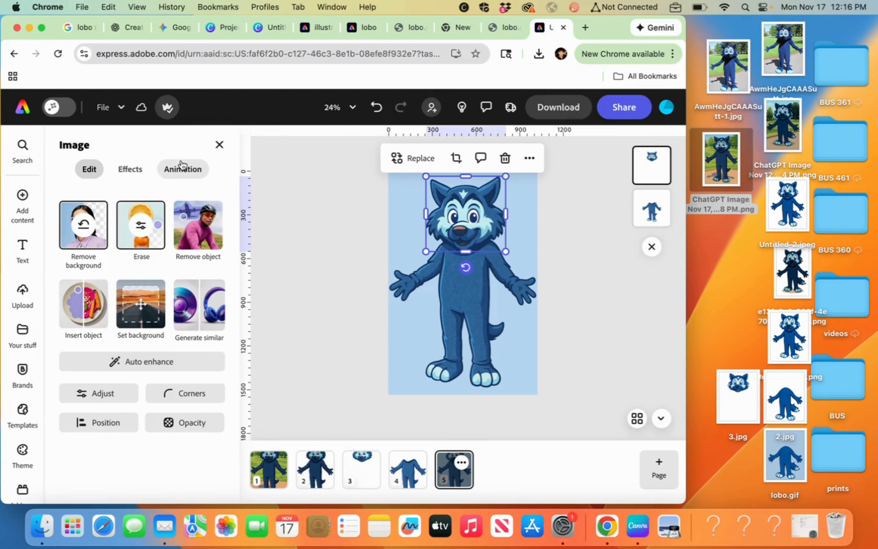
left_click(197, 174)
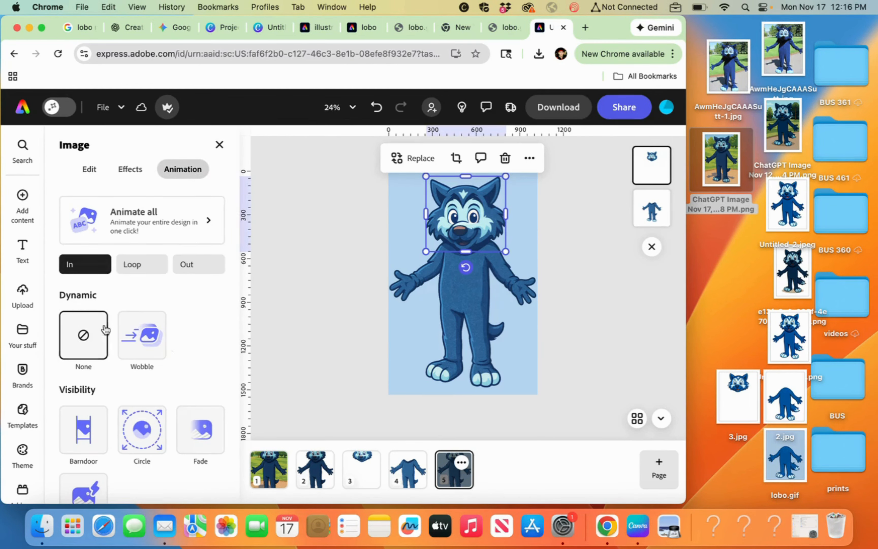
scroll(116, 368, "down", 5)
scroll(135, 421, "down", 5)
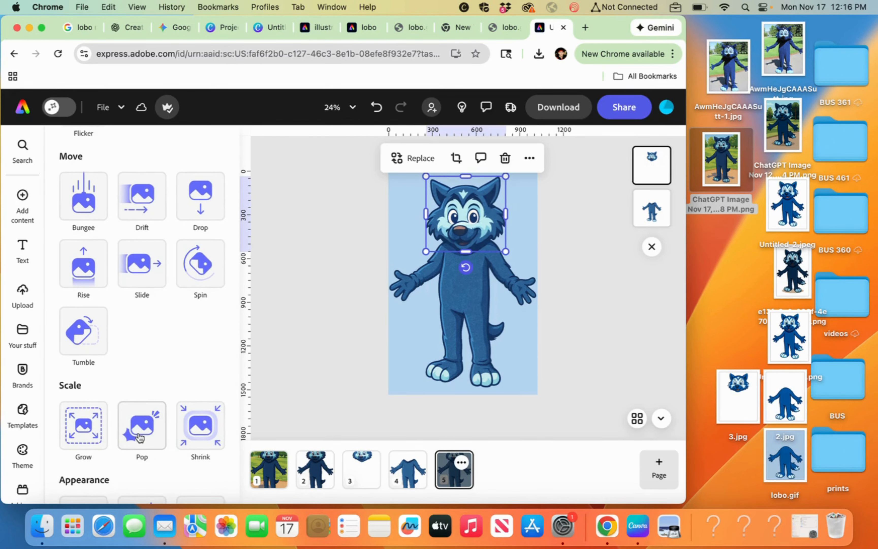
left_click(141, 425)
scroll(139, 242, "up", 3)
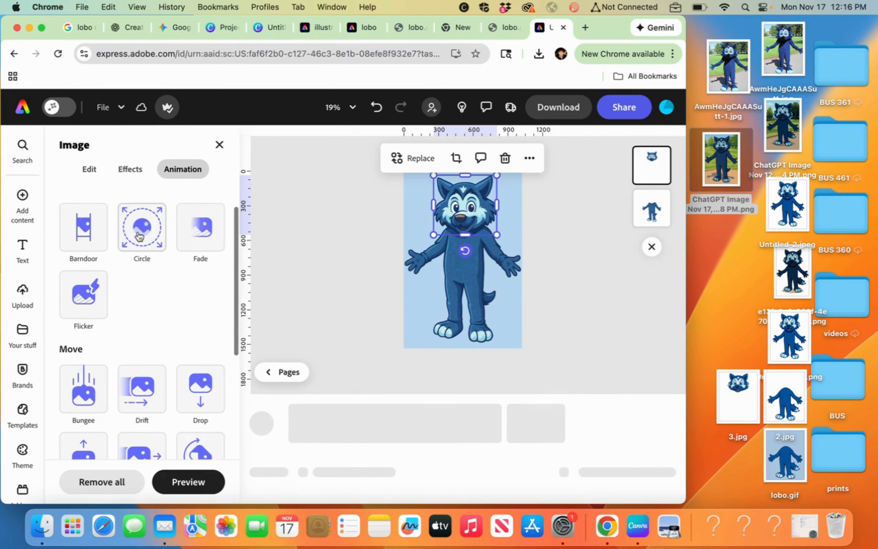
scroll(141, 242, "up", 3)
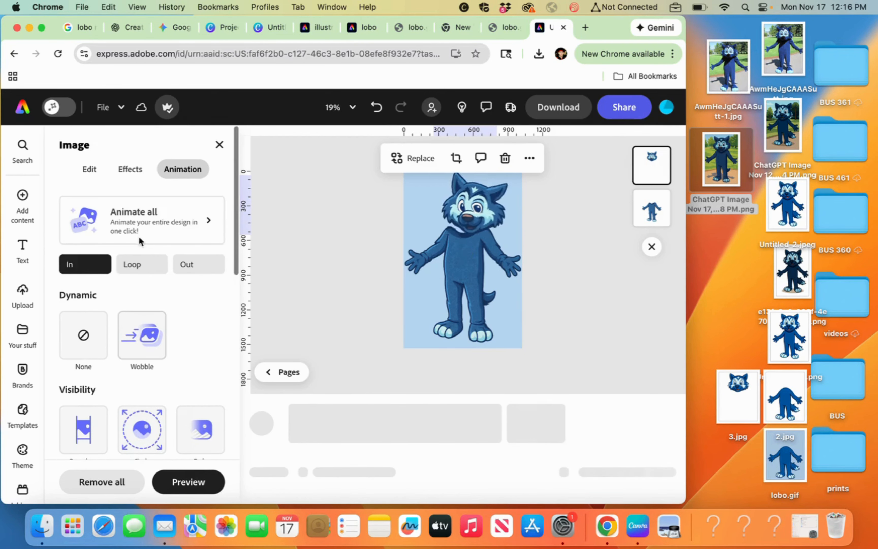
- Apply the Pulse loop animation to the wolf's head and deselect the image
left_click(142, 265)
scroll(146, 392, "down", 5)
scroll(147, 385, "down", 5)
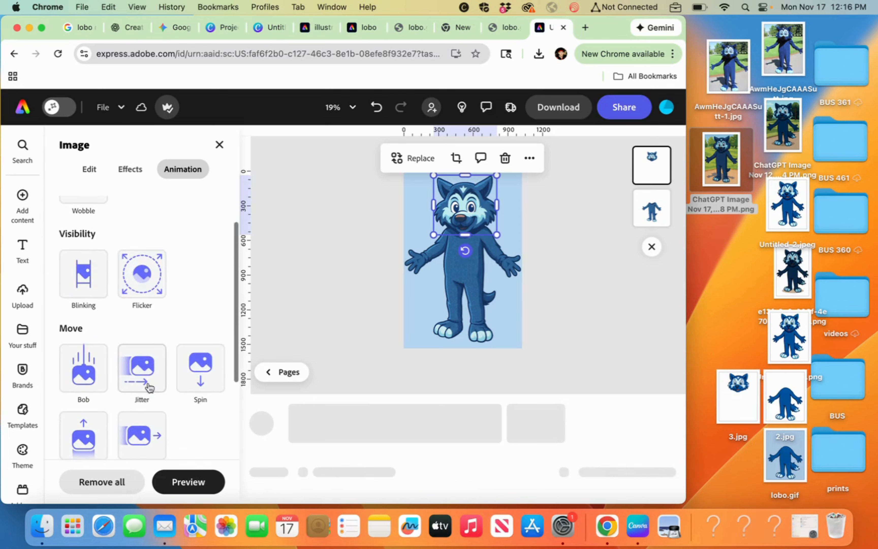
scroll(142, 368, "down", 3)
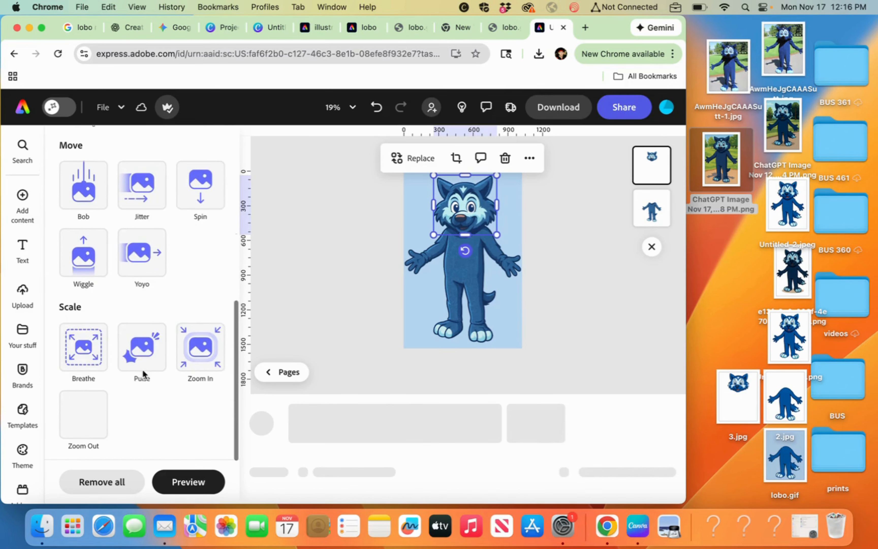
left_click(147, 344)
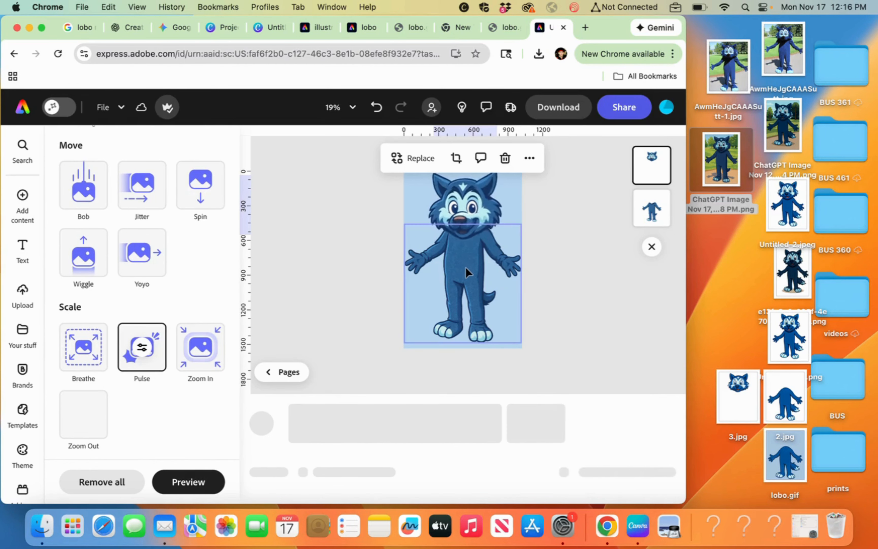
left_click(320, 232)
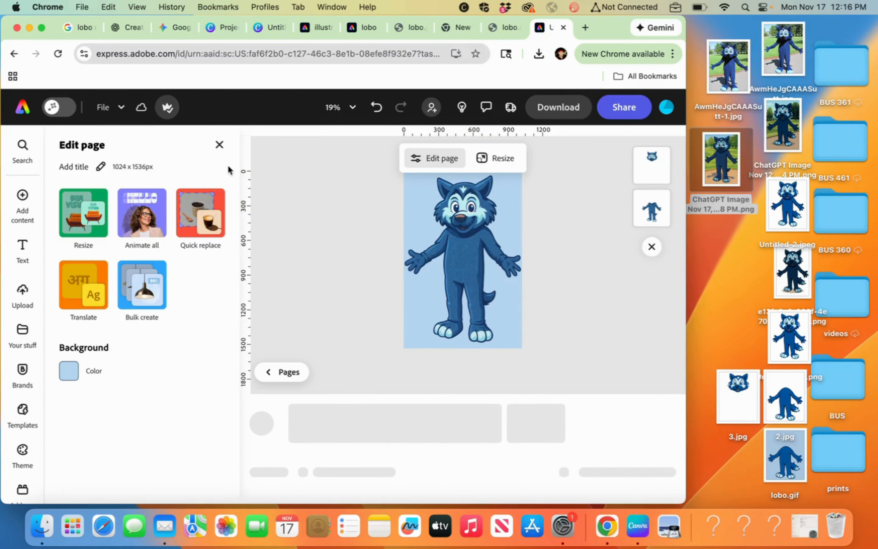
- Search the text designs for "graduate" and add a plain new text box over the mascot's body
left_click(17, 250)
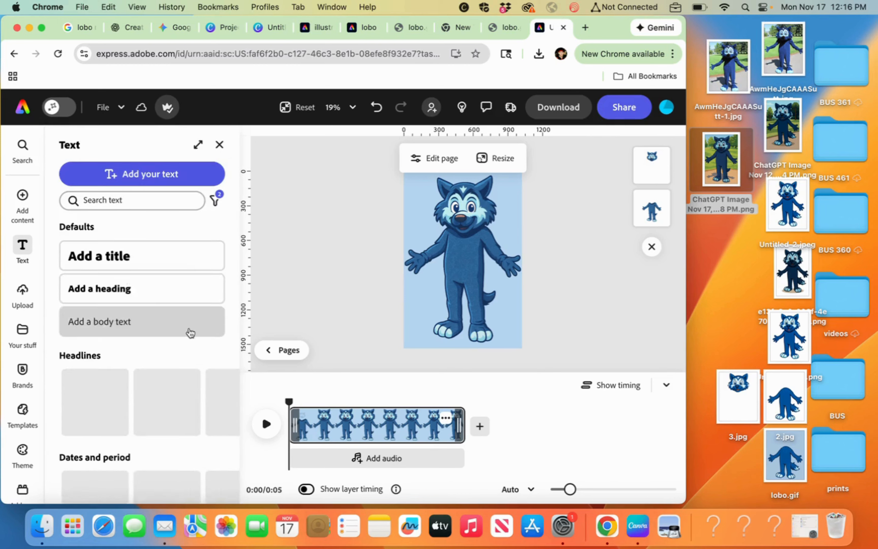
left_click(150, 202)
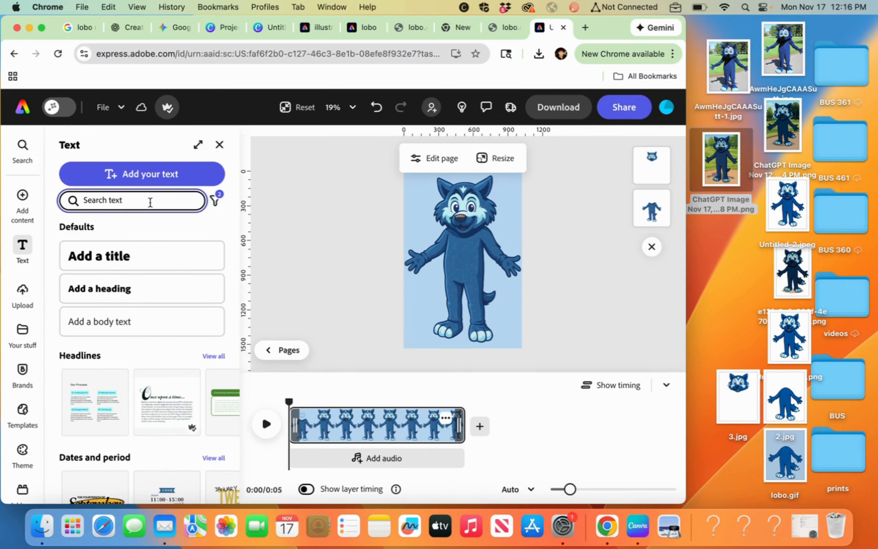
type("graduate")
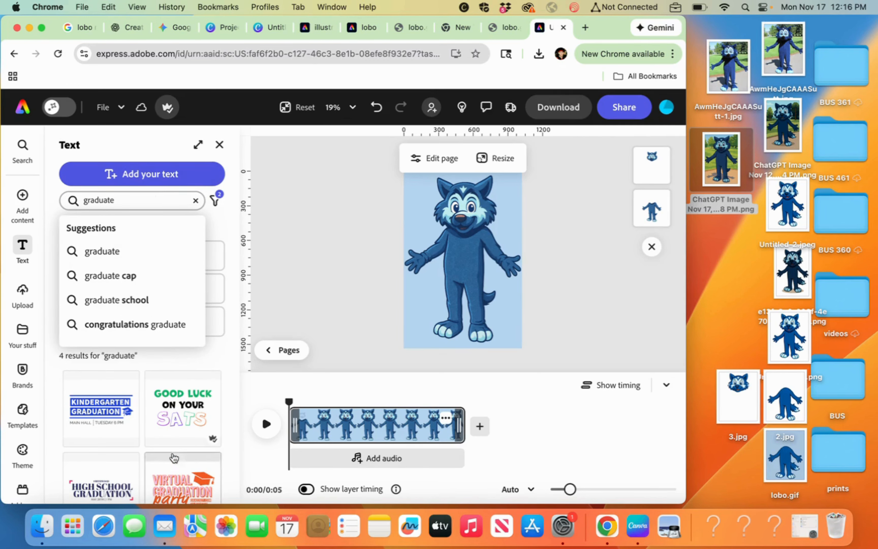
left_click(140, 180)
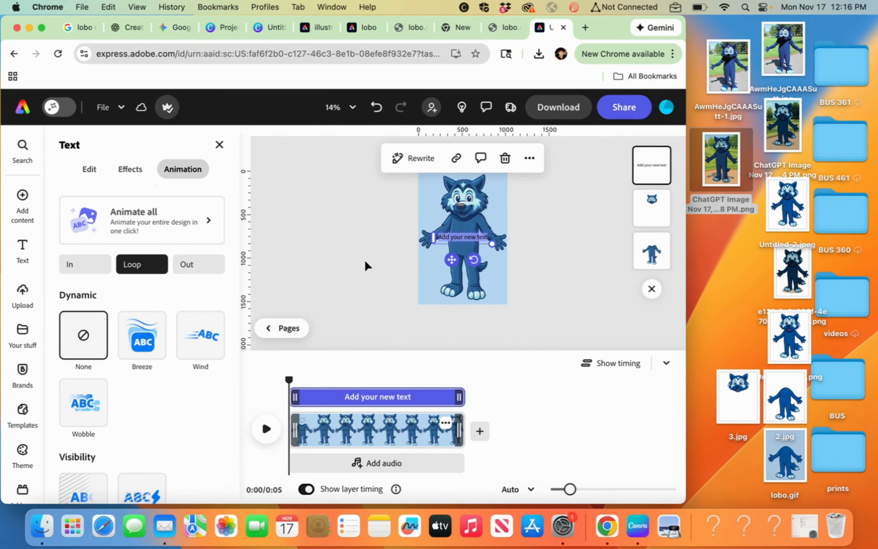
double_click(473, 234)
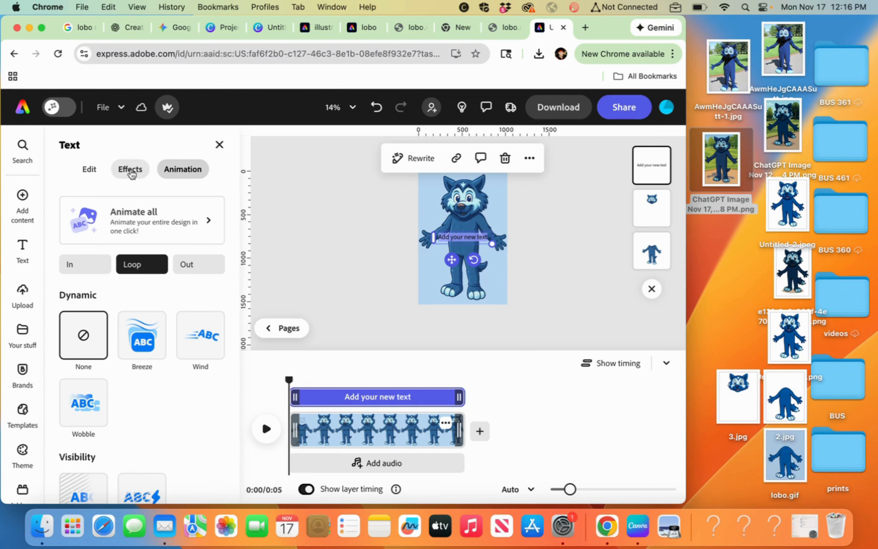
- Set the new text's font to Graduate Regular and its color to white
left_click(90, 169)
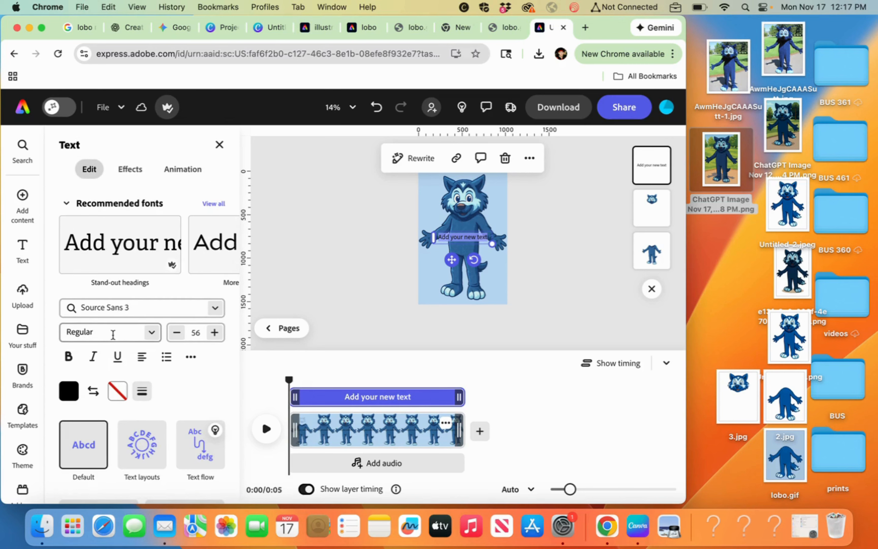
left_click(112, 334)
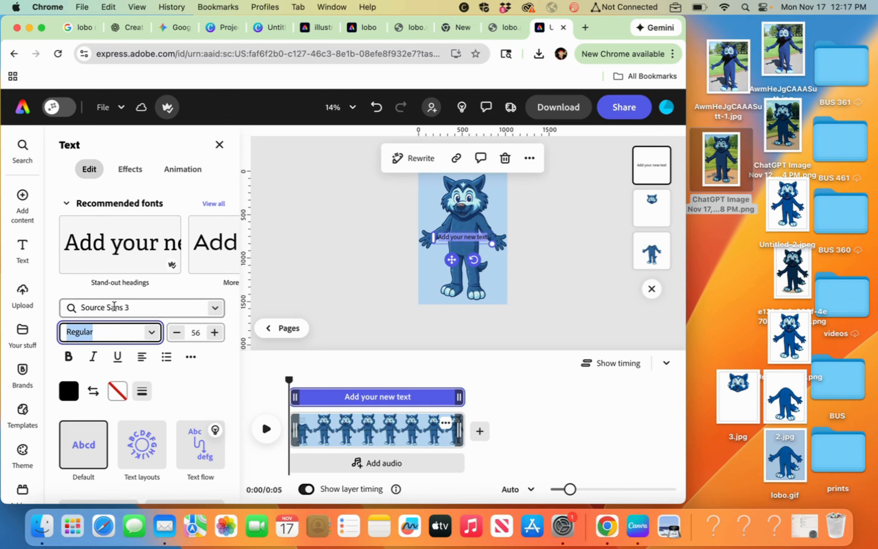
left_click(123, 309)
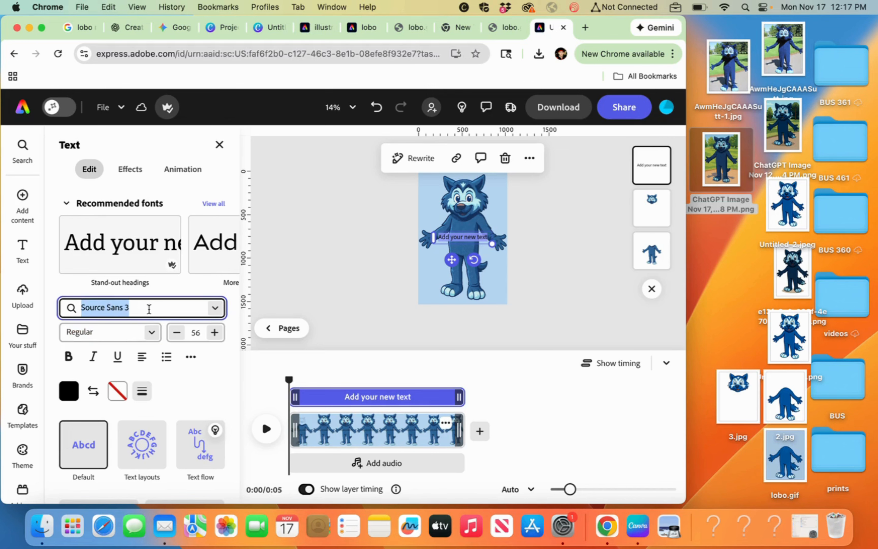
type("graduate")
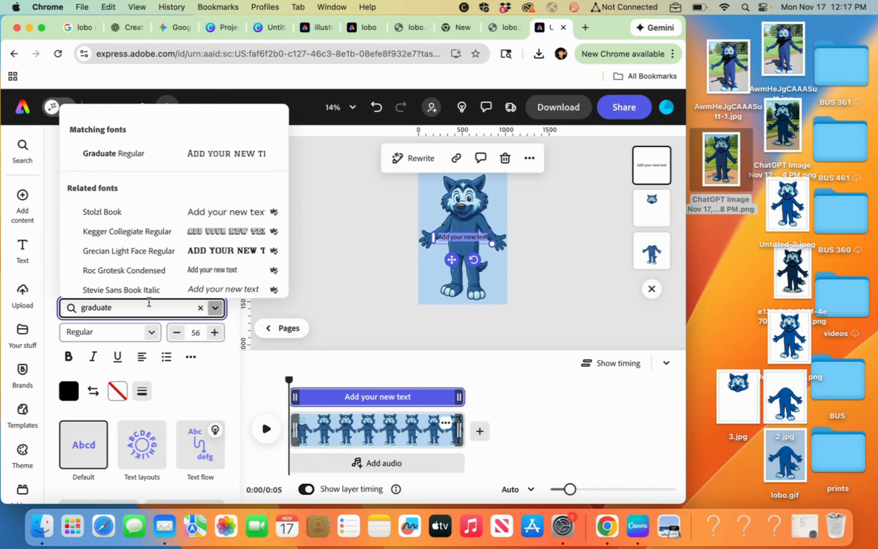
left_click(180, 157)
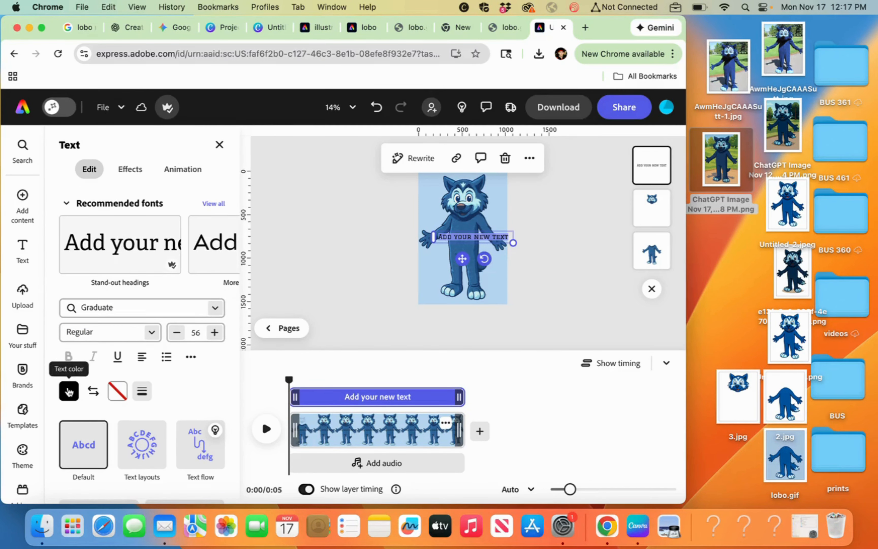
left_click(69, 391)
left_click(206, 402)
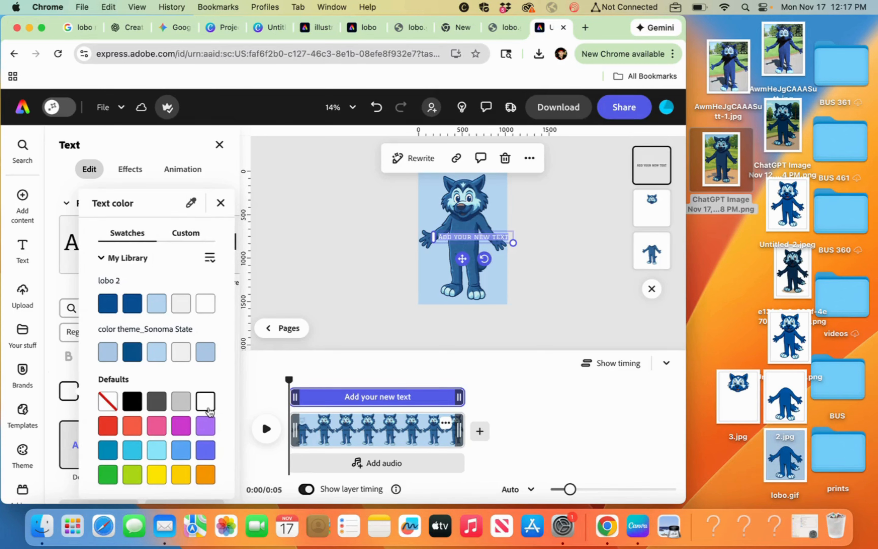
left_click(308, 266)
- Replace the placeholder text with "LOBO", centering and enlarging it across the mascot's chest to nearly the page width
triple_click(478, 234)
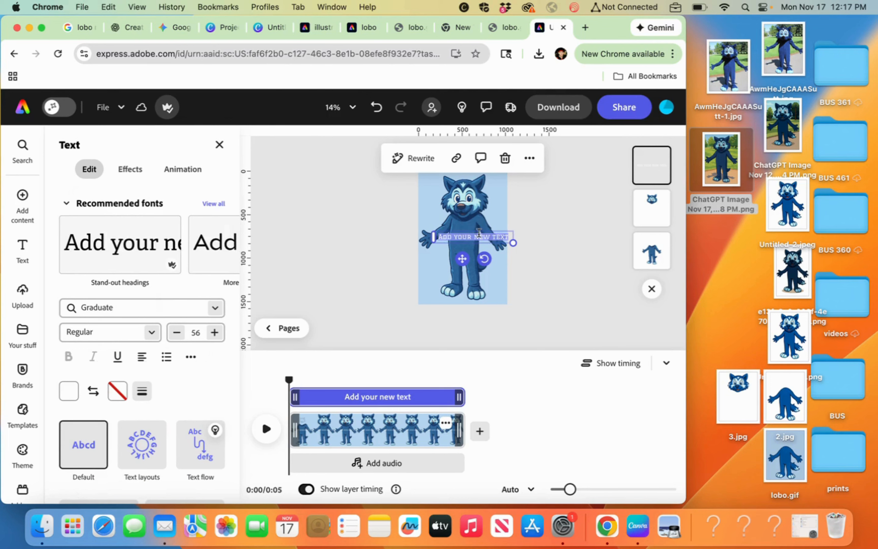
type("LOBO")
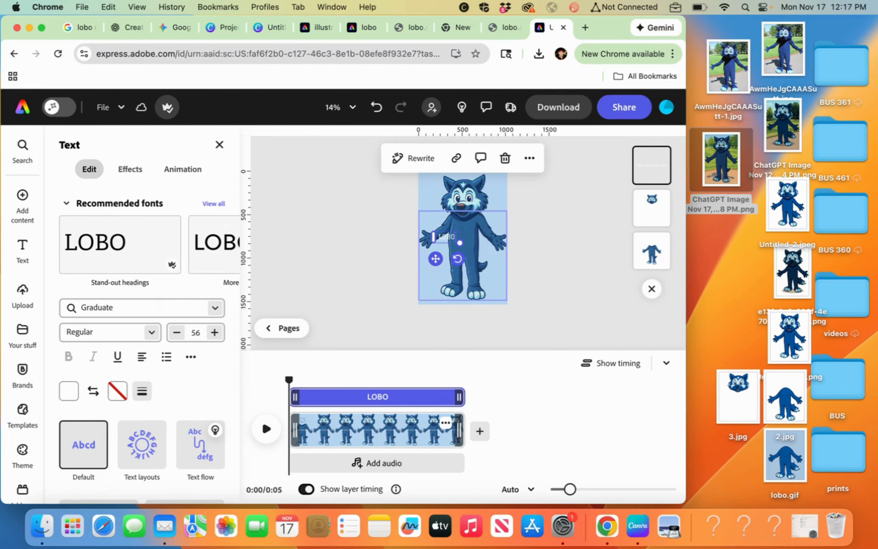
left_click_drag(436, 259, 452, 260)
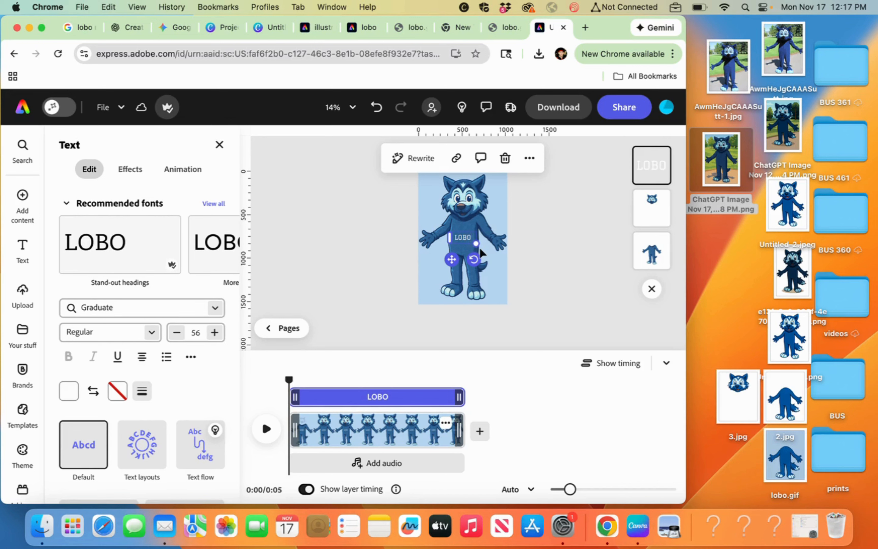
left_click_drag(476, 245, 500, 276)
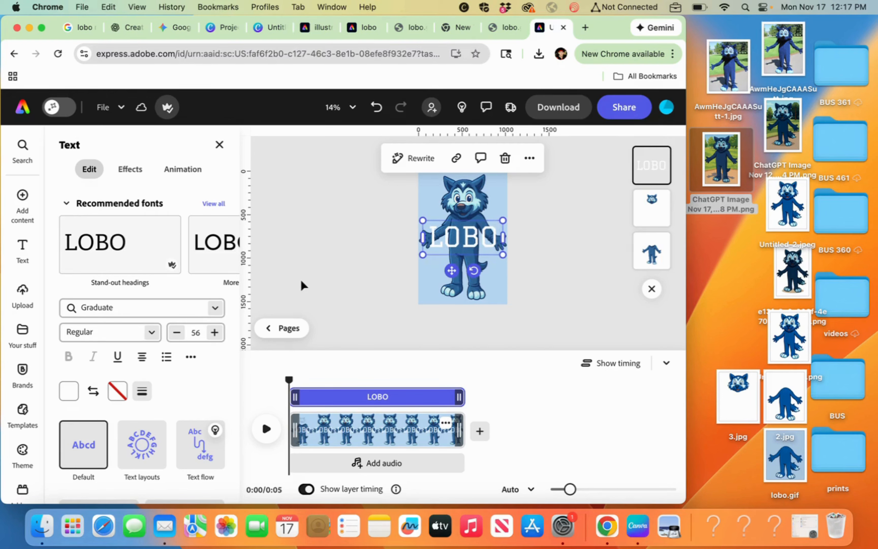
- Give the LOBO text a white outline and collapse the timeline to enlarge the page view
left_click(117, 392)
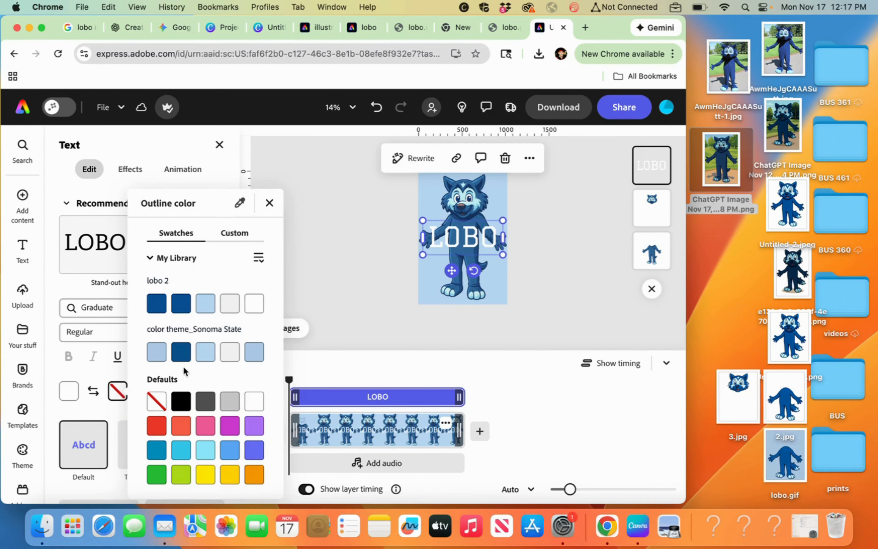
left_click(254, 402)
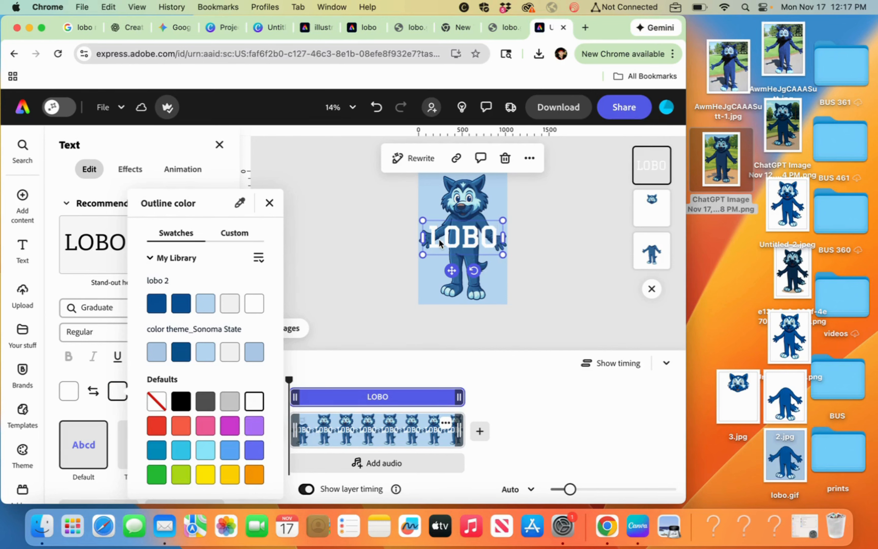
left_click(397, 229)
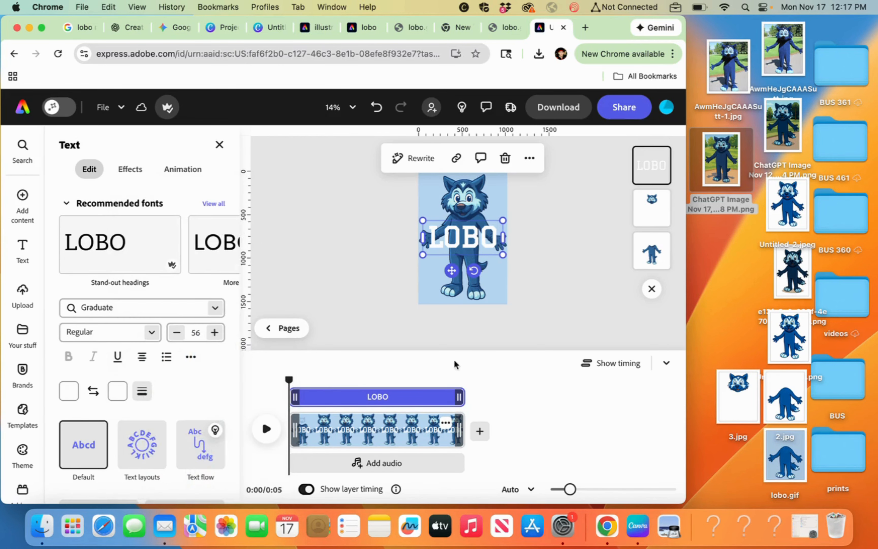
left_click(666, 363)
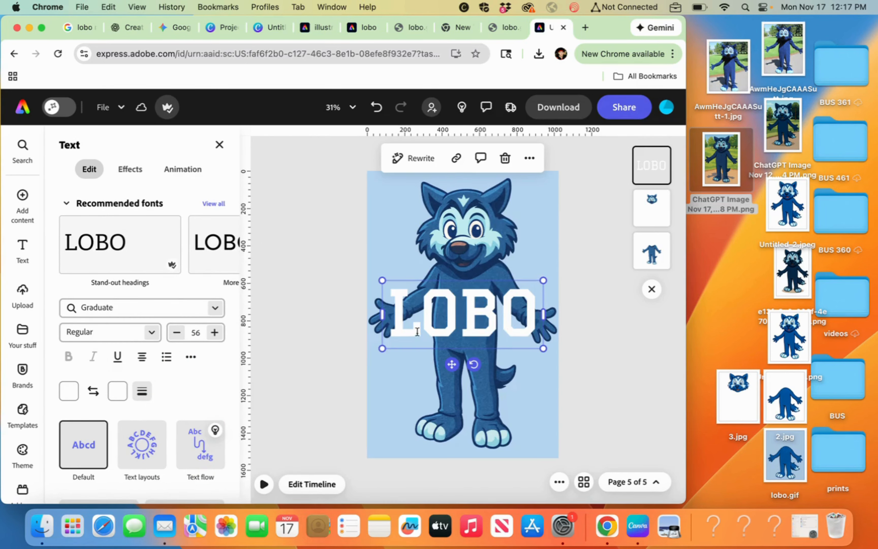
- Tighten the letter spacing of the letters "OBO" in the LOBO text to -81
left_click(508, 325)
left_click_drag(426, 321, 528, 329)
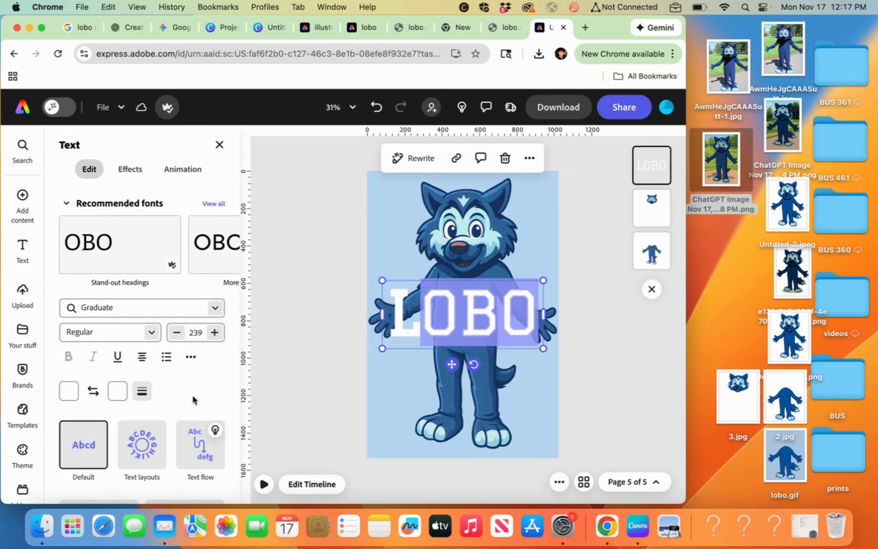
left_click(191, 357)
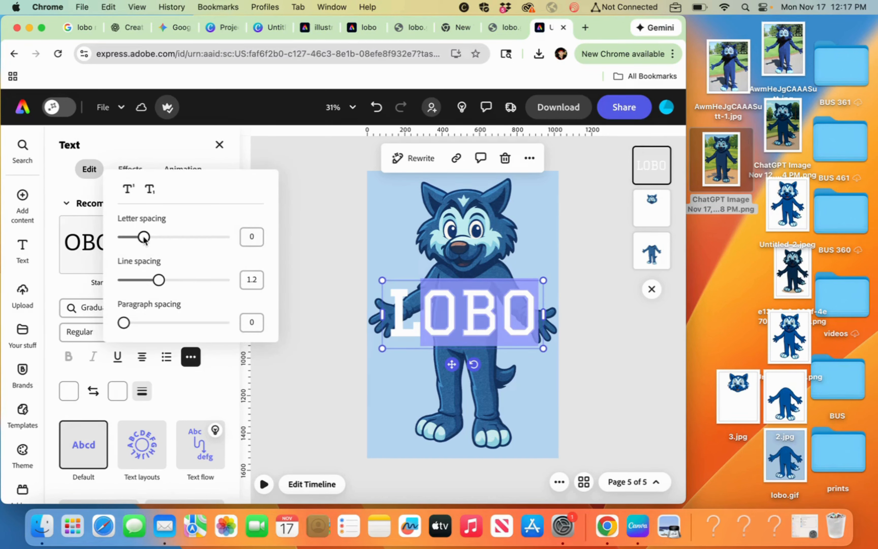
left_click_drag(144, 239, 132, 245)
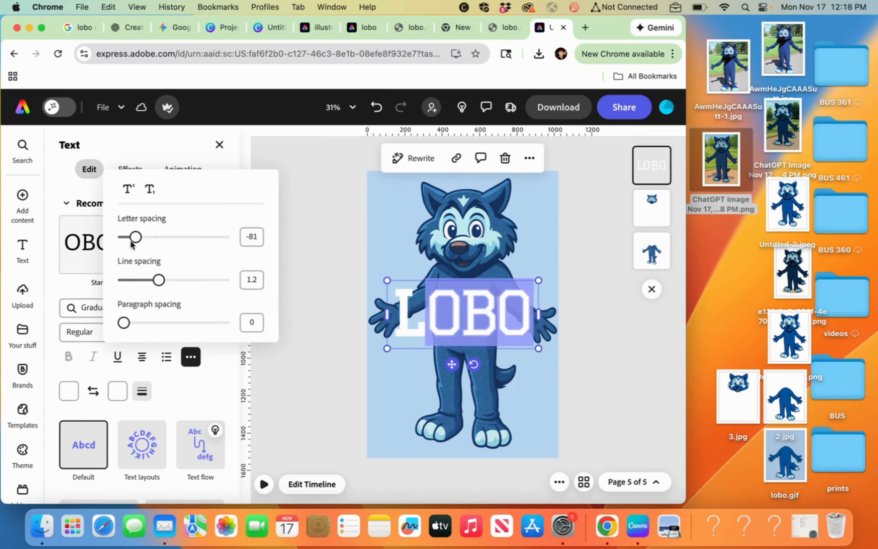
key("Escape")
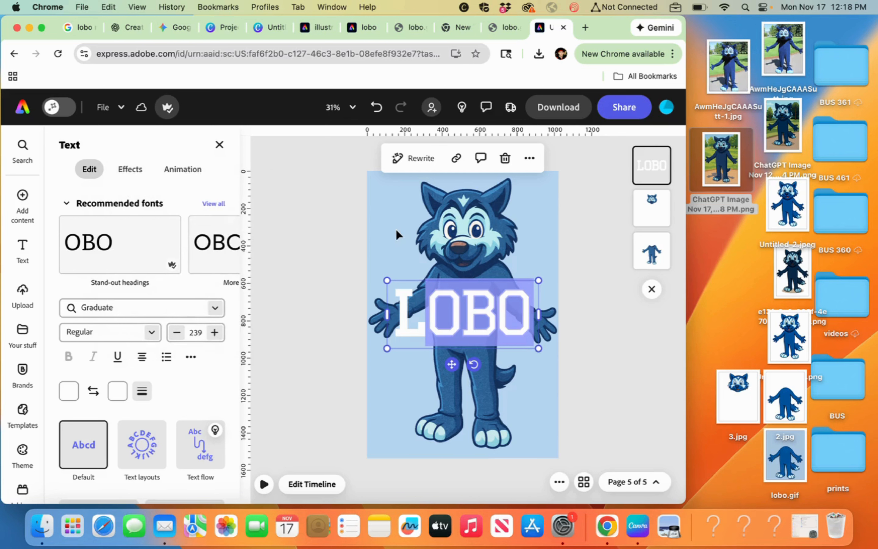
key("Escape")
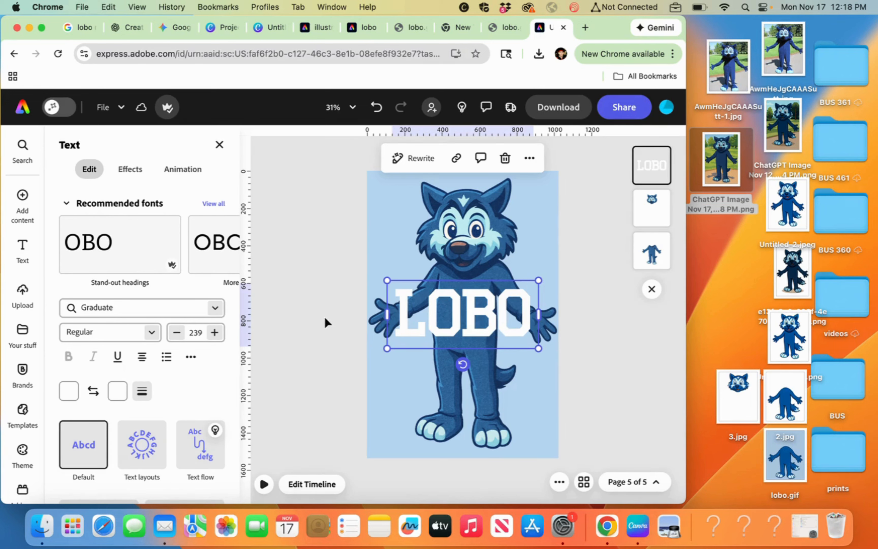
- Try the Flicker loop animation on the LOBO text, replace it with Pulse, and deselect the text
left_click(139, 175)
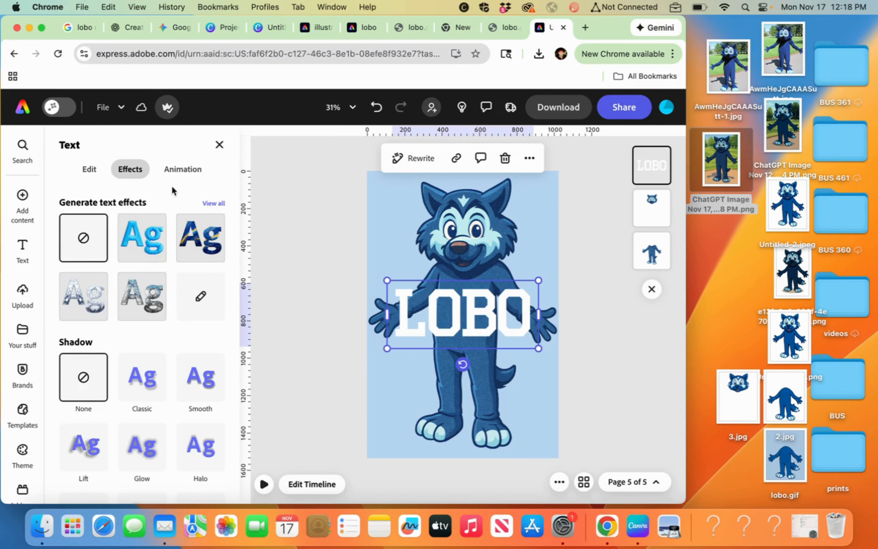
left_click(184, 169)
scroll(133, 416, "down", 5)
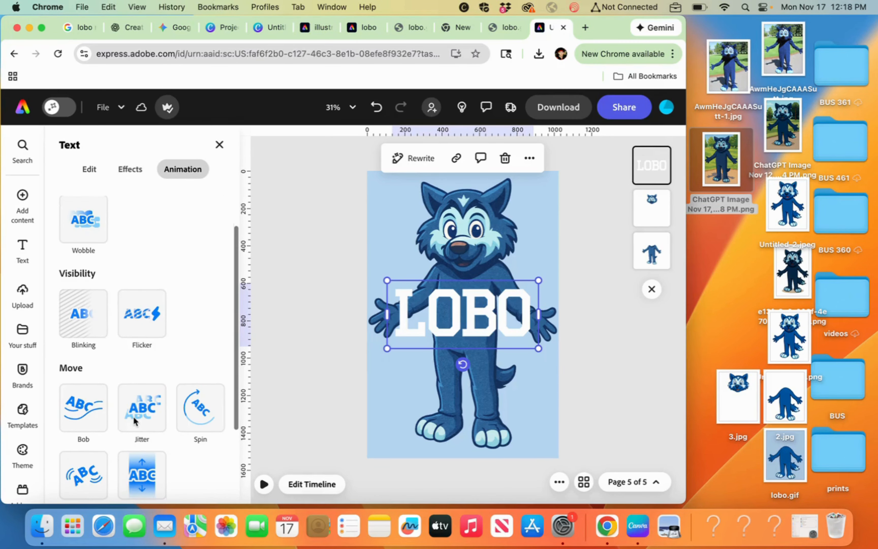
left_click(142, 312)
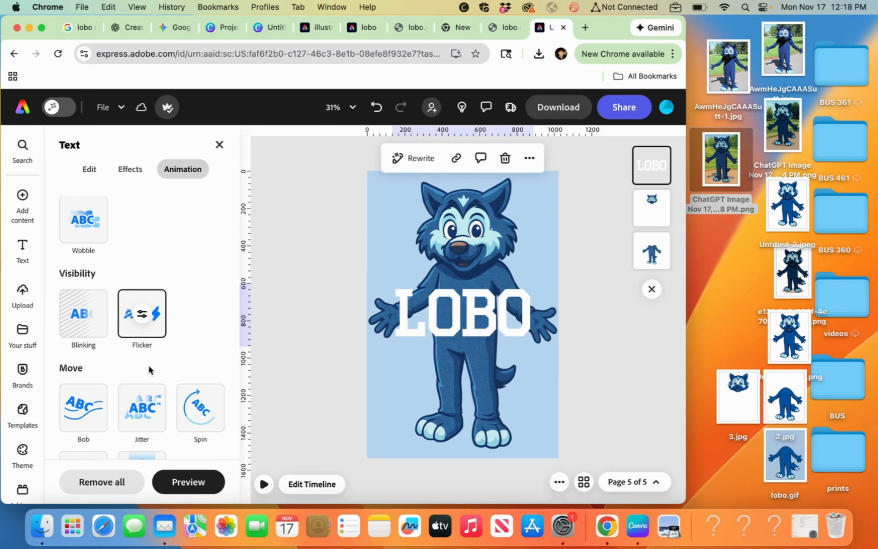
scroll(149, 385, "down", 5)
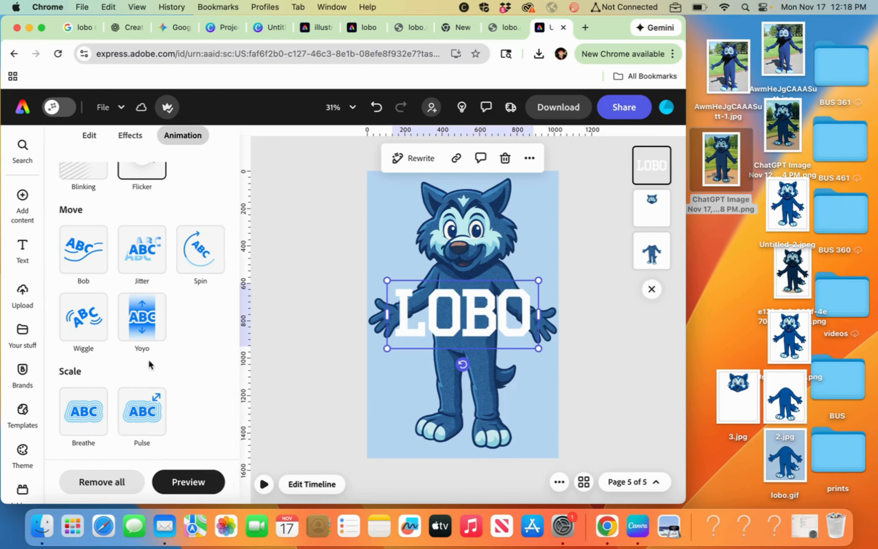
left_click(146, 406)
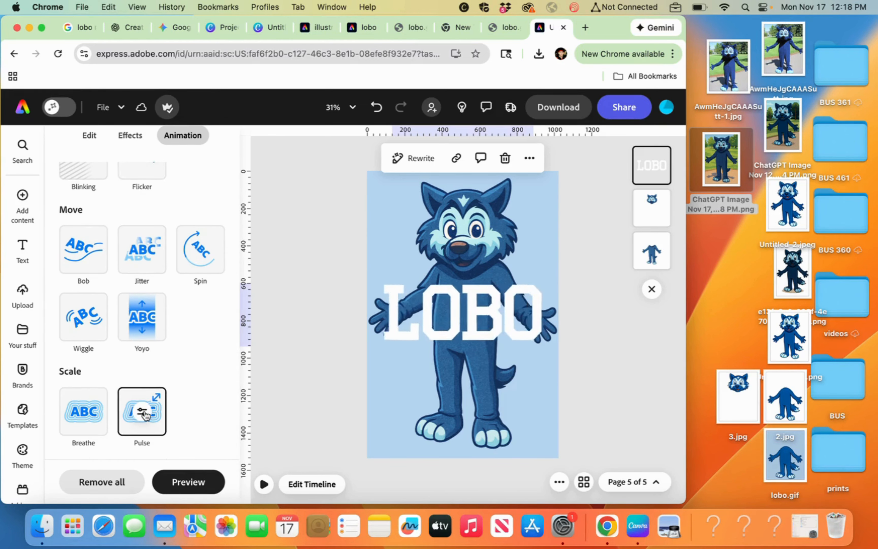
scroll(149, 260, "up", 5)
scroll(149, 260, "up", 2)
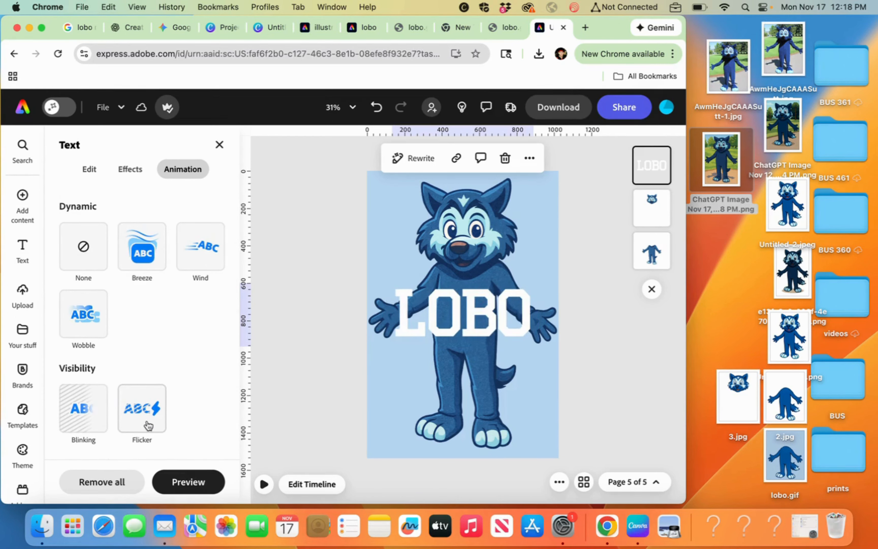
scroll(151, 366, "down", 5)
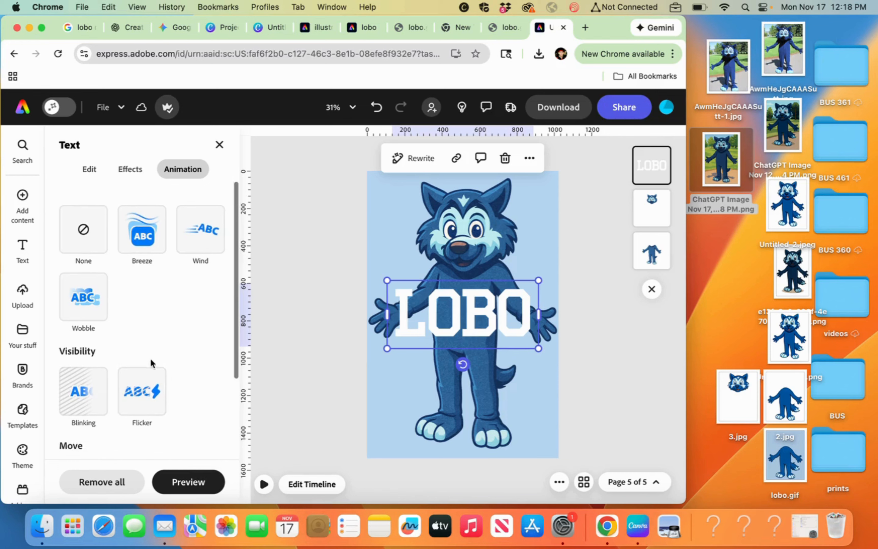
scroll(148, 366, "down", 2)
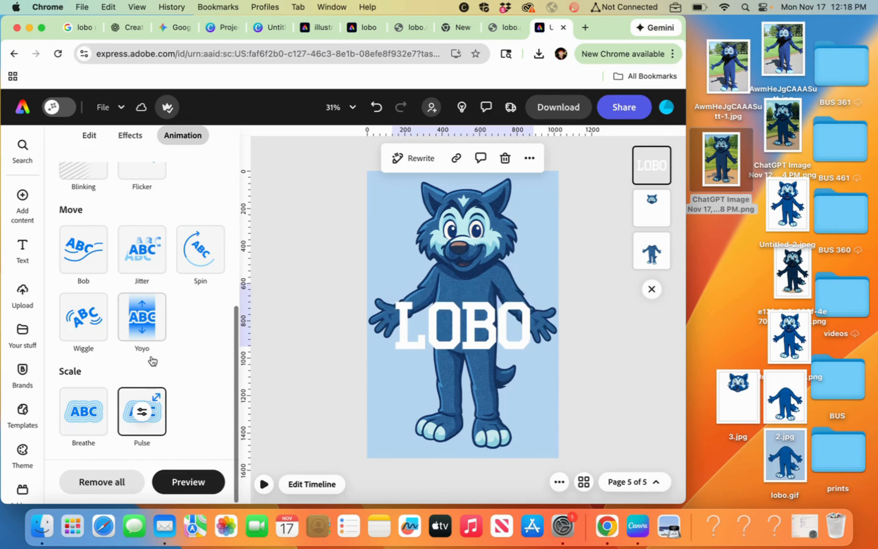
left_click(293, 284)
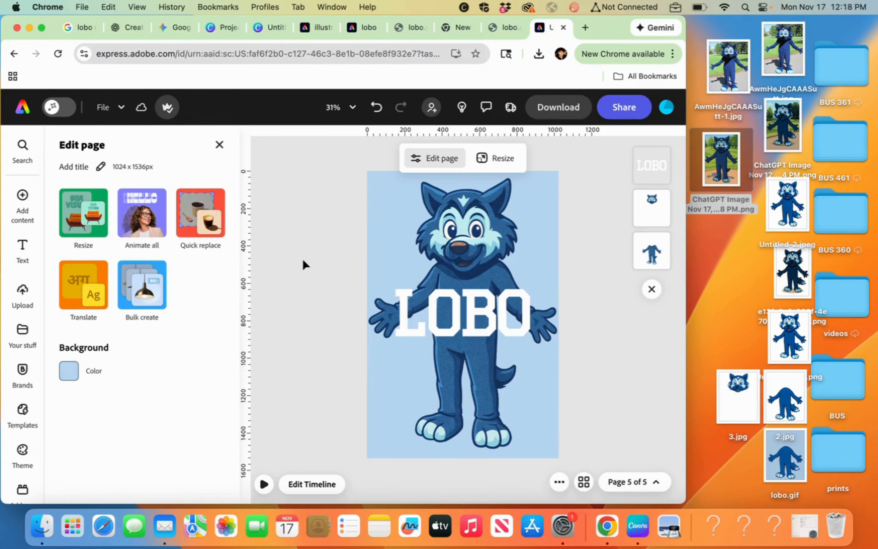
- Download the selected page as a GIF at medium quality
left_click(21, 195)
left_click(531, 112)
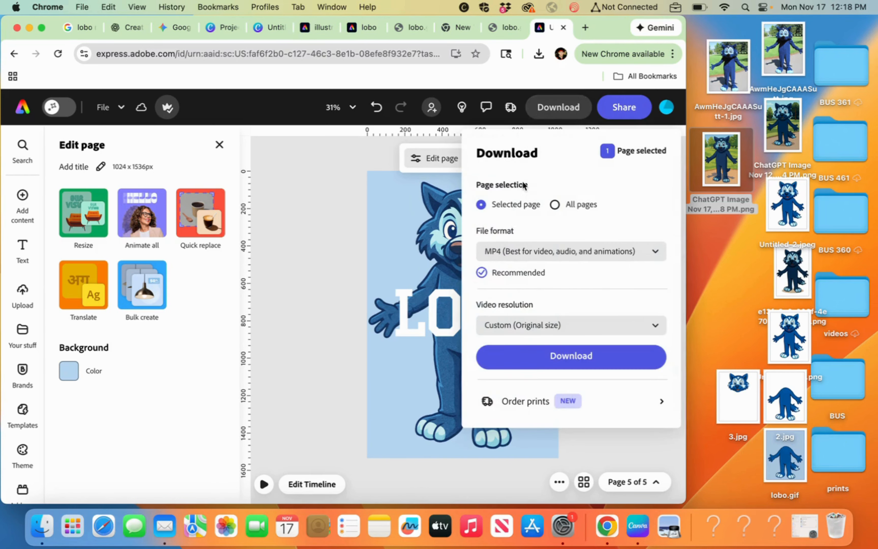
left_click(521, 252)
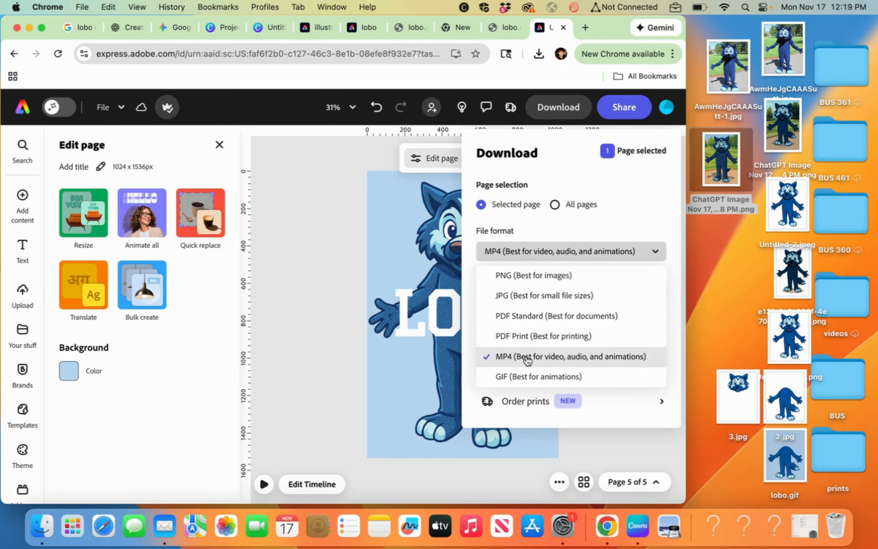
left_click(528, 376)
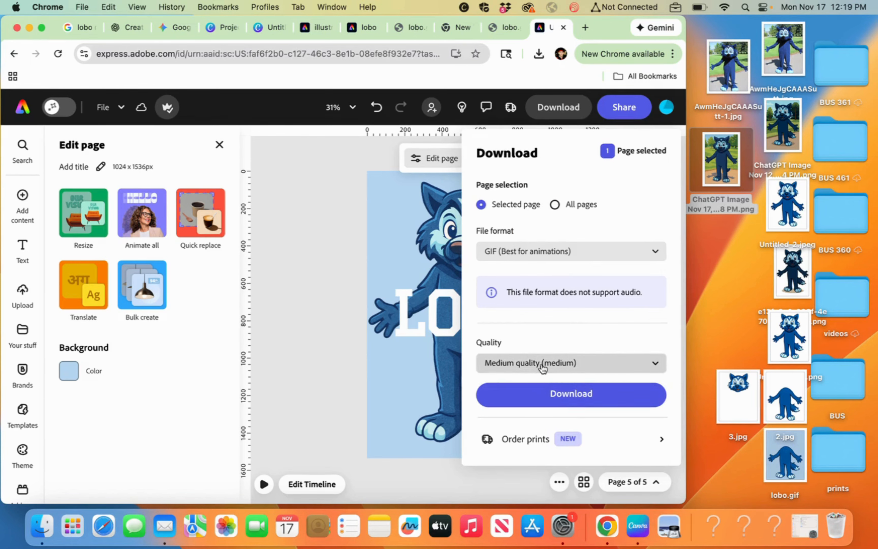
left_click(539, 398)
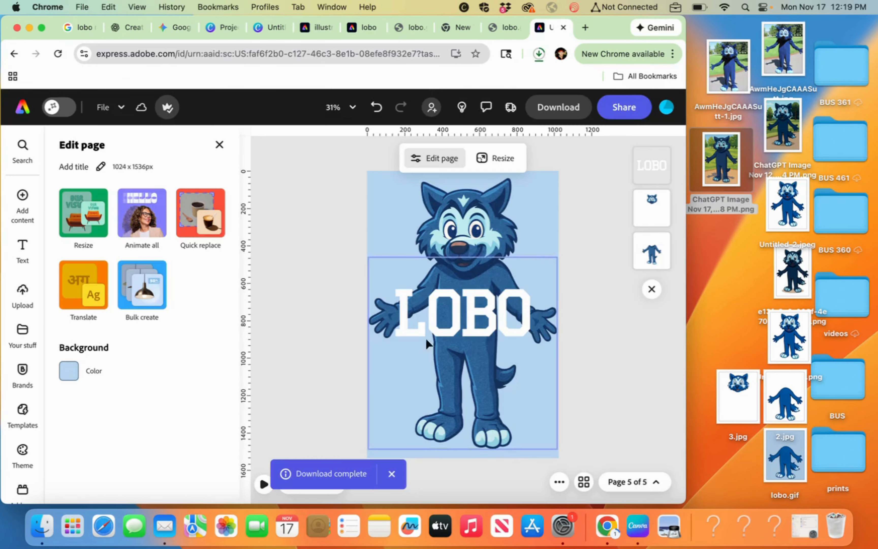
- Place the downloaded Untitled-5.gif on the desktop and open it in a new browser tab to view the animation
left_click(539, 54)
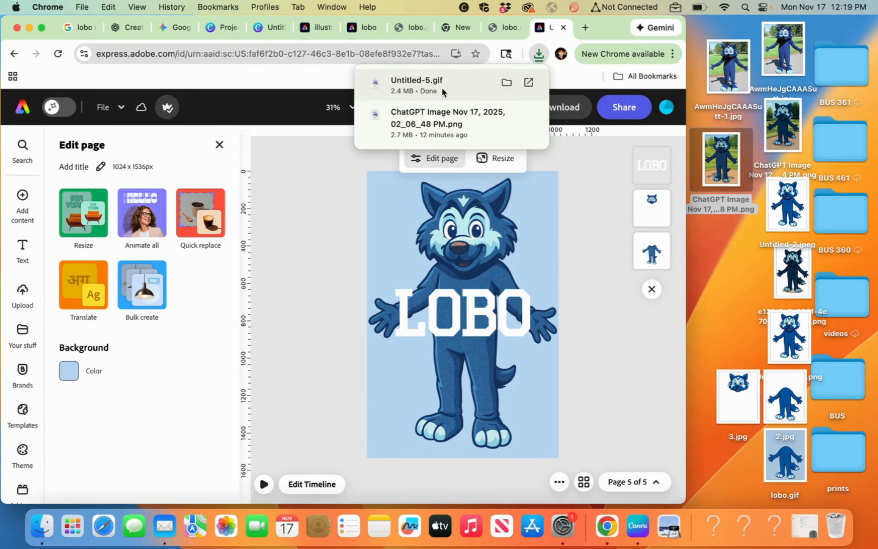
left_click_drag(693, 269, 722, 298)
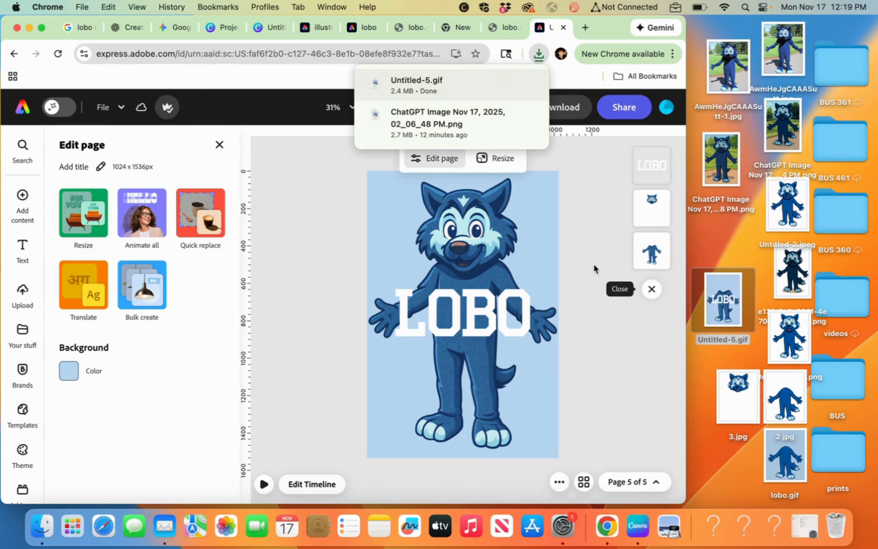
left_click(584, 28)
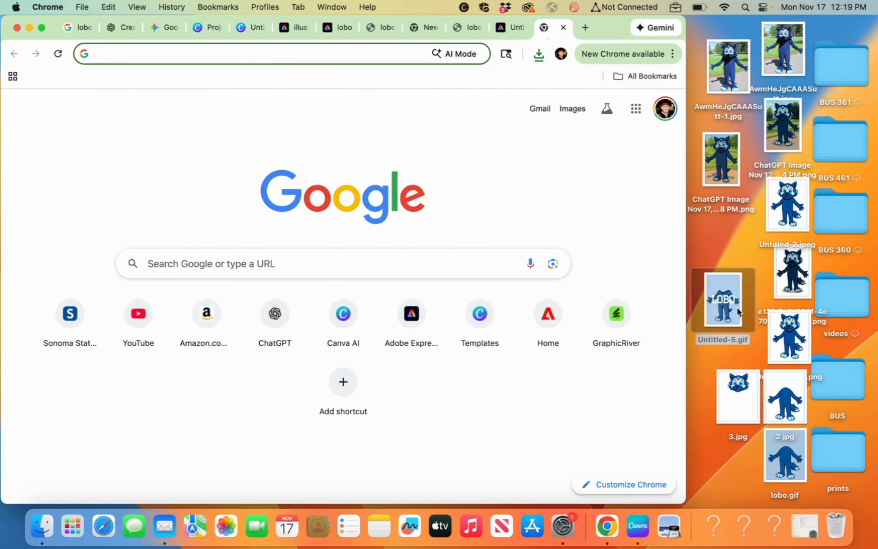
left_click_drag(738, 312, 524, 196)
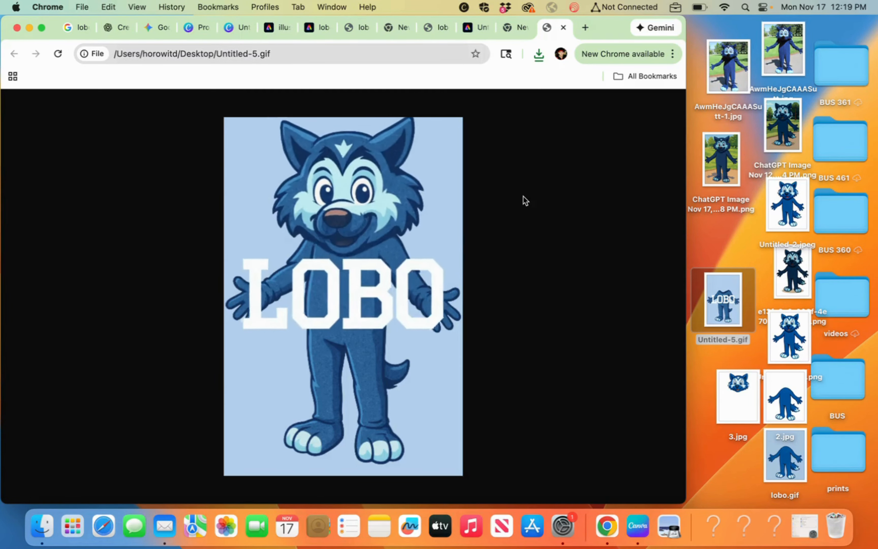